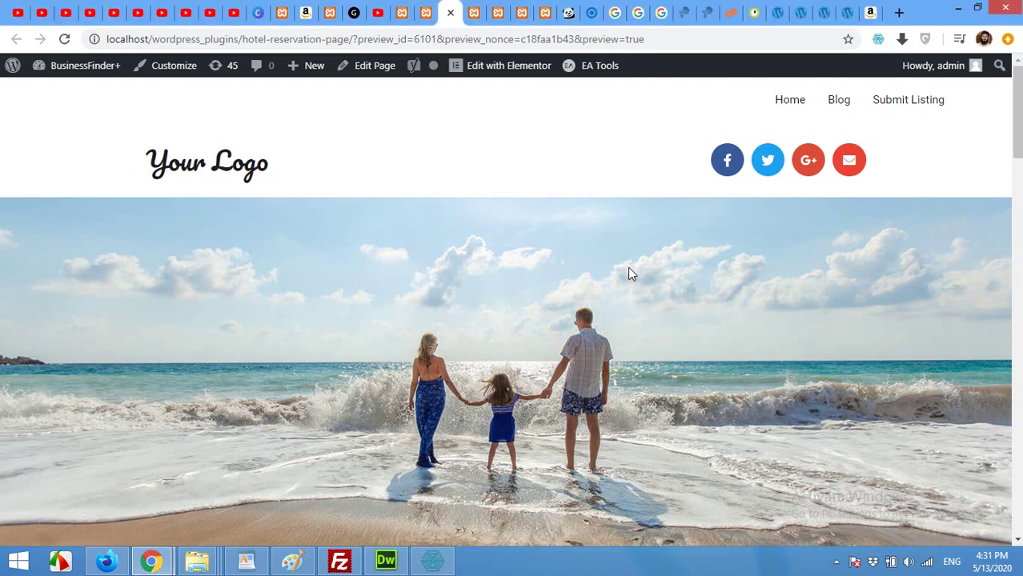
# Scroll up and down through the hotel reservation page preview
pyautogui.scroll(-5, 629, 270)
pyautogui.scroll(4, 631, 273)
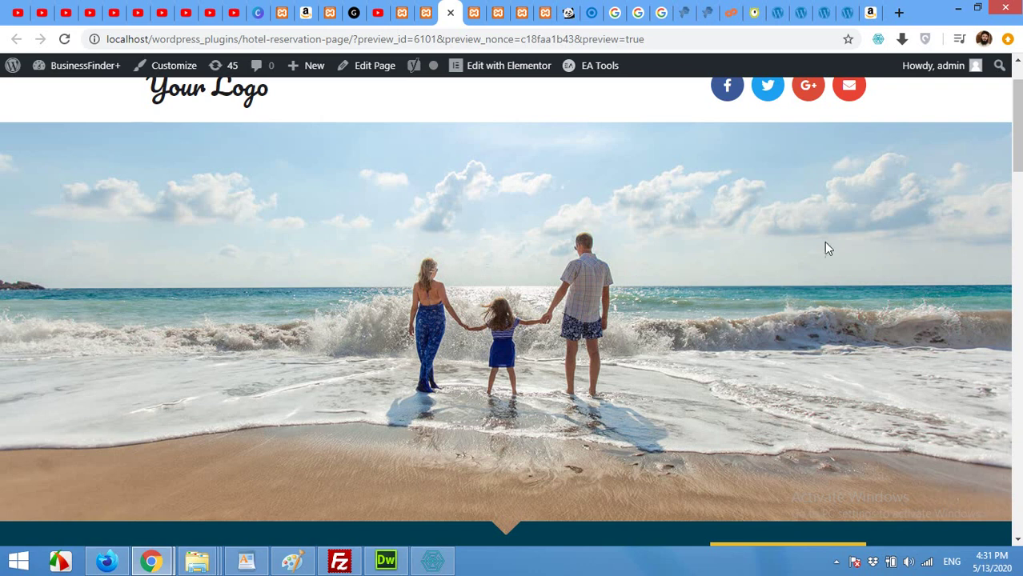
pyautogui.scroll(-7, 717, 299)
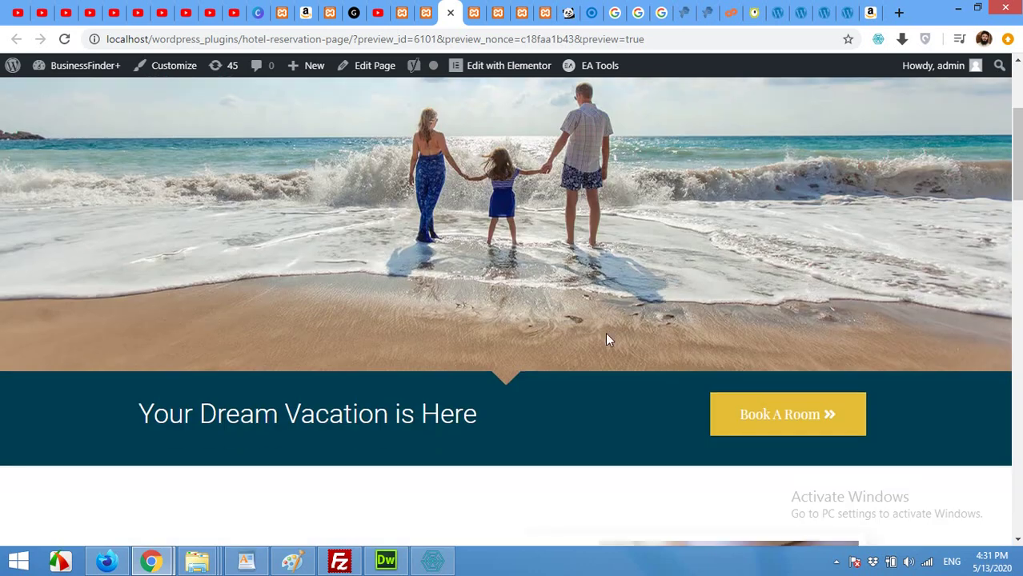
pyautogui.scroll(7, 607, 339)
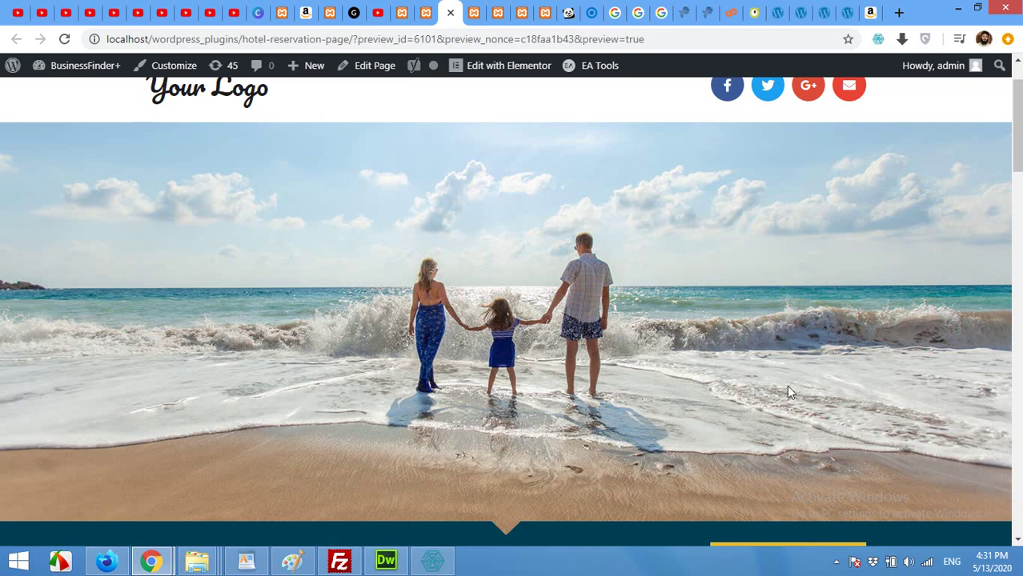
pyautogui.scroll(1, 732, 377)
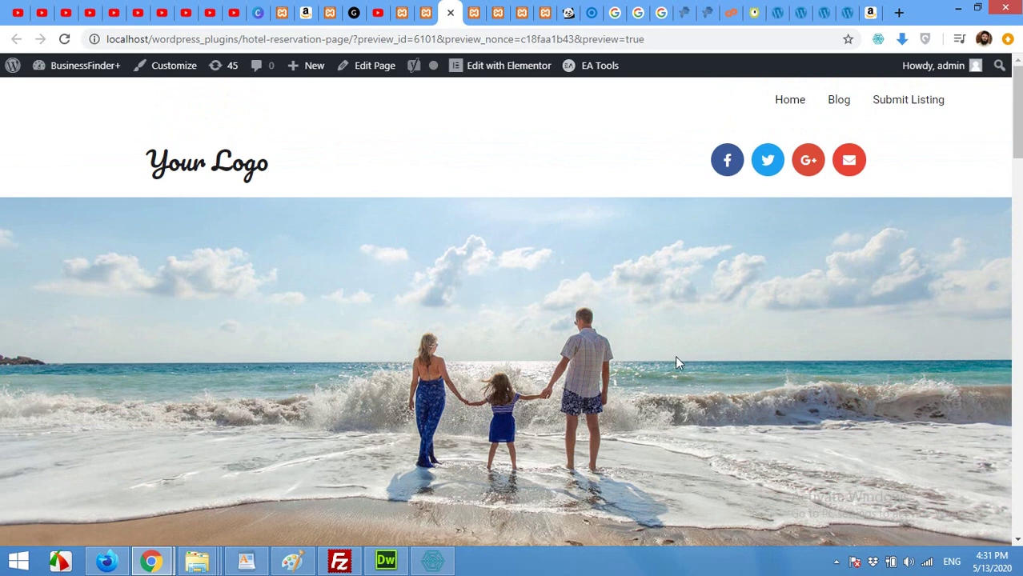
pyautogui.scroll(-2, 676, 358)
pyautogui.scroll(2, 755, 288)
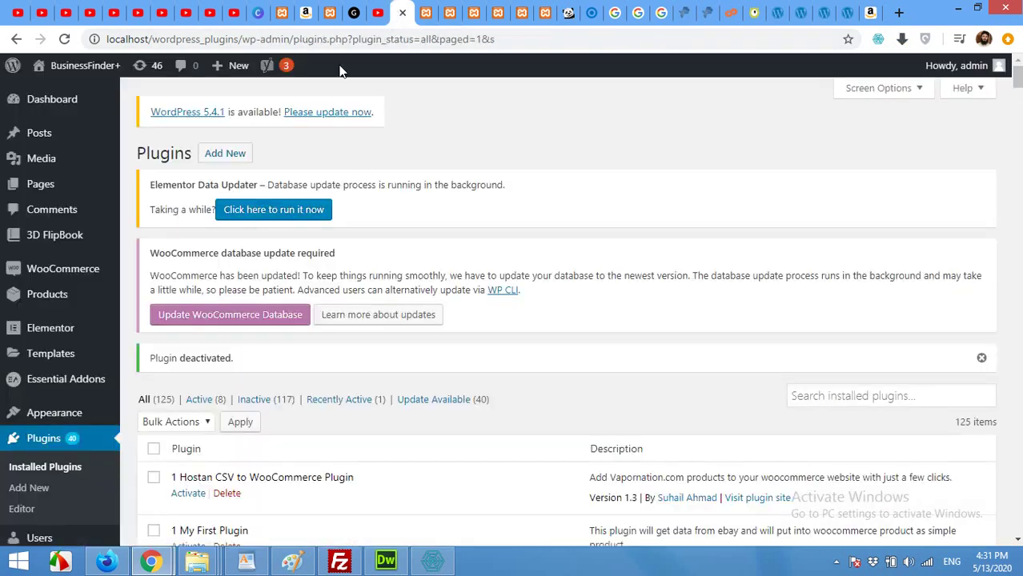
pyautogui.click(423, 13)
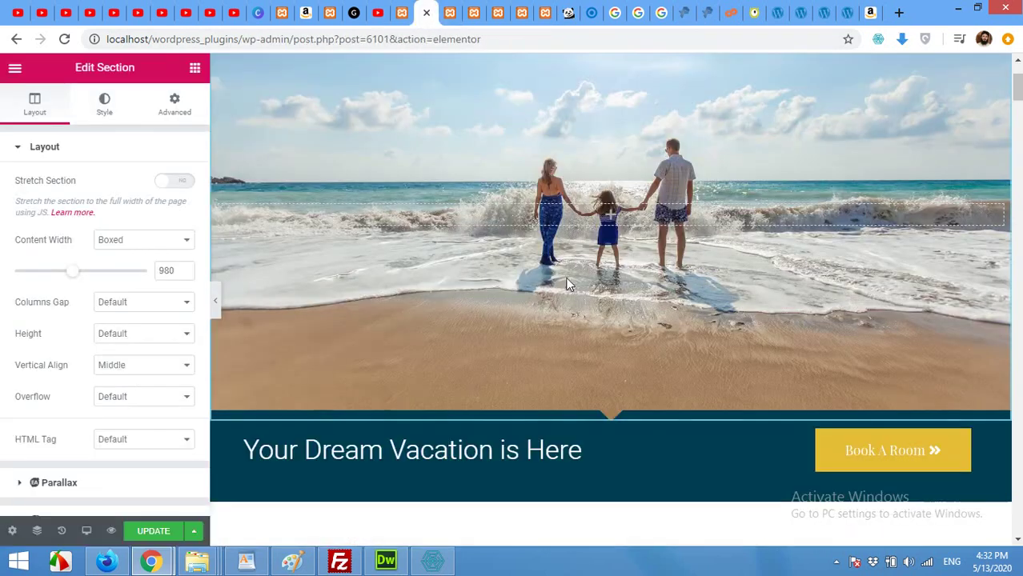
pyautogui.scroll(2, 584, 388)
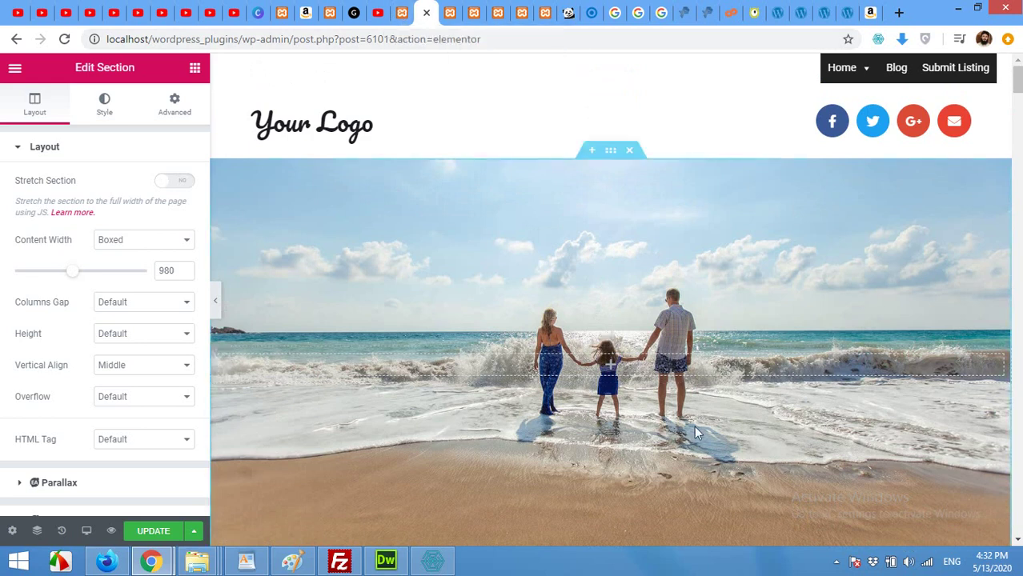
pyautogui.click(402, 13)
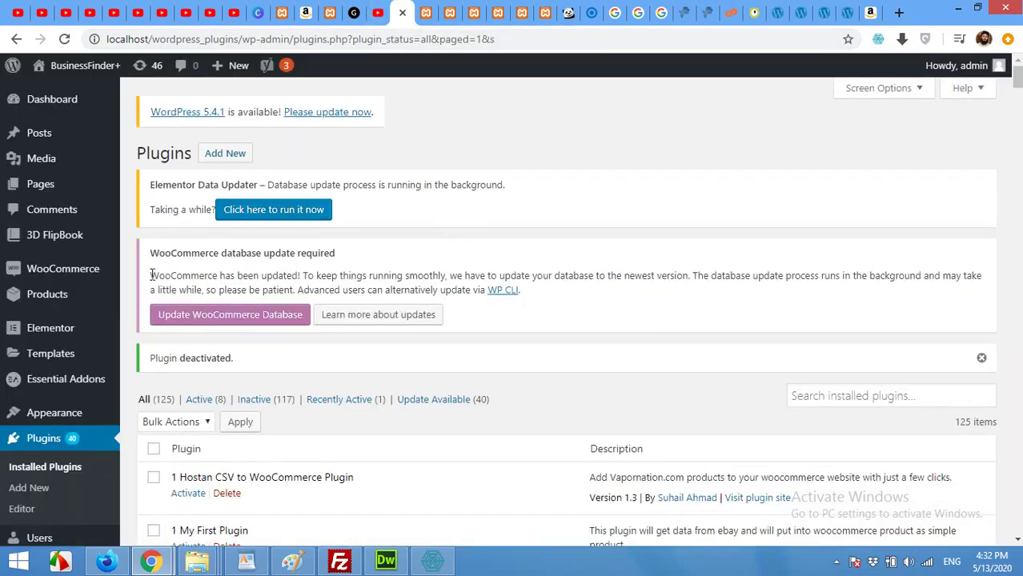
# Search the plugin directory for 'awebooking' and install AweBooking – Hotel Booking System
pyautogui.scroll(-2, 60, 331)
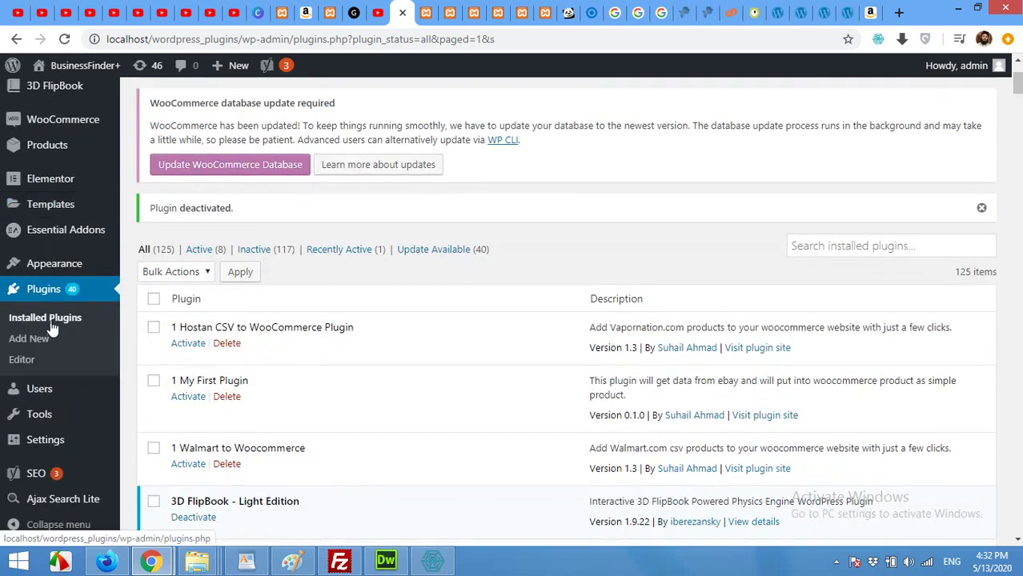
pyautogui.click(424, 249)
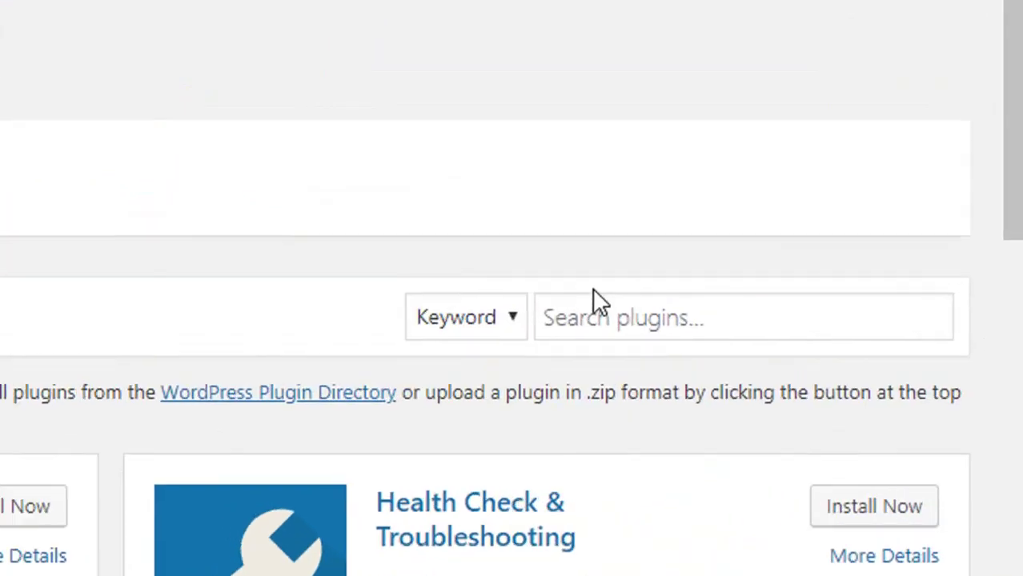
pyautogui.click(626, 317)
pyautogui.write('awebookin')
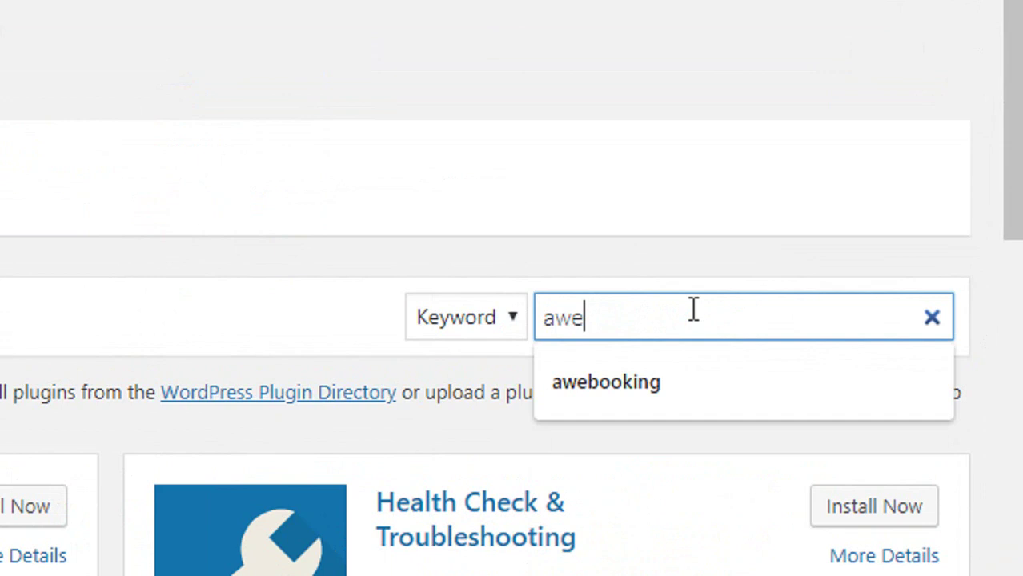
pyautogui.write('g')
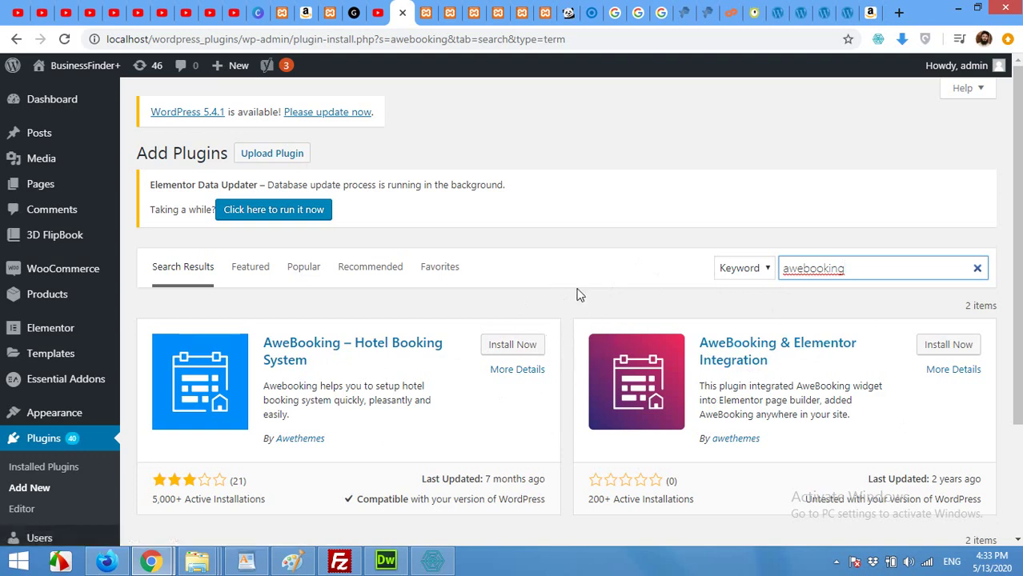
pyautogui.click(504, 352)
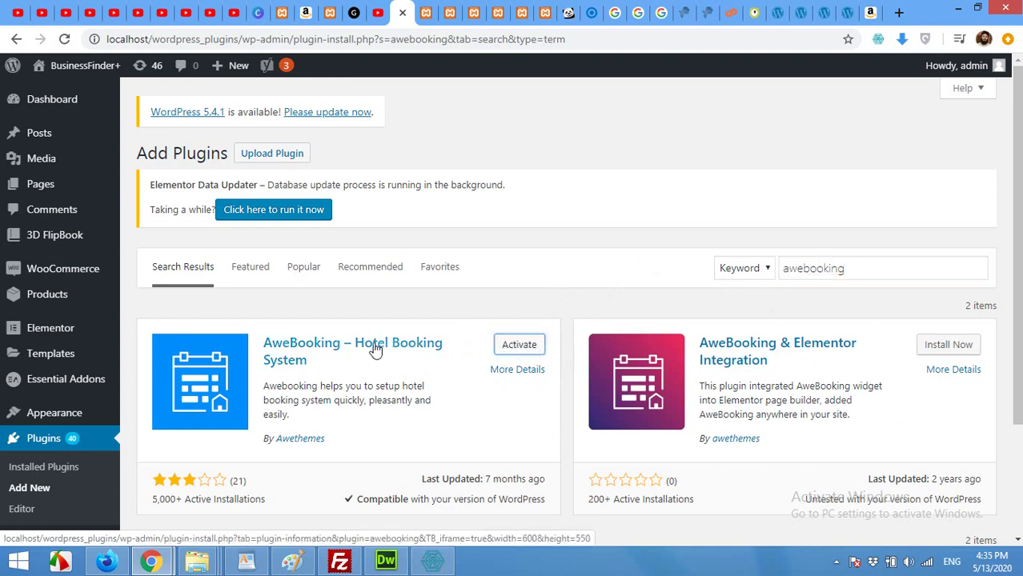
# Install the AweBooking & Elementor Integration add-on and activate both AweBooking plugins
pyautogui.click(946, 349)
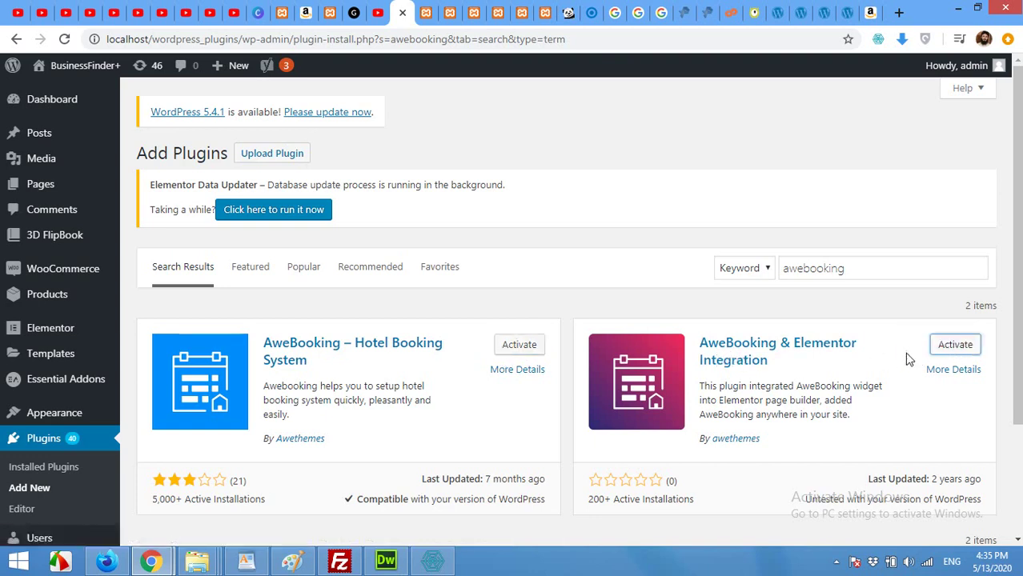
pyautogui.click(527, 348)
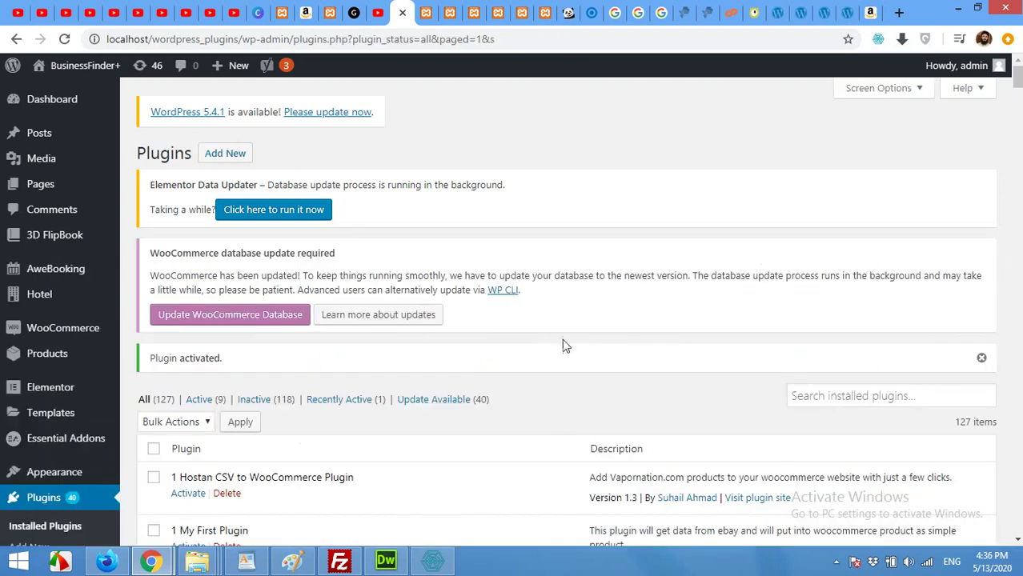
pyautogui.scroll(-2, 407, 304)
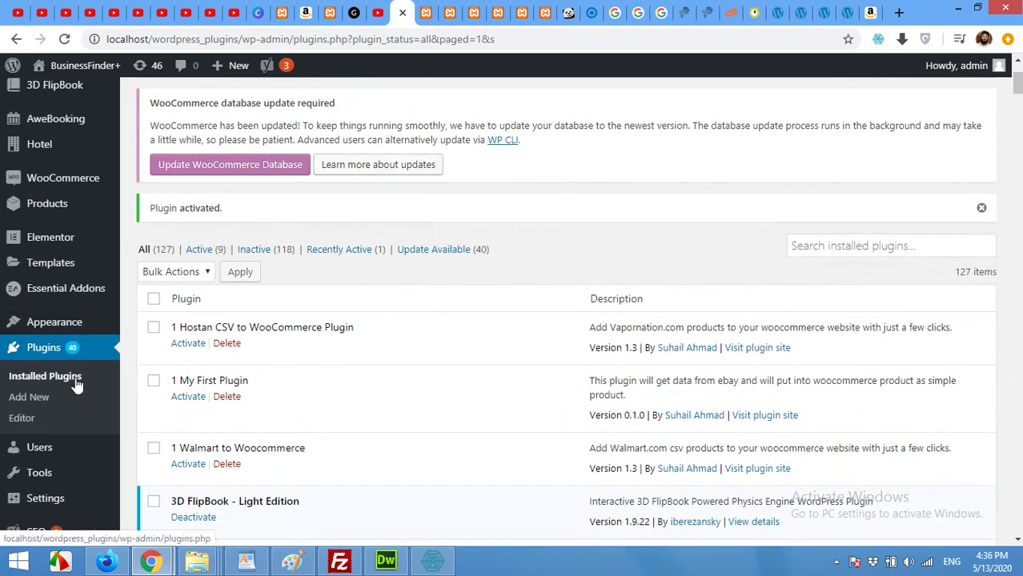
pyautogui.scroll(-6, 297, 361)
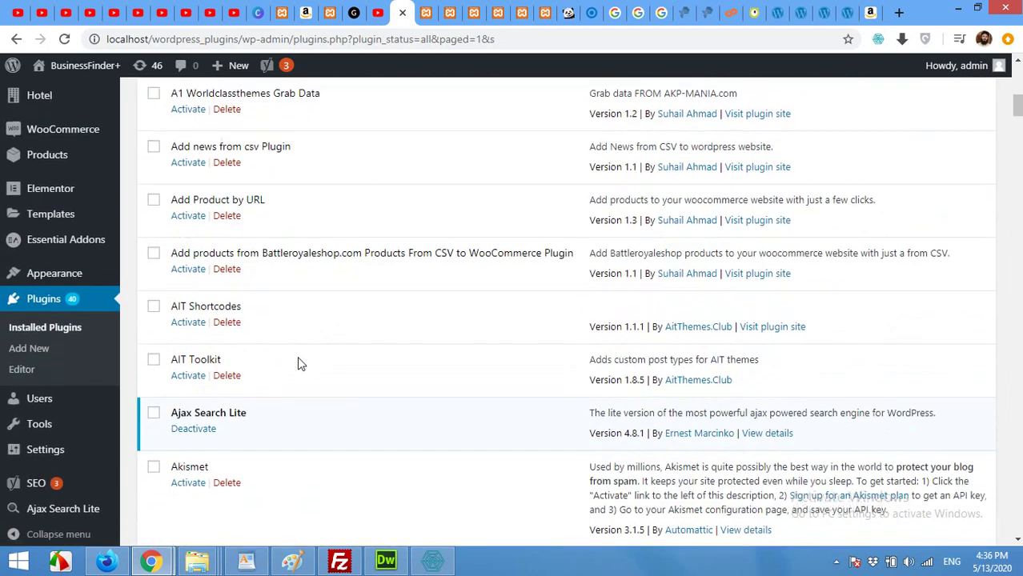
pyautogui.scroll(3, 297, 362)
pyautogui.scroll(-1, 297, 362)
pyautogui.scroll(-2, 297, 362)
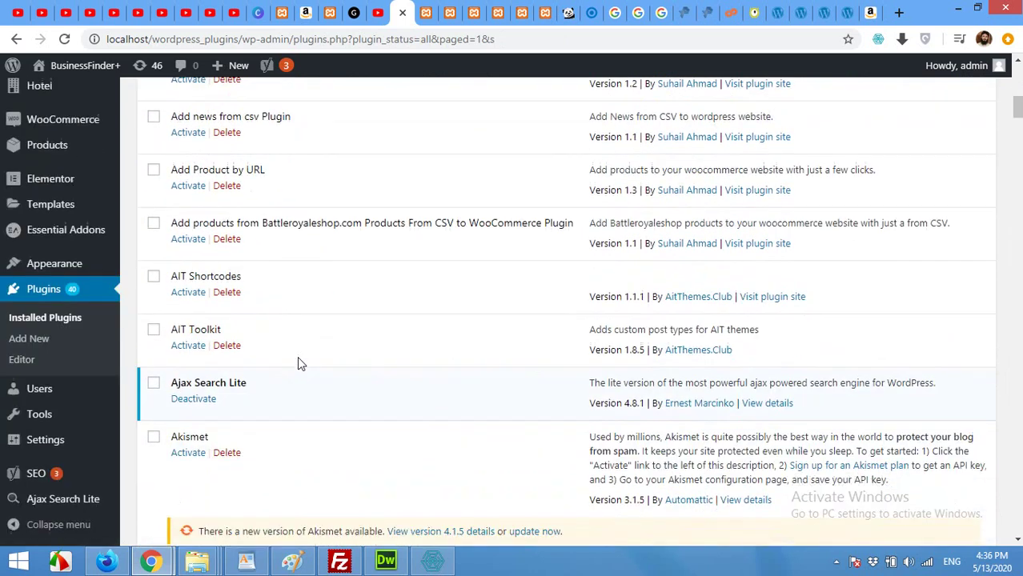
pyautogui.scroll(-3, 297, 357)
pyautogui.scroll(-2, 297, 356)
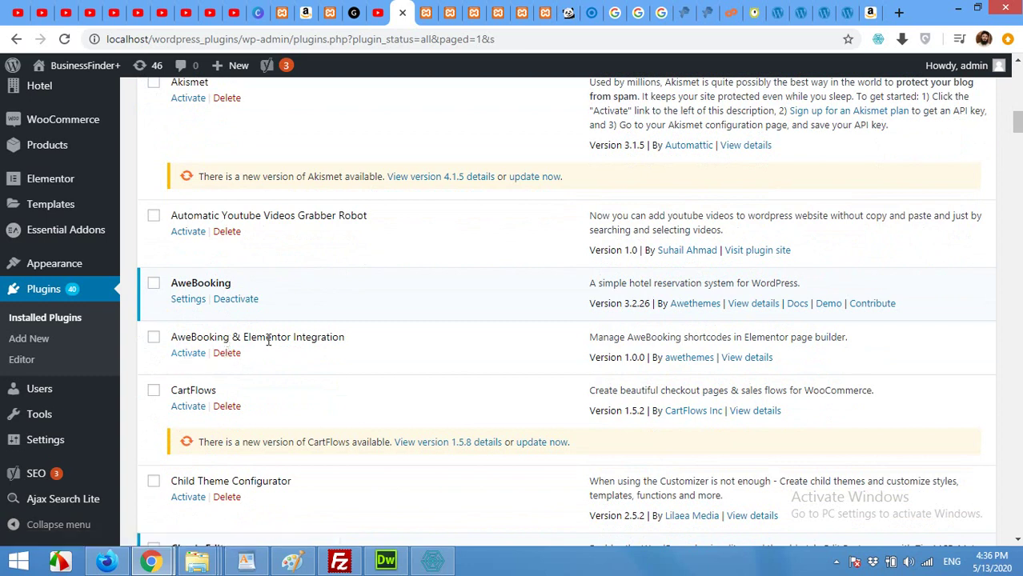
pyautogui.click(187, 356)
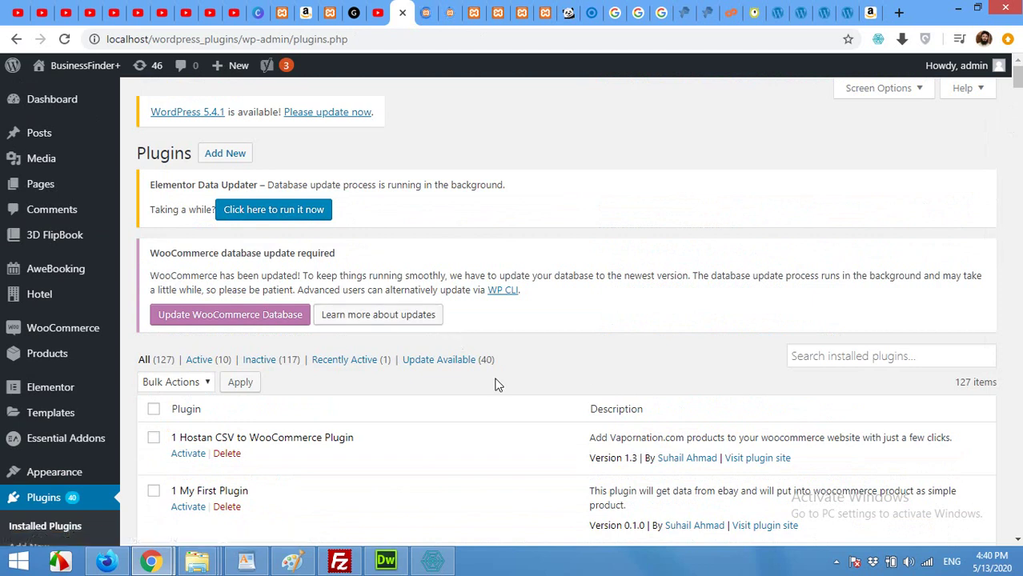
# Start a new hotel room type named 'Basic'
pyautogui.moveTo(36, 295)
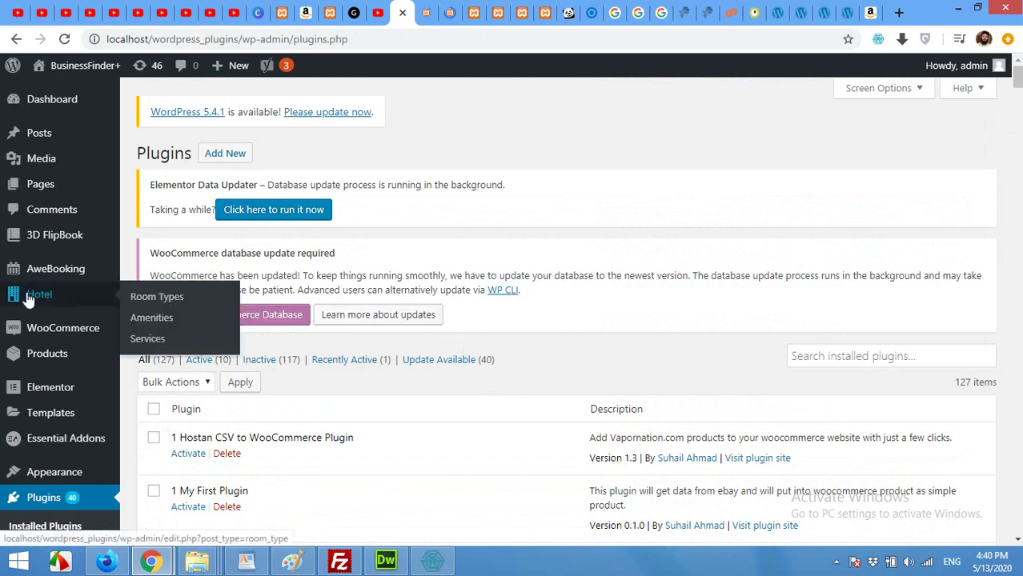
pyautogui.click(163, 297)
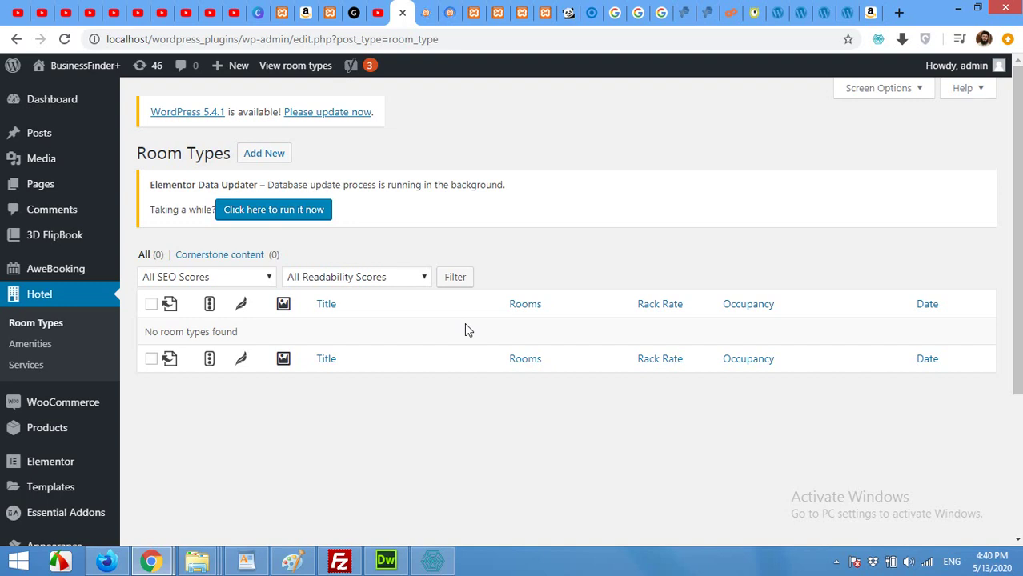
pyautogui.click(258, 157)
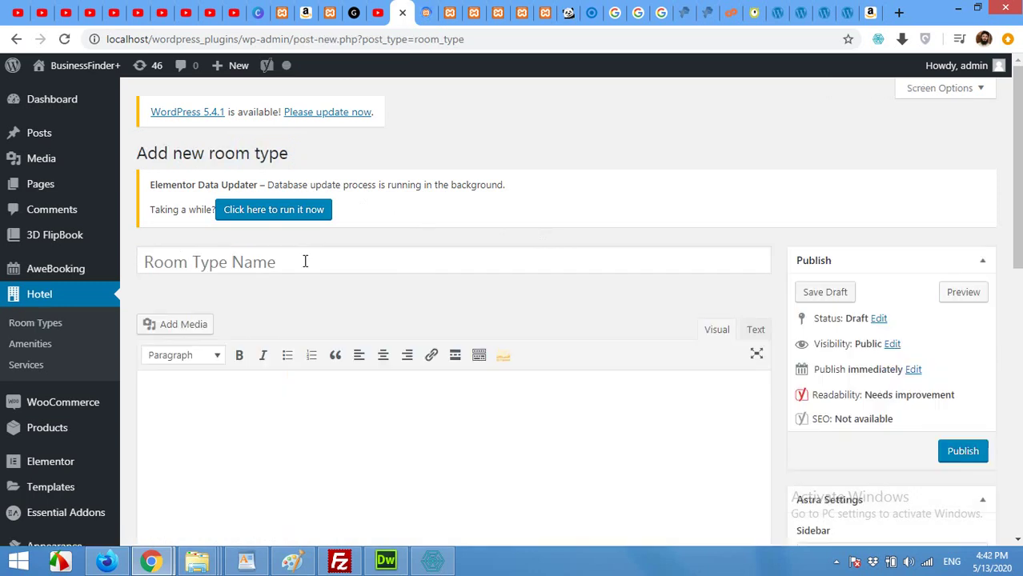
pyautogui.click(305, 261)
pyautogui.write('Basic')
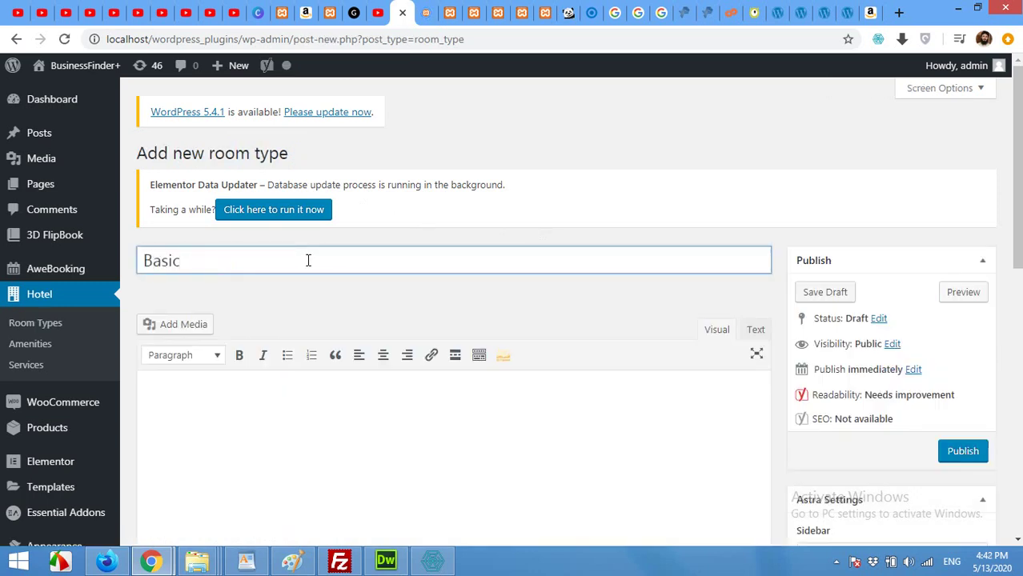
# Give it the description 'This room is our lowest budget room'
pyautogui.scroll(-2, 325, 262)
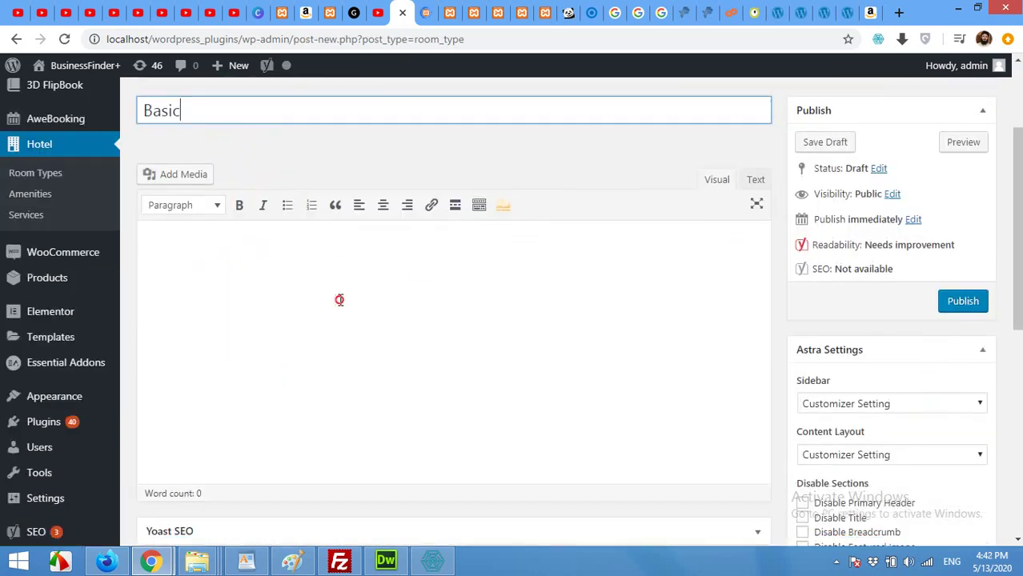
pyautogui.click(340, 300)
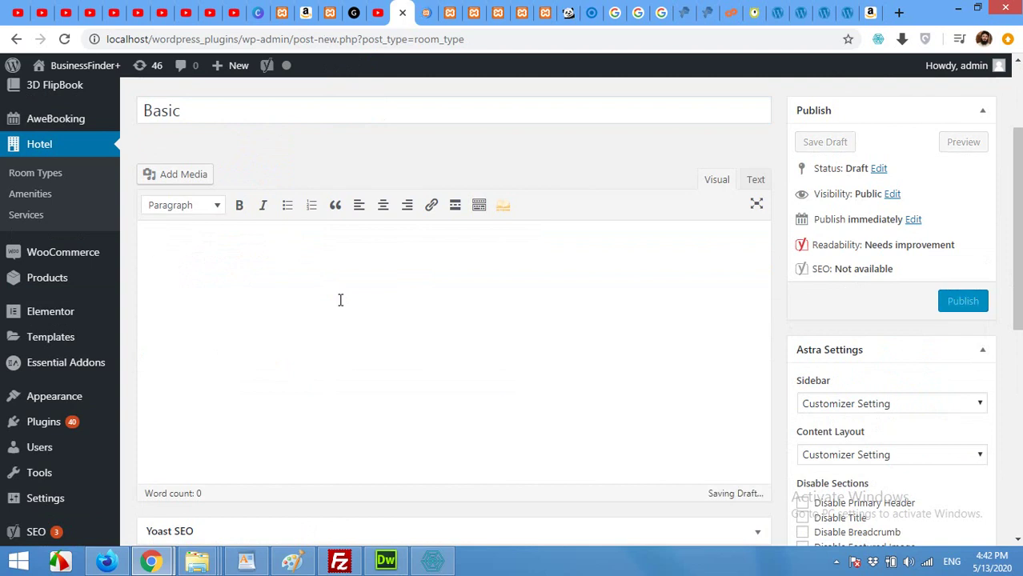
pyautogui.write('This iroom is our lowest')
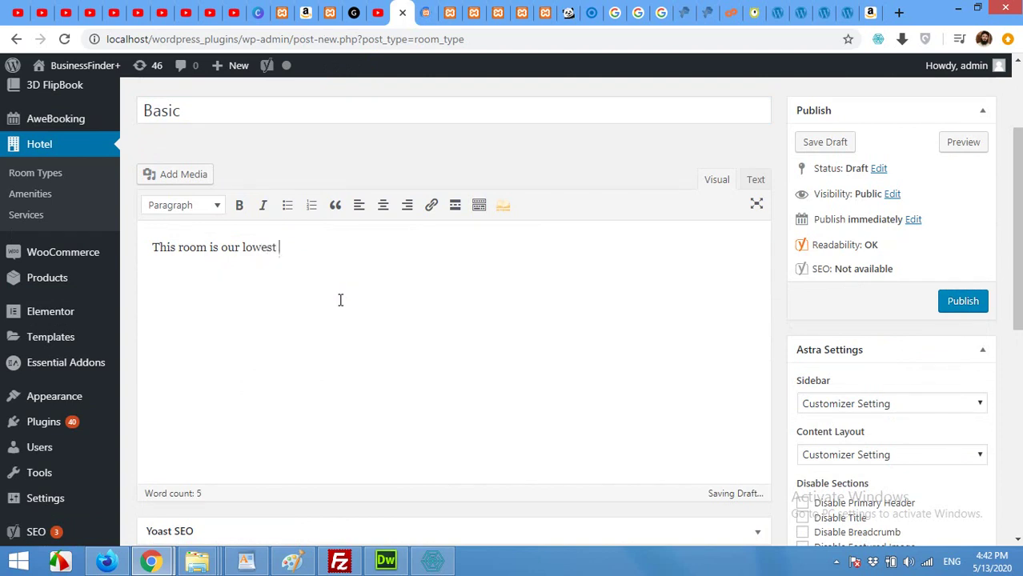
pyautogui.write('budget')
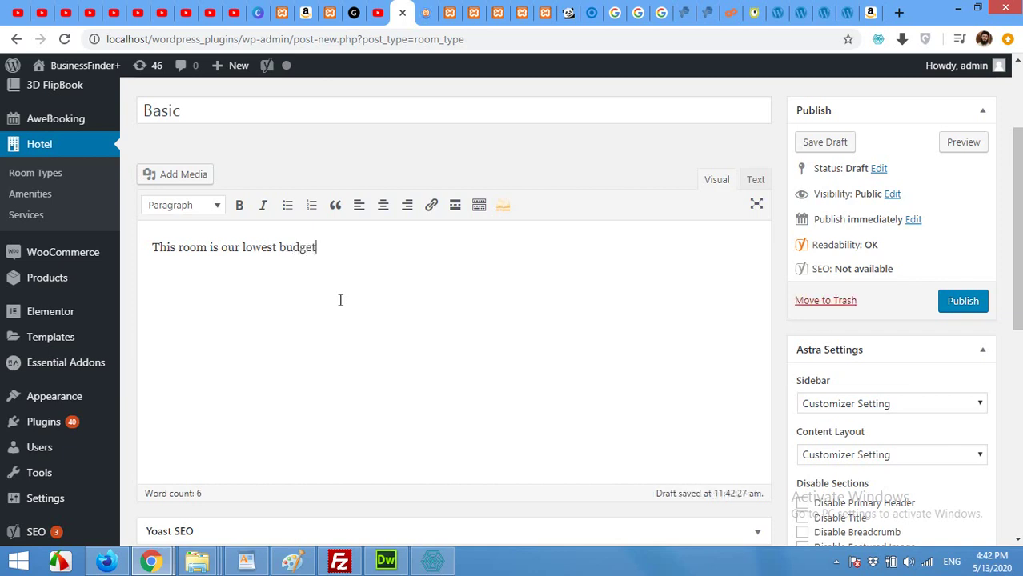
pyautogui.write(' room')
# Keep Rooms at 3 and set maximum occupancy to 3
pyautogui.scroll(-4, 379, 318)
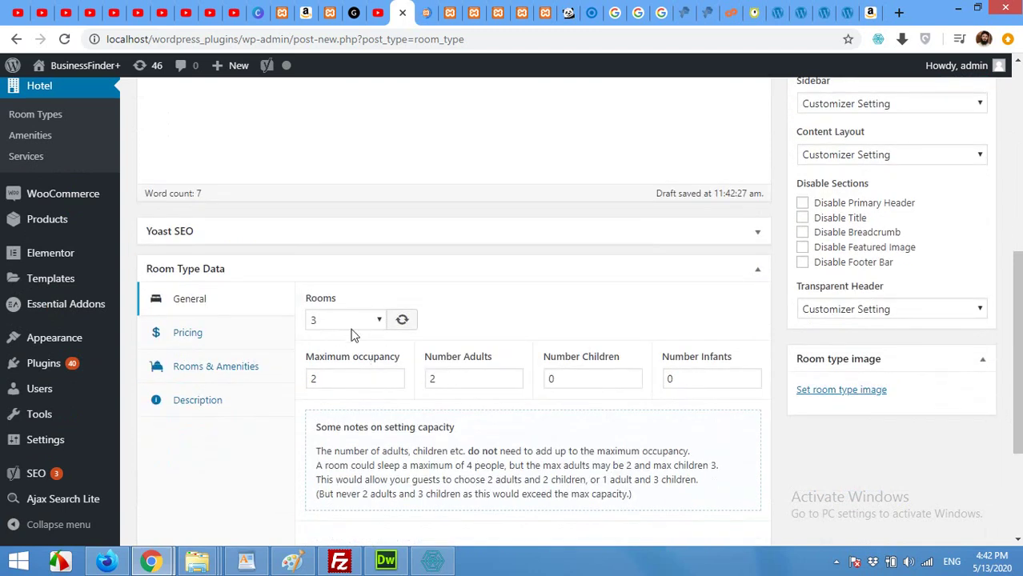
pyautogui.click(344, 321)
pyautogui.click(345, 323)
pyautogui.click(450, 380)
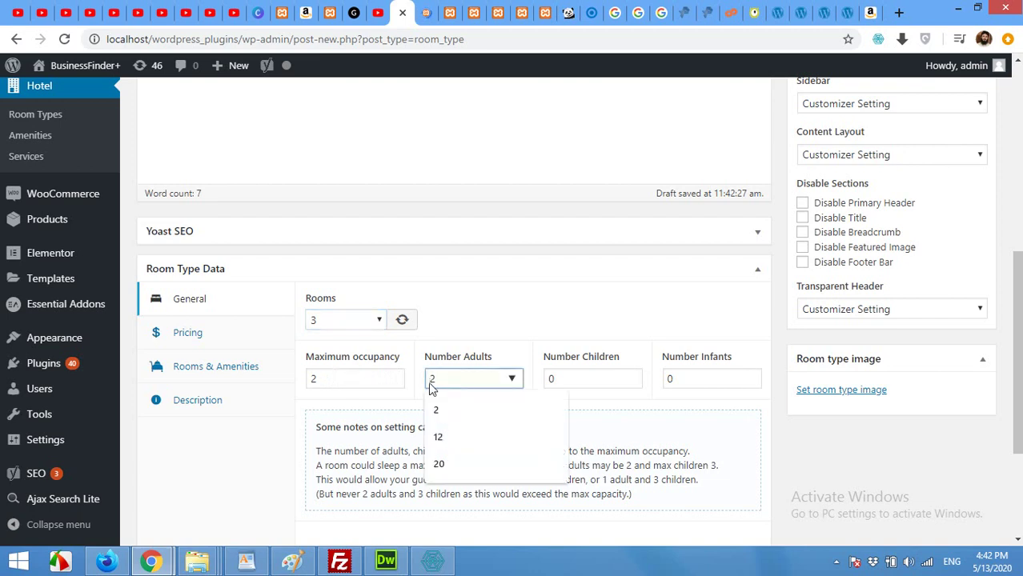
pyautogui.click(334, 380)
pyautogui.moveTo(335, 382); pyautogui.dragTo(313, 382)
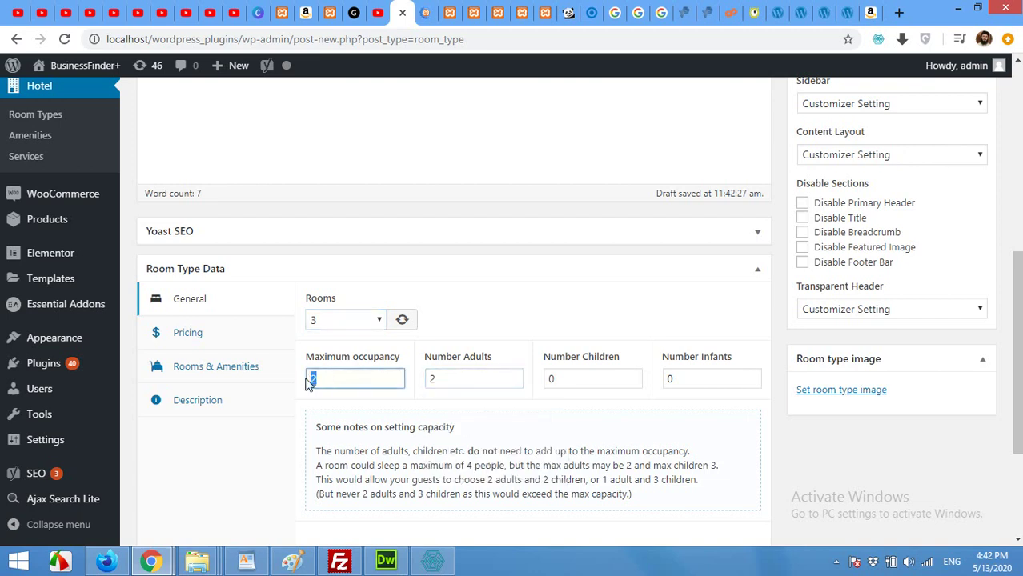
pyautogui.write('4')
pyautogui.moveTo(325, 381); pyautogui.dragTo(313, 381)
pyautogui.write('3')
# Set the number of children to 10, leaving 2 adults and 0 infants
pyautogui.click(627, 378)
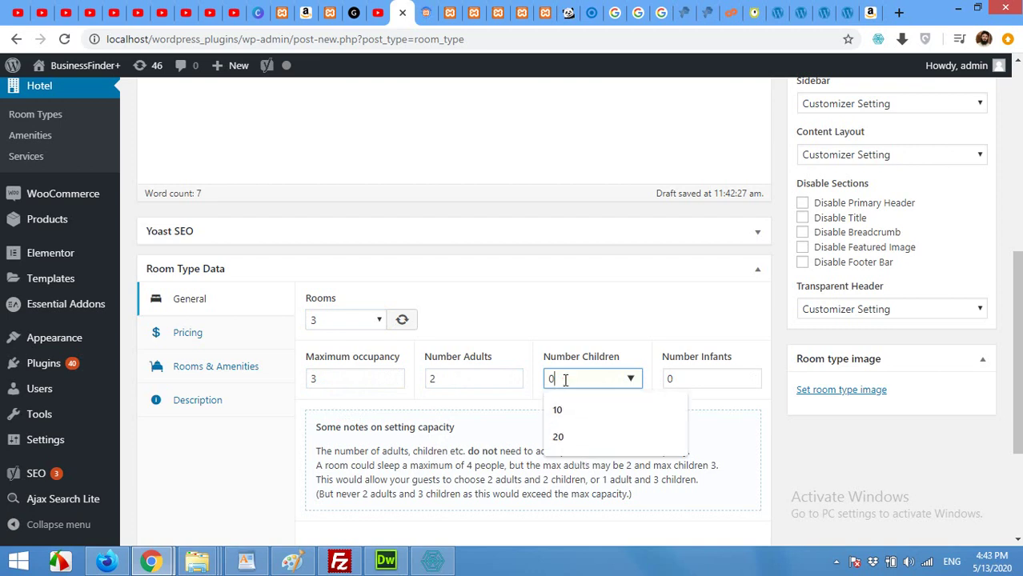
pyautogui.click(697, 377)
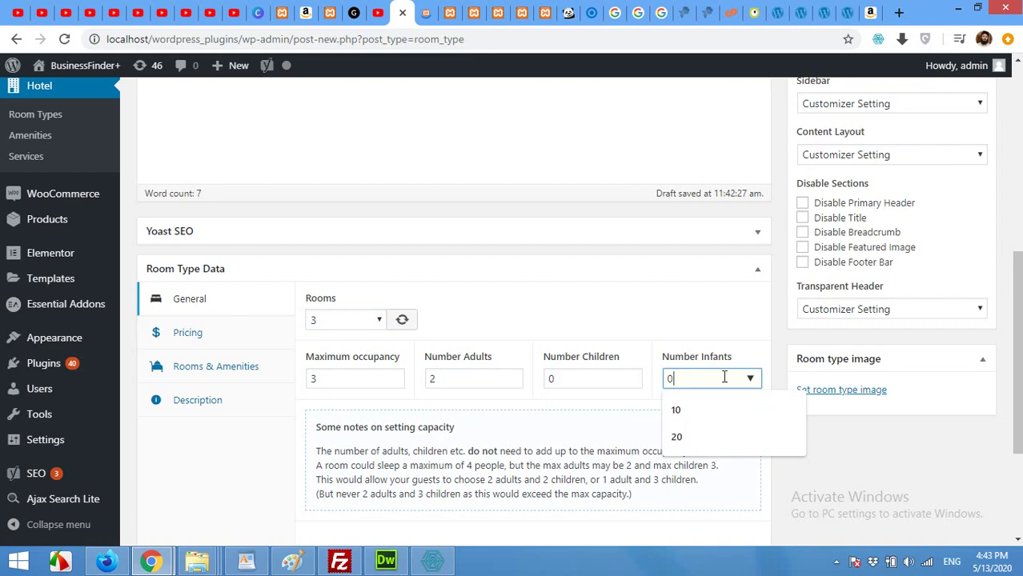
pyautogui.click(564, 377)
pyautogui.click(558, 409)
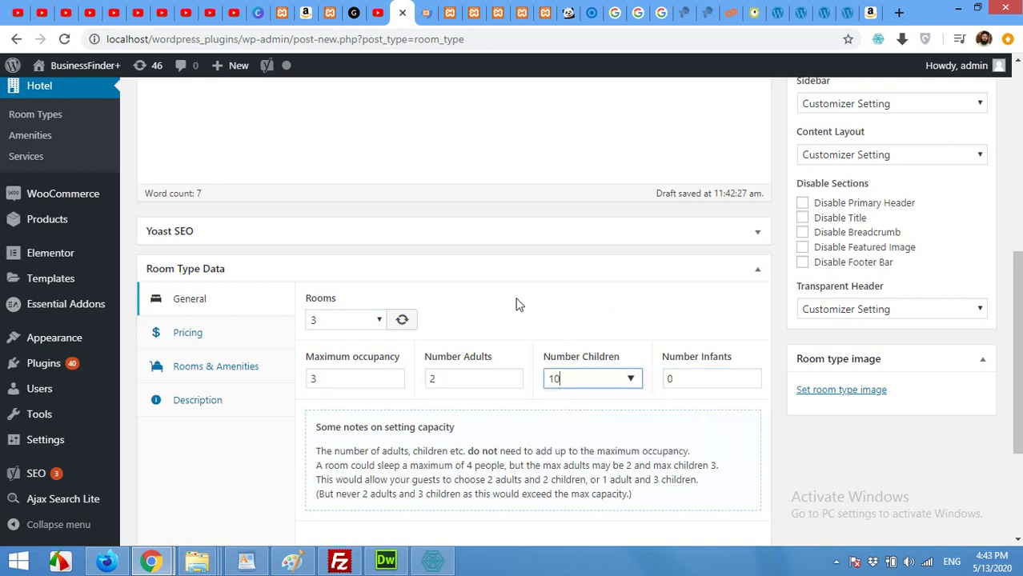
pyautogui.scroll(-1, 516, 304)
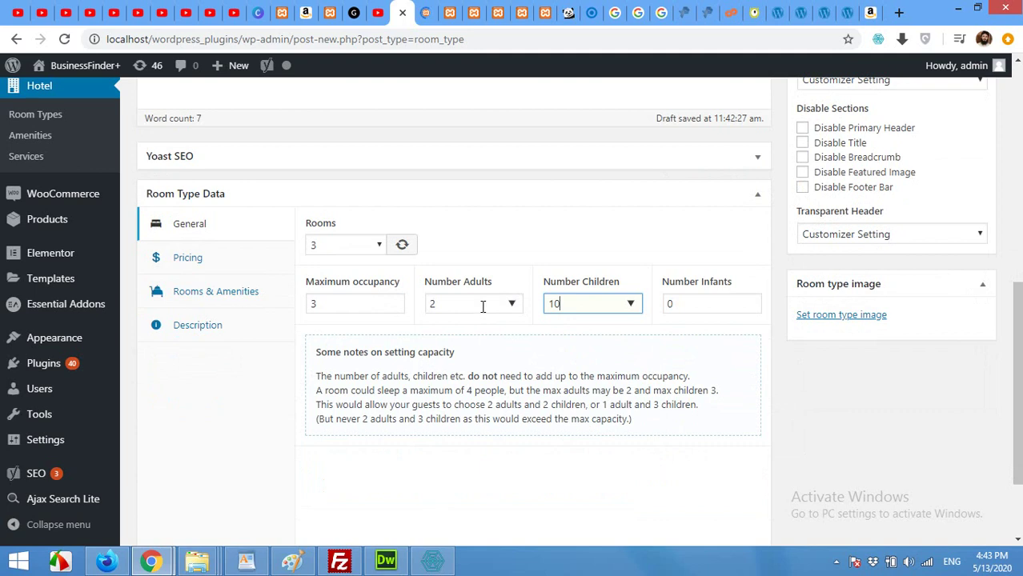
pyautogui.scroll(5, 475, 265)
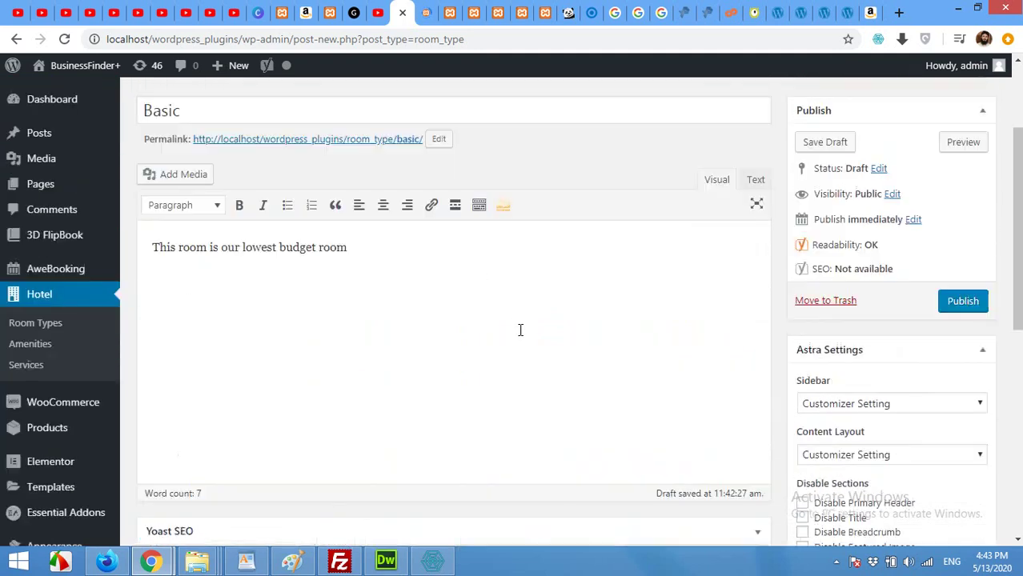
pyautogui.scroll(-6, 795, 347)
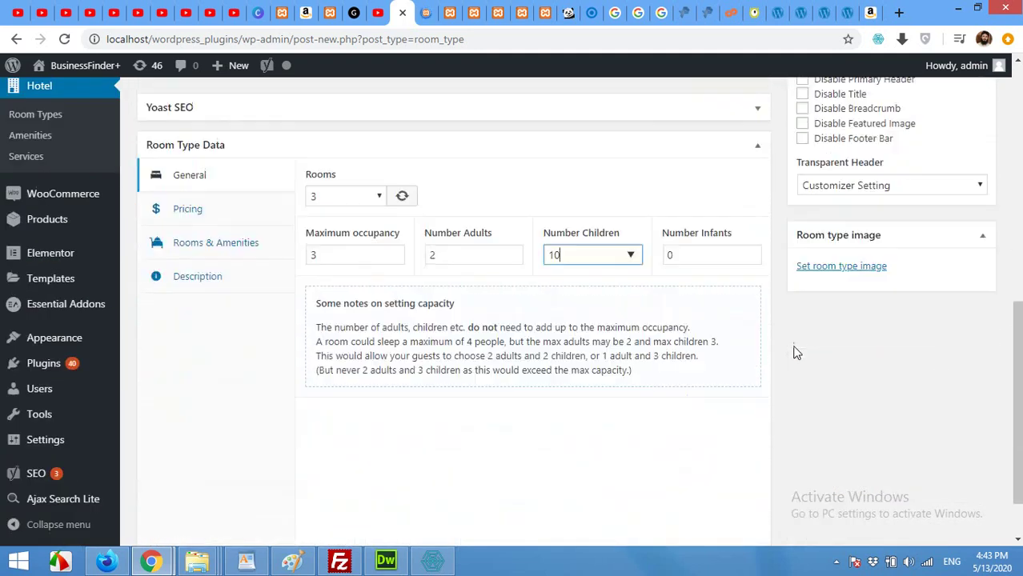
pyautogui.scroll(2, 240, 385)
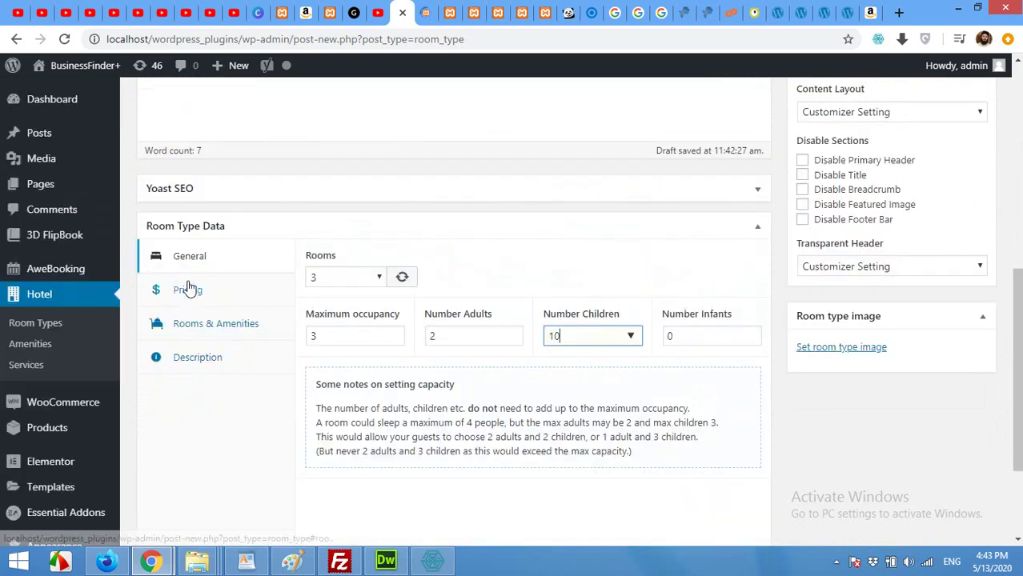
# Set the Basic room type's rack rate to 50 $ in its pricing settings
pyautogui.click(187, 290)
pyautogui.click(348, 281)
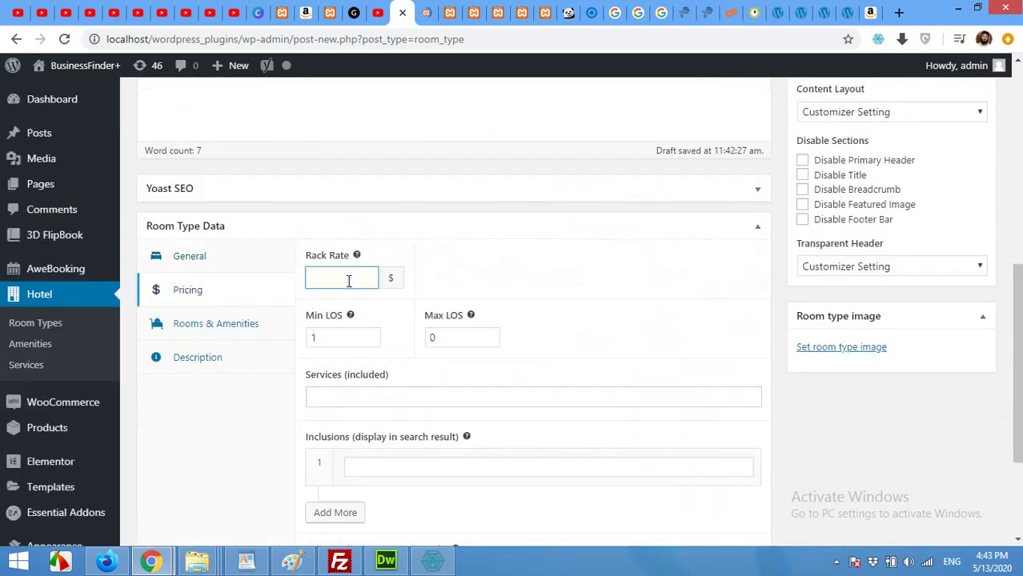
pyautogui.write('50')
pyautogui.click(356, 312)
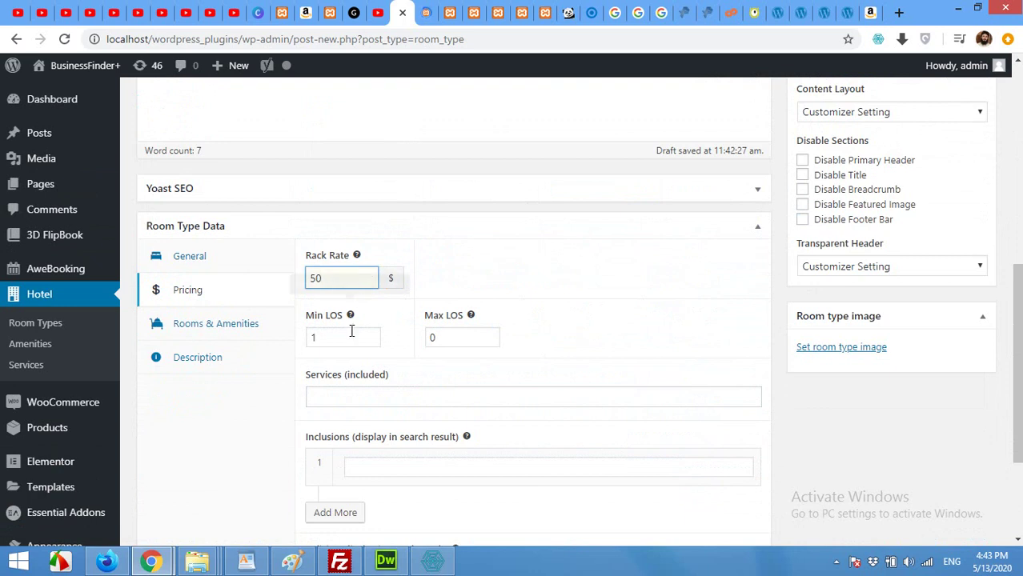
pyautogui.click(348, 398)
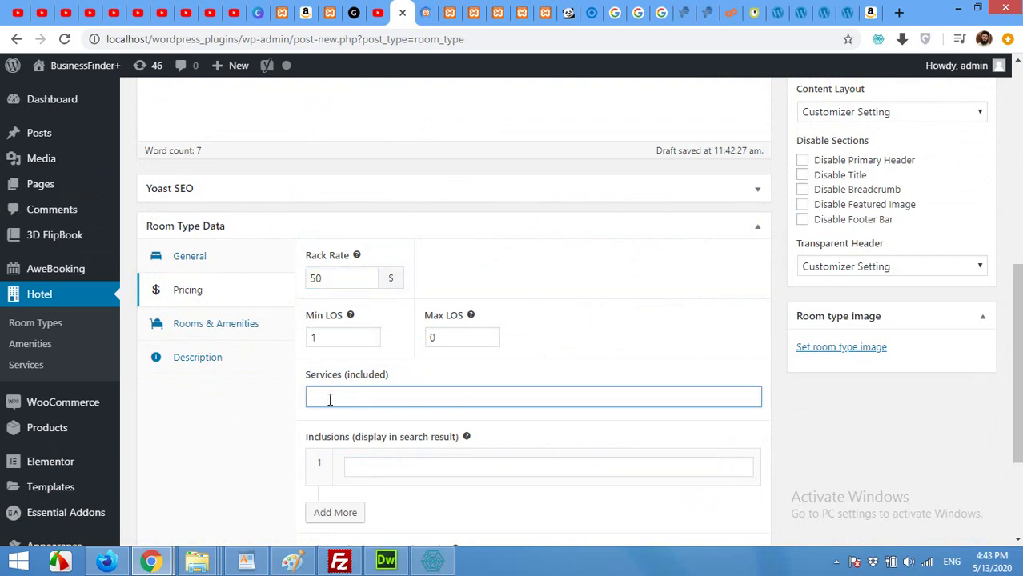
pyautogui.scroll(5, 637, 417)
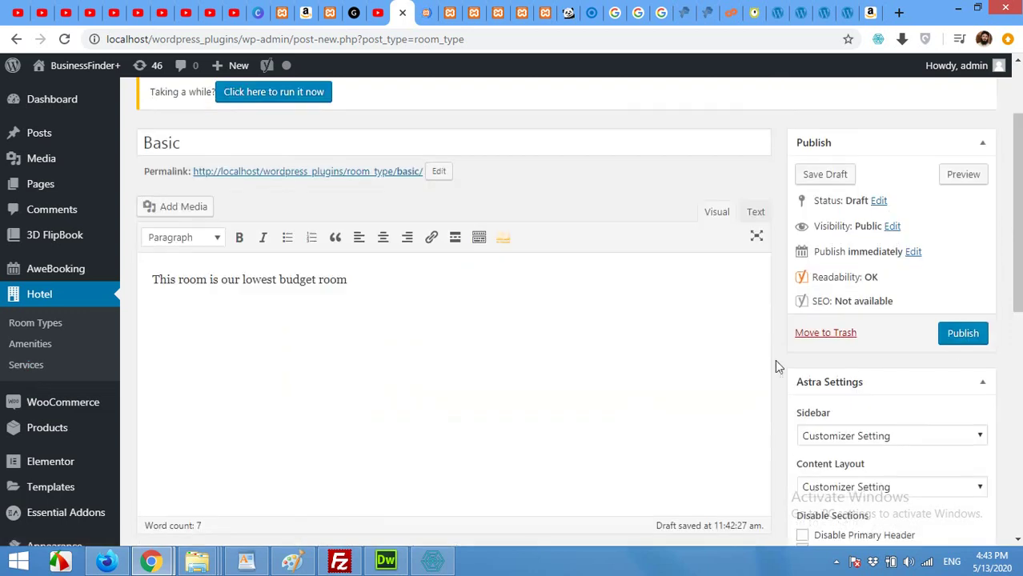
# Publish the Basic room type and open the hotel Services list in a new tab
pyautogui.click(962, 336)
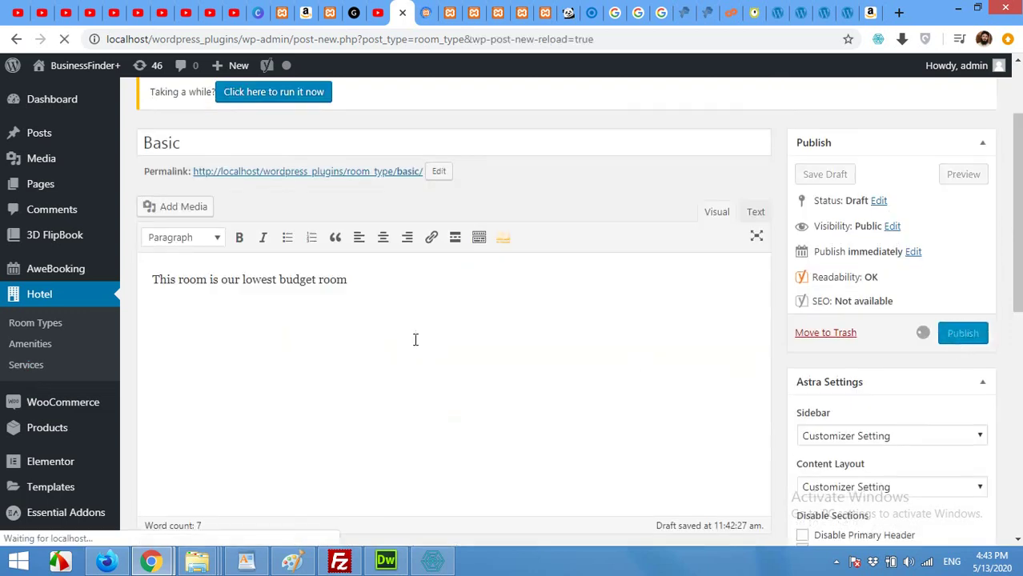
pyautogui.scroll(-2, 415, 340)
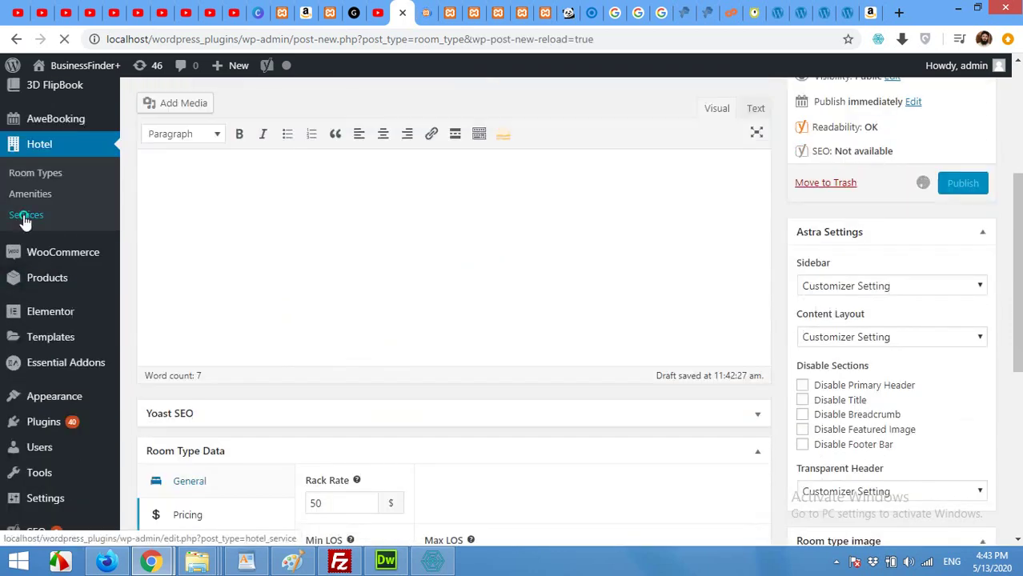
pyautogui.rightClick(24, 215)
pyautogui.click(34, 227)
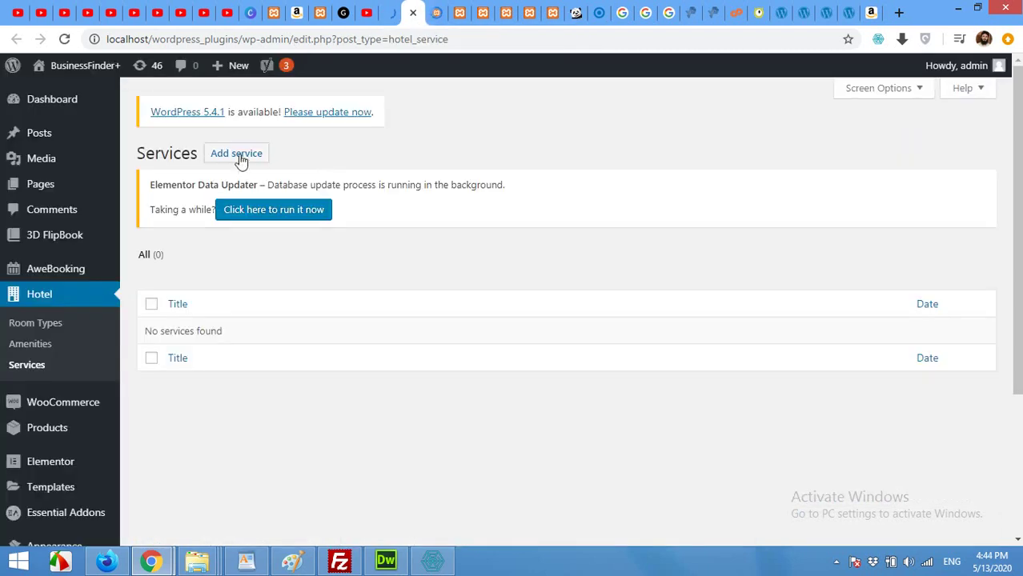
# Create a new service titled 'Breakfast'
pyautogui.click(241, 158)
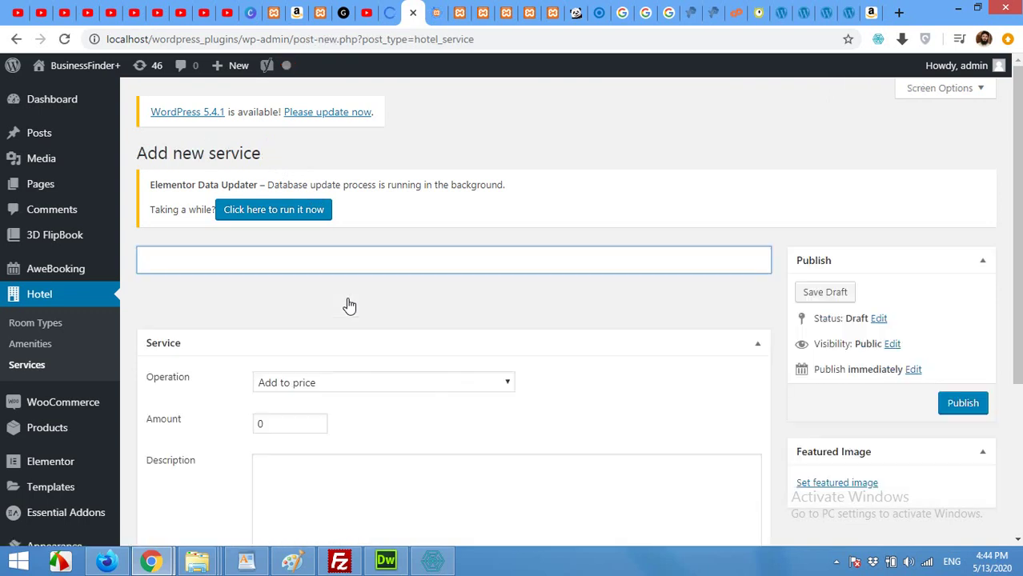
pyautogui.write('Breakfast')
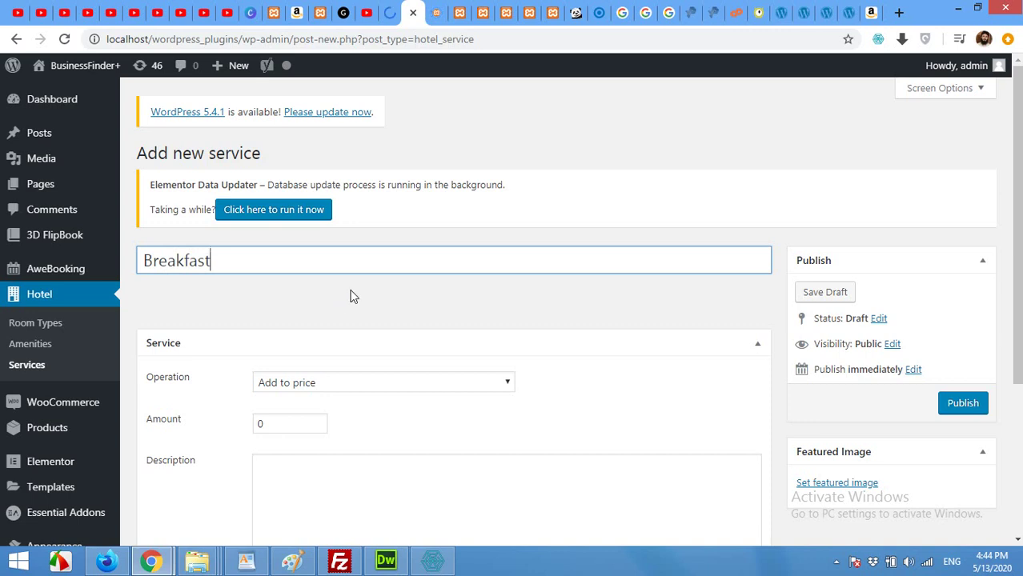
pyautogui.scroll(-1, 349, 300)
# Make Breakfast add 10 to the price per night and publish it
pyautogui.click(350, 310)
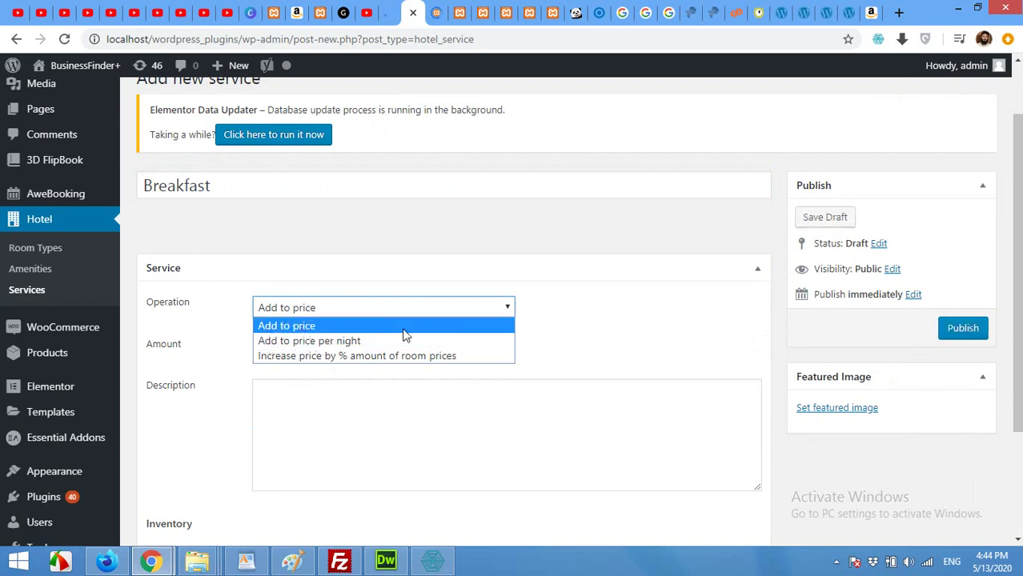
pyautogui.click(285, 342)
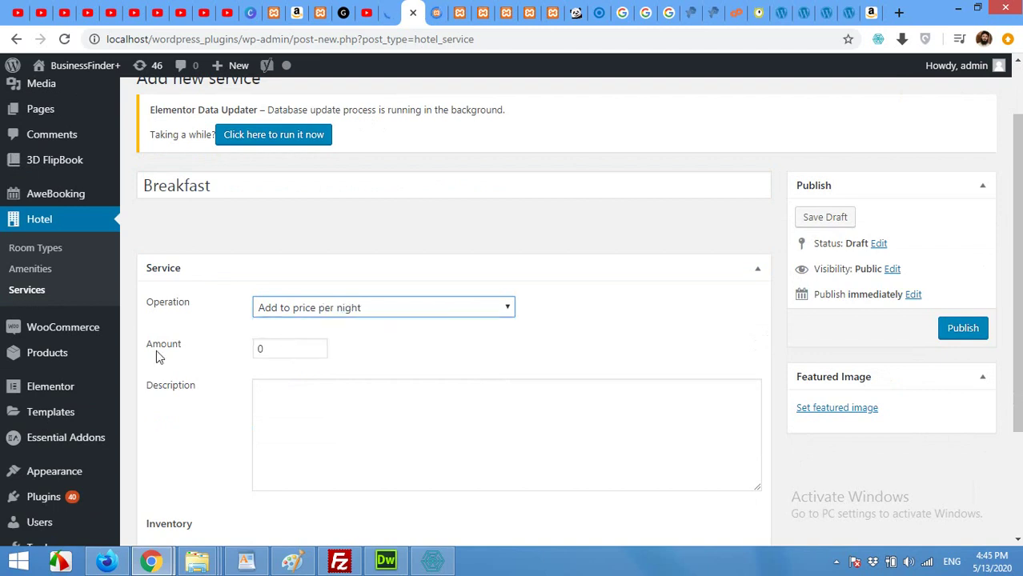
pyautogui.click(285, 348)
pyautogui.moveTo(284, 347); pyautogui.dragTo(256, 348)
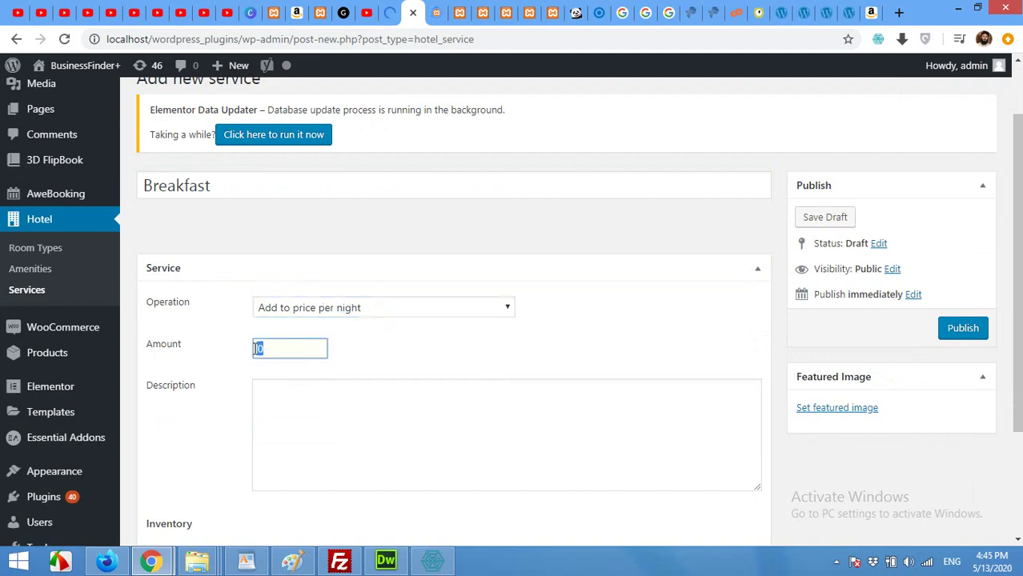
pyautogui.write('10')
pyautogui.scroll(-2, 477, 461)
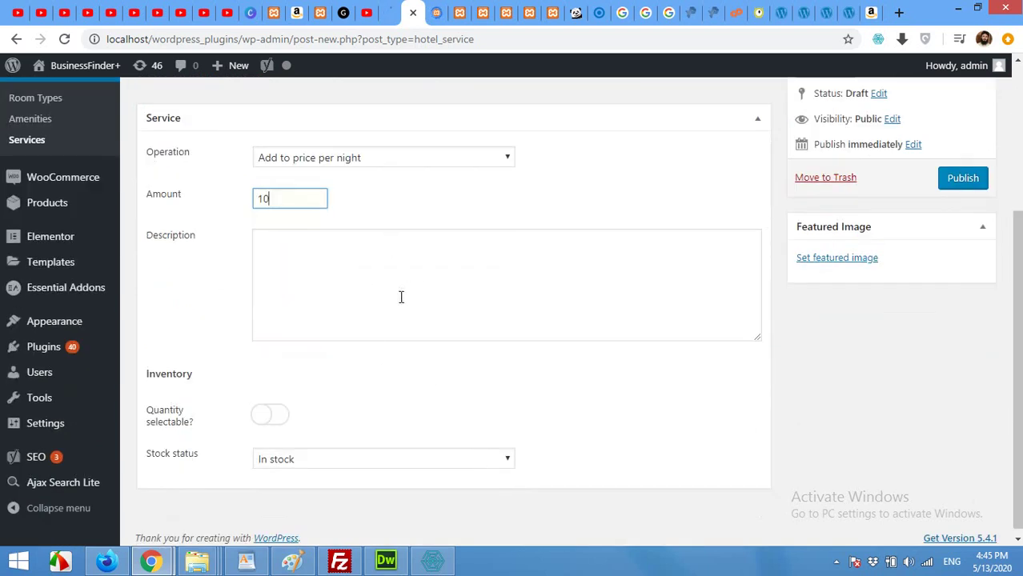
pyautogui.scroll(-1, 462, 416)
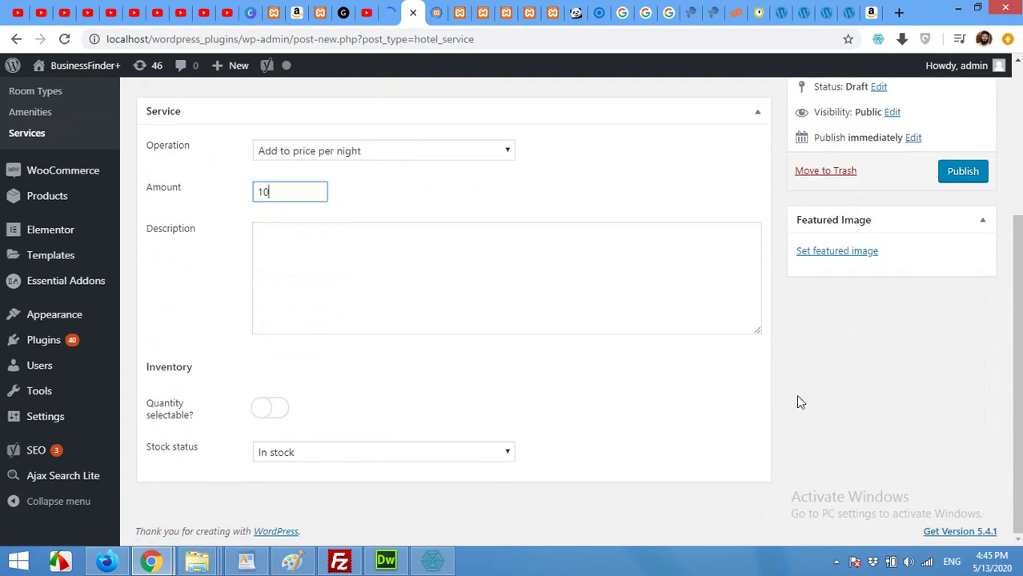
pyautogui.scroll(3, 799, 402)
pyautogui.click(965, 396)
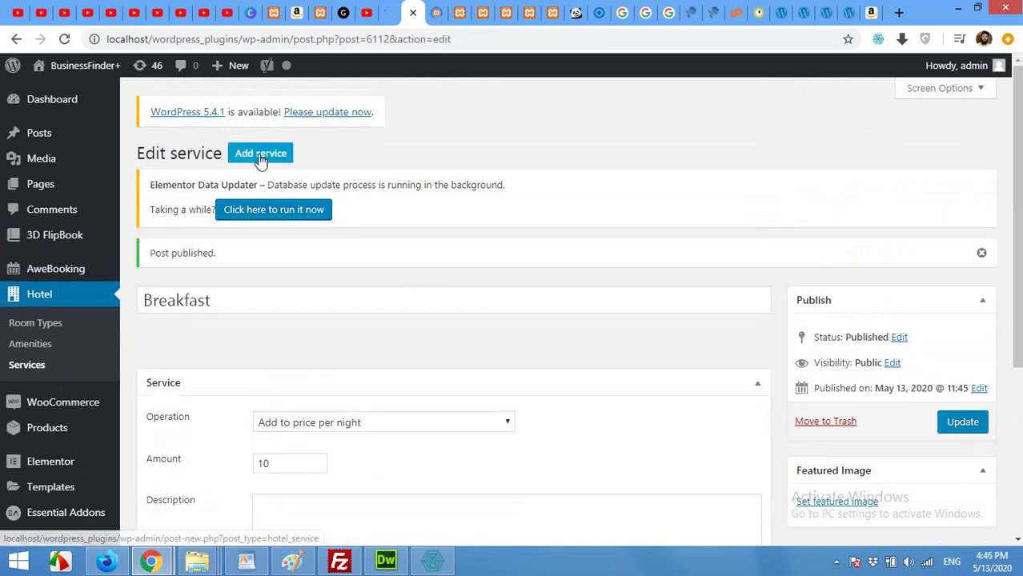
# Create and publish an 'Airport Pickup' service that adds 30 to the price
pyautogui.click(260, 157)
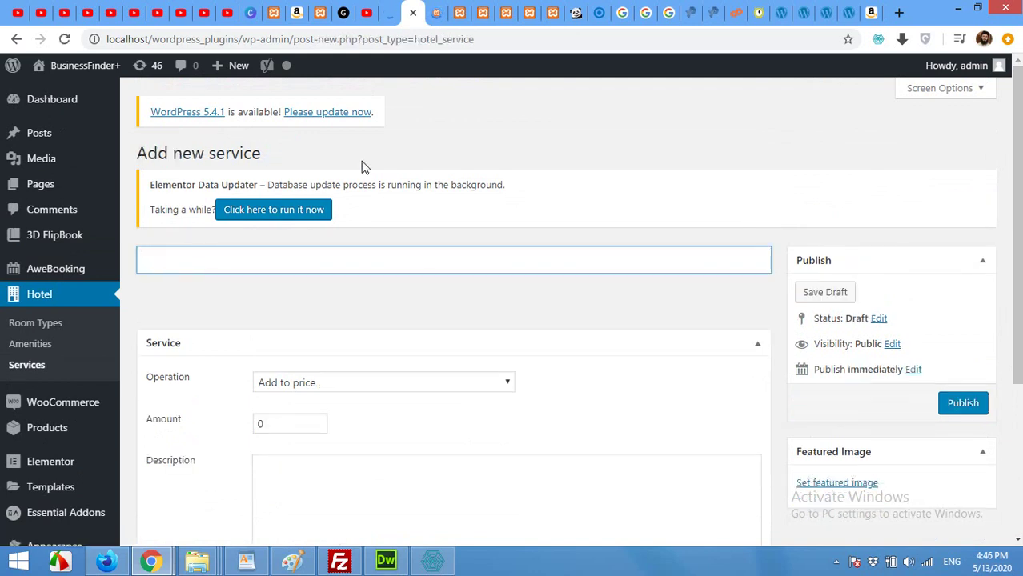
pyautogui.write('Airport ')
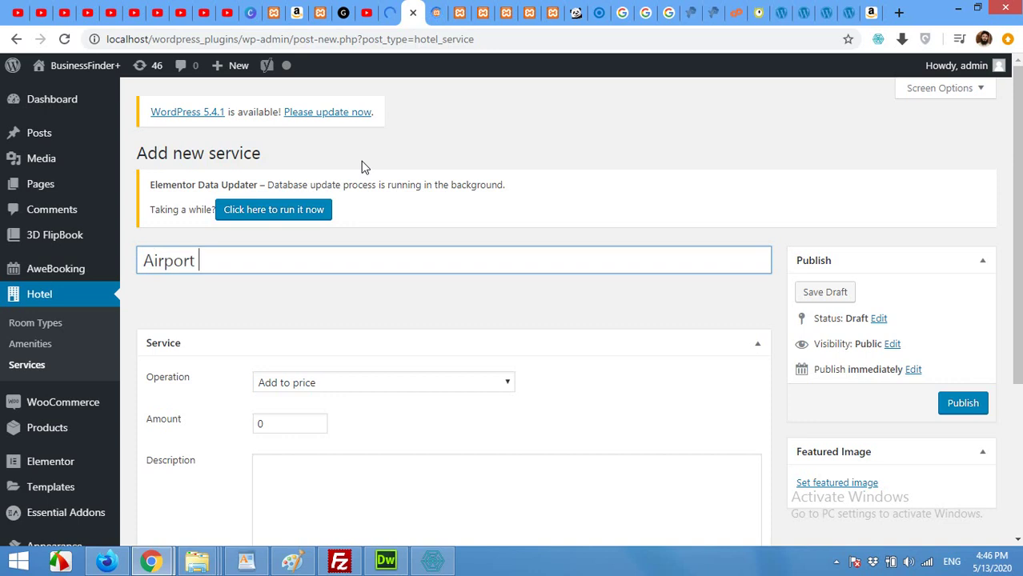
pyautogui.write('Pickup')
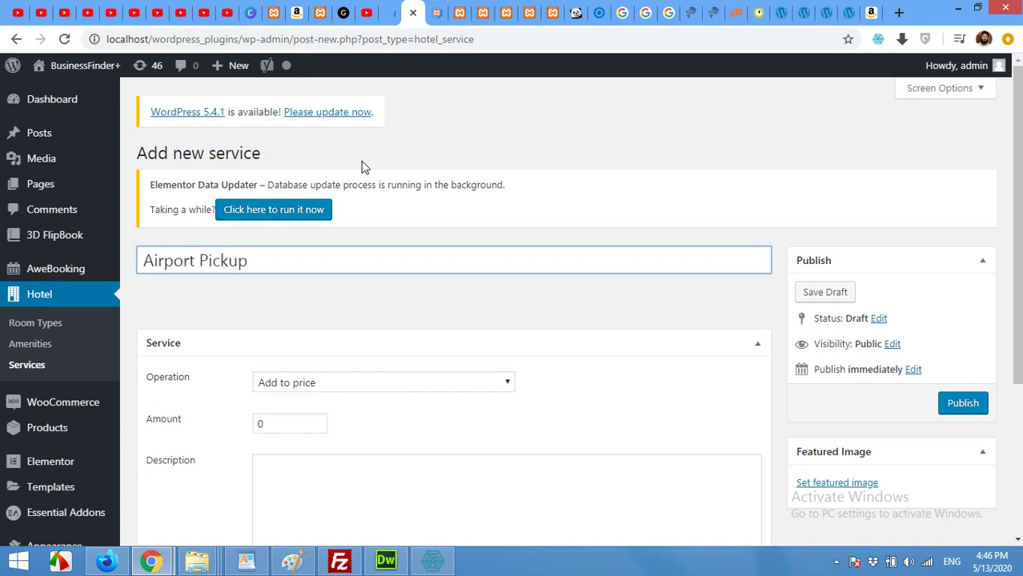
pyautogui.click(348, 382)
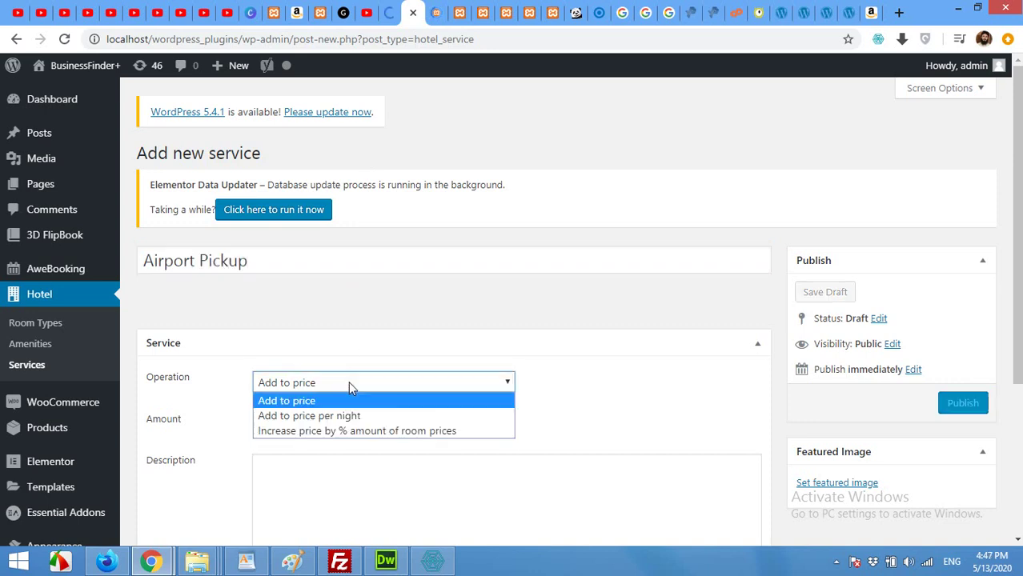
pyautogui.click(275, 401)
pyautogui.doubleClick(265, 424)
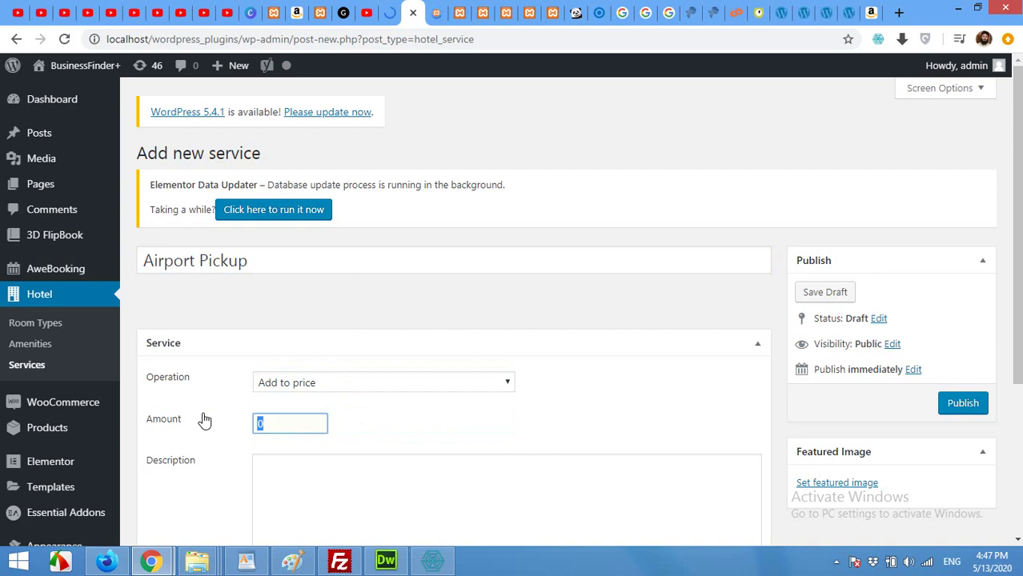
pyautogui.write('30')
pyautogui.scroll(-1, 721, 344)
pyautogui.scroll(1, 726, 348)
pyautogui.click(961, 404)
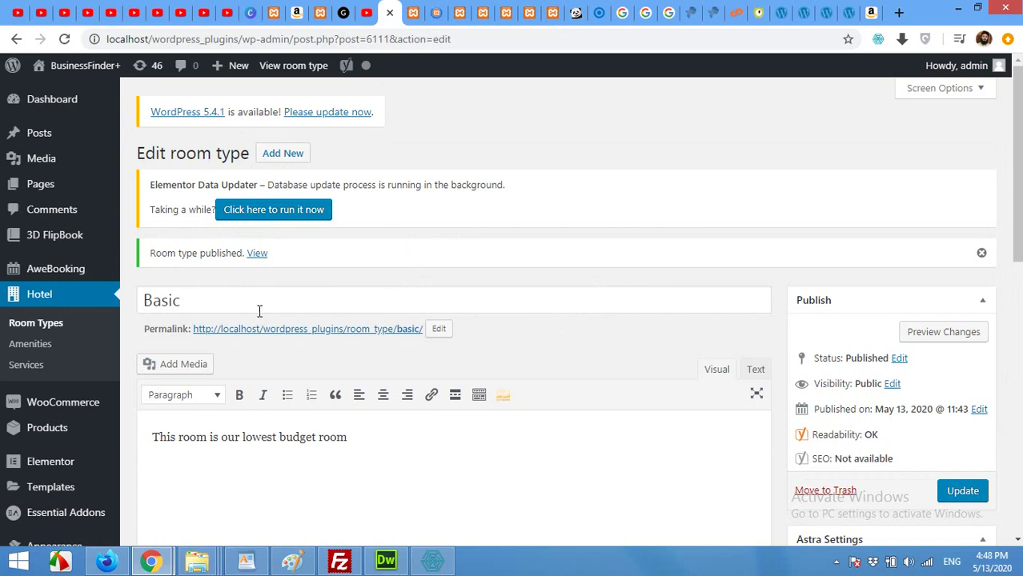
# Reload the Basic room type editor and show its pricing settings
pyautogui.click(64, 39)
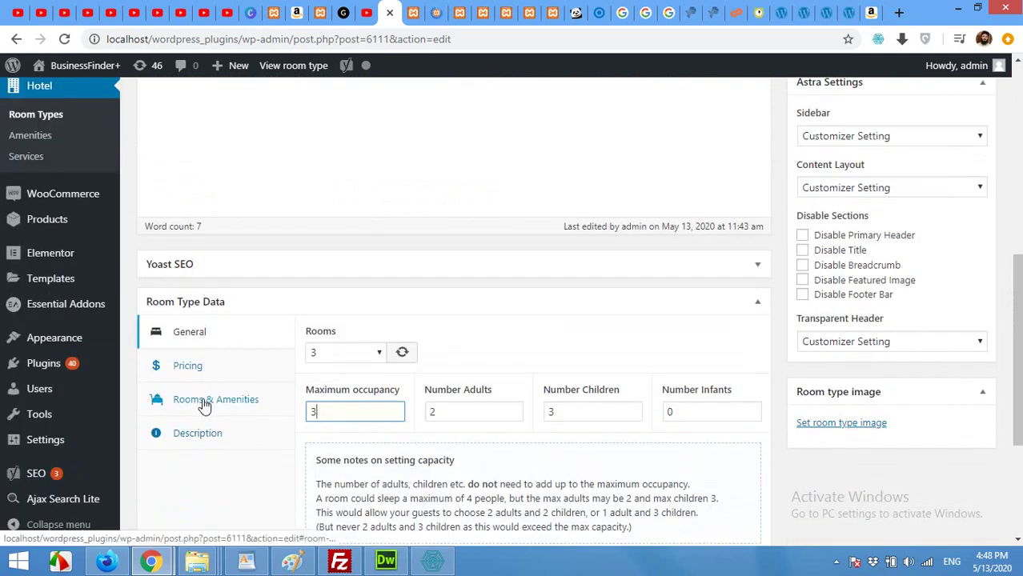
pyautogui.click(205, 406)
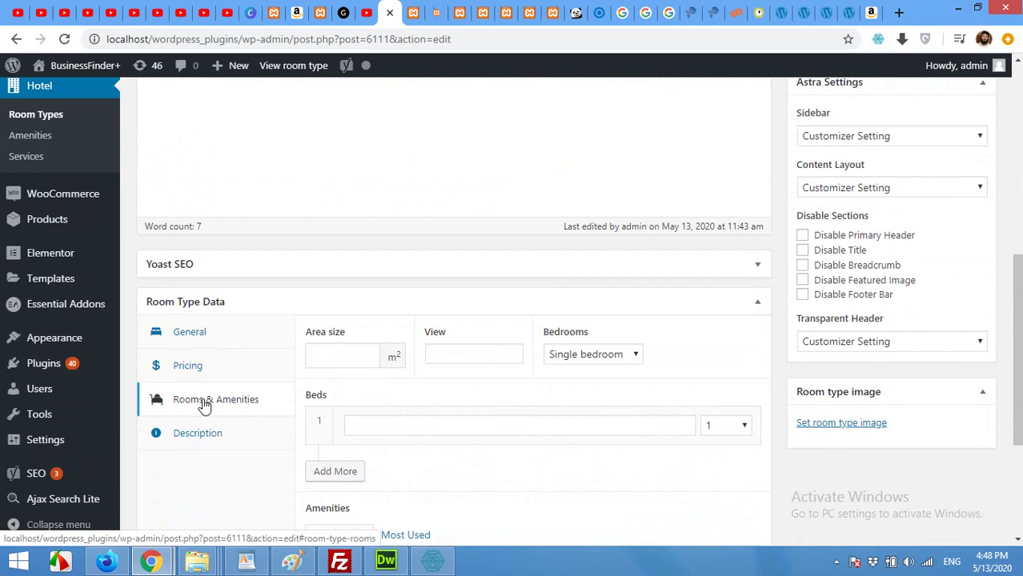
pyautogui.click(204, 366)
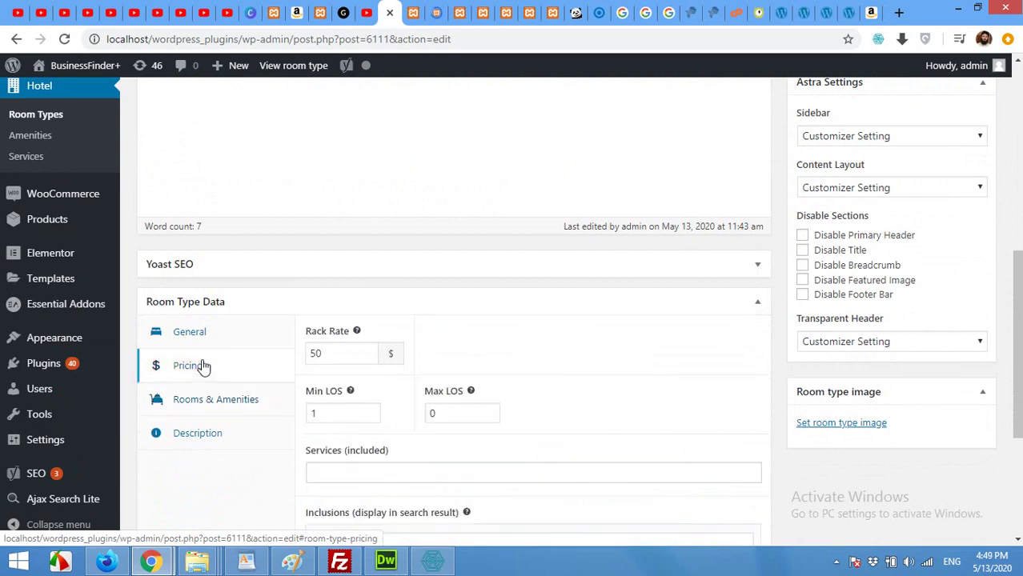
pyautogui.scroll(-1, 278, 388)
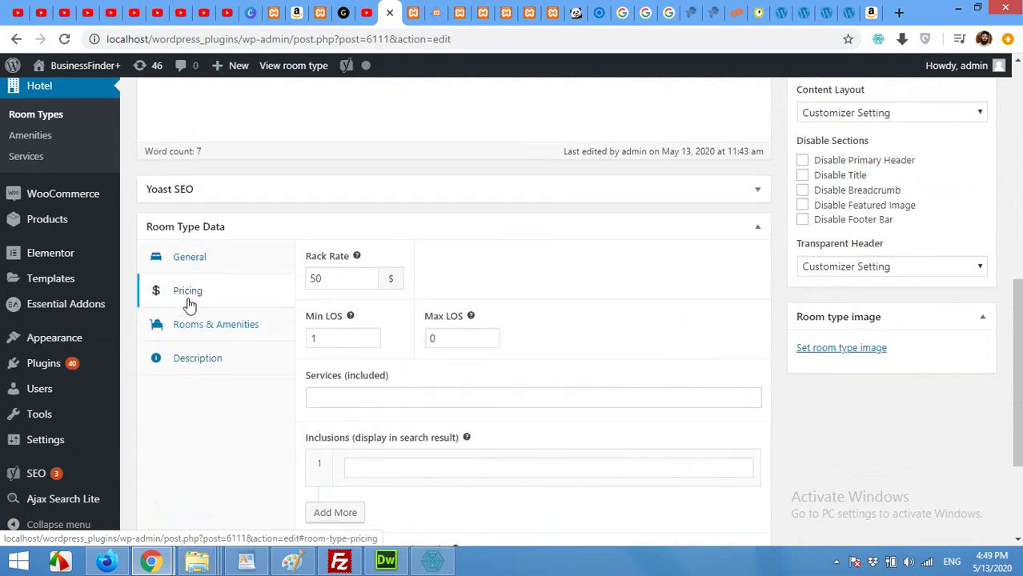
# Try adding Breakfast as an included service, leaving the field empty
pyautogui.click(351, 396)
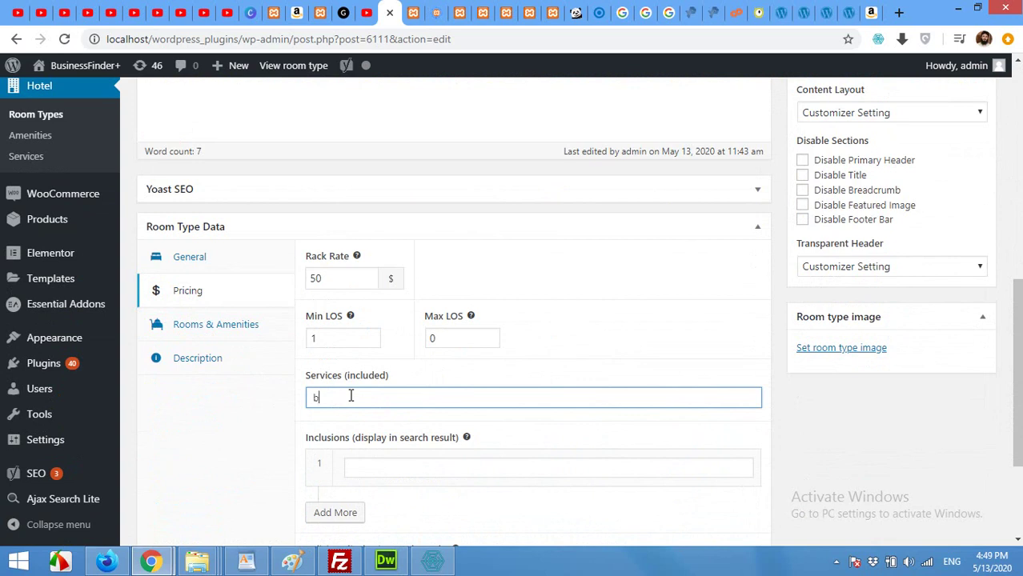
pyautogui.write('breakfas')
pyautogui.press('BackSpace')
pyautogui.press('BackSpace')
pyautogui.press('BackSpace')
pyautogui.press('BackSpace')
pyautogui.press('BackSpace')
pyautogui.press('BackSpace')
pyautogui.scroll(-1, 356, 391)
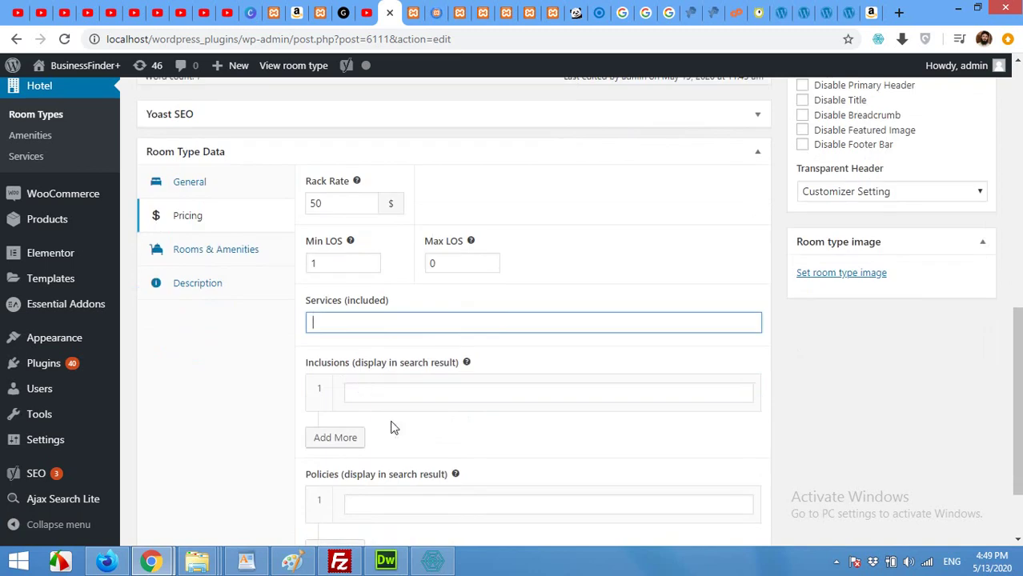
pyautogui.scroll(-1, 393, 424)
pyautogui.scroll(3, 406, 447)
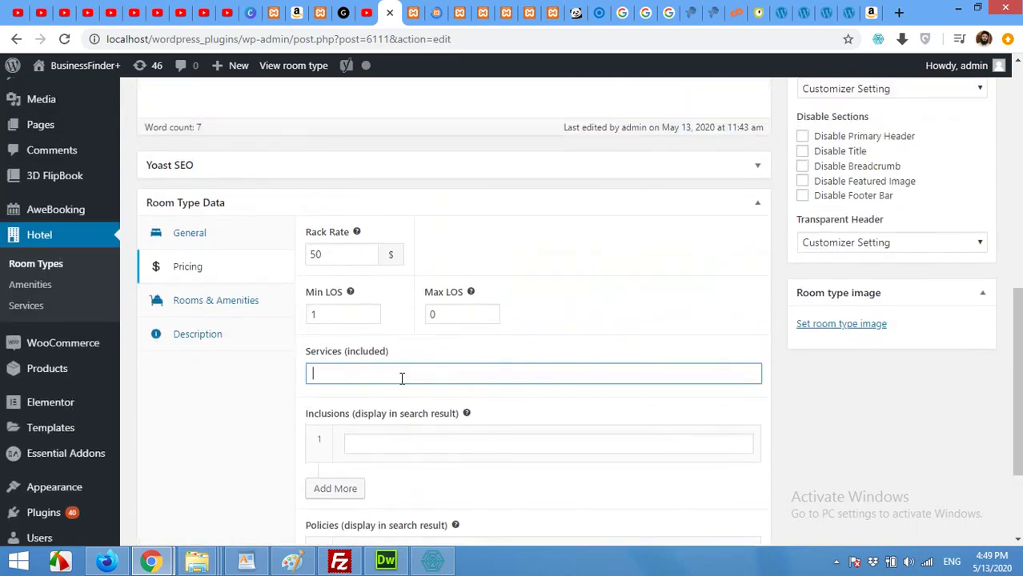
pyautogui.write('Breakfast')
pyautogui.click(361, 291)
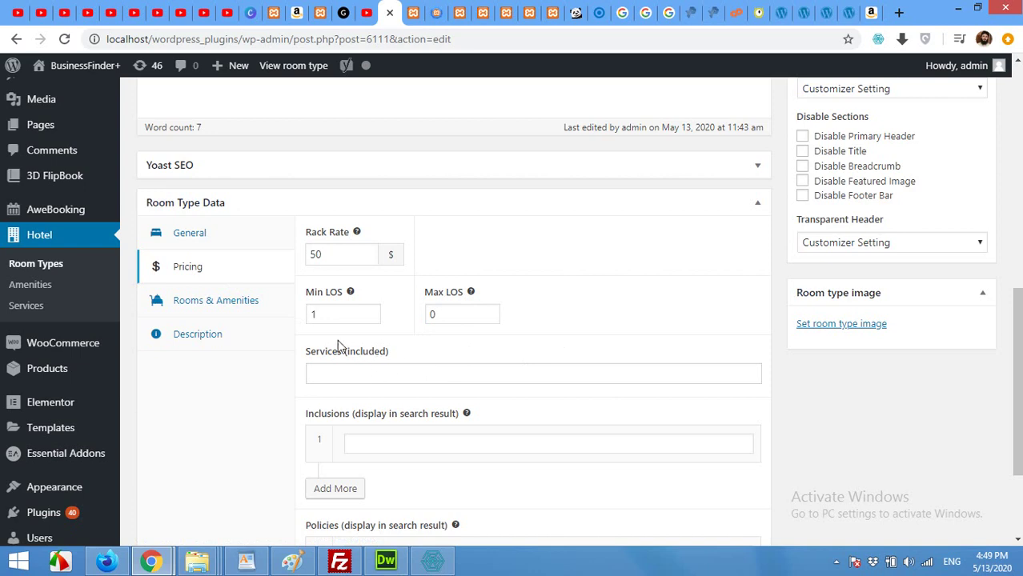
pyautogui.click(181, 307)
# Keep the Basic room type at a single bedroom and update it
pyautogui.click(335, 257)
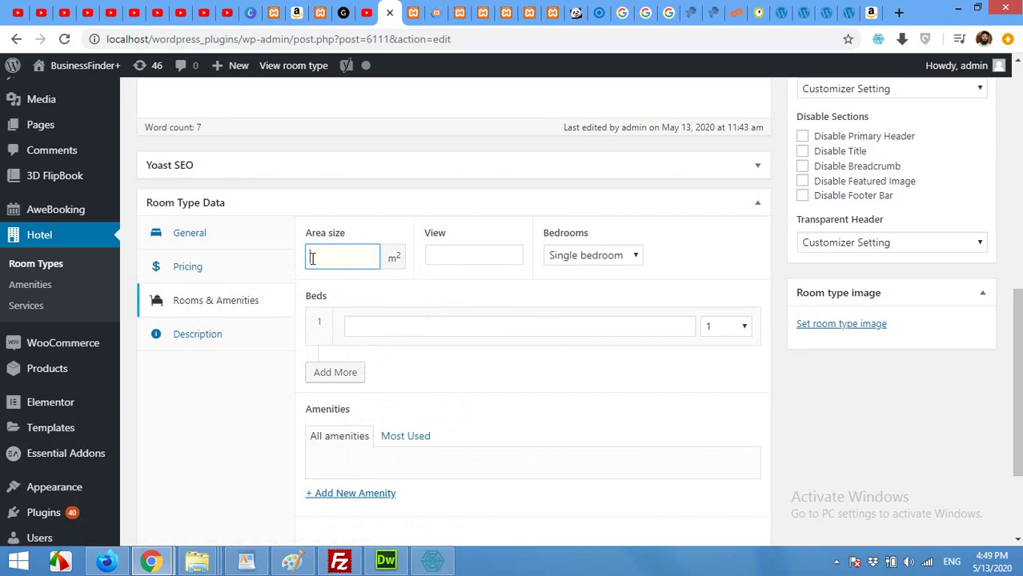
pyautogui.click(581, 261)
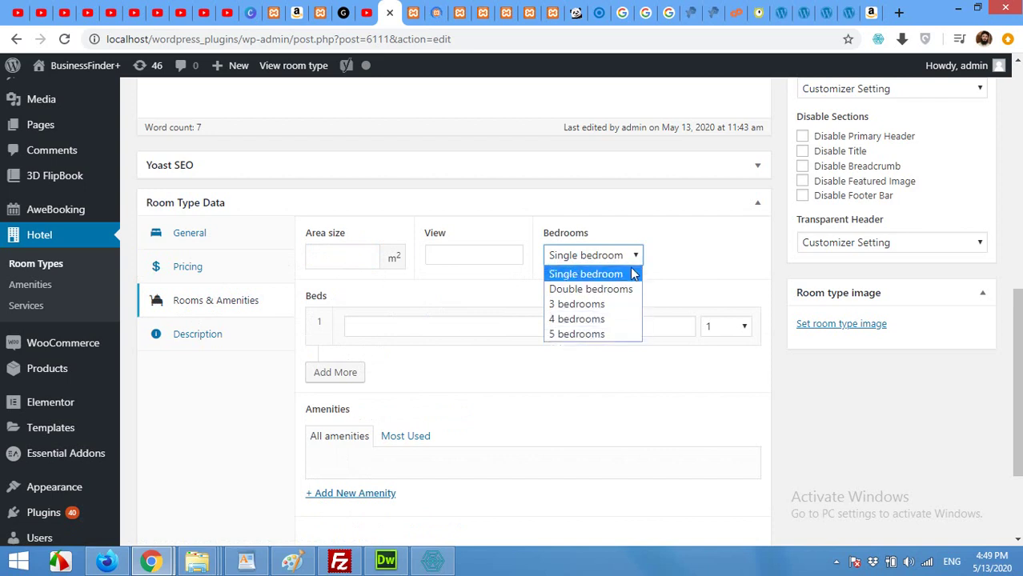
pyautogui.click(589, 274)
pyautogui.scroll(-1, 413, 313)
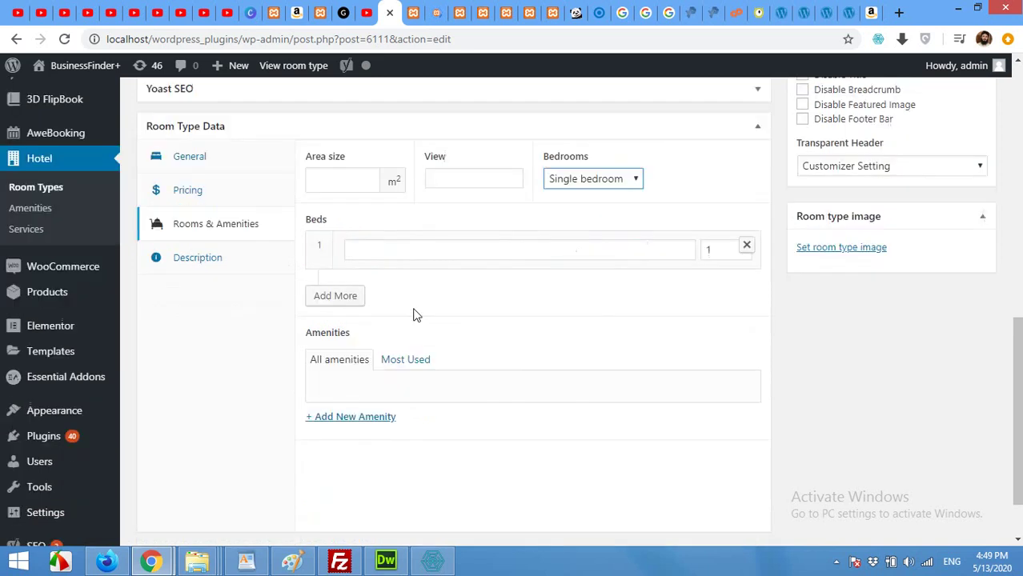
pyautogui.scroll(-1, 413, 313)
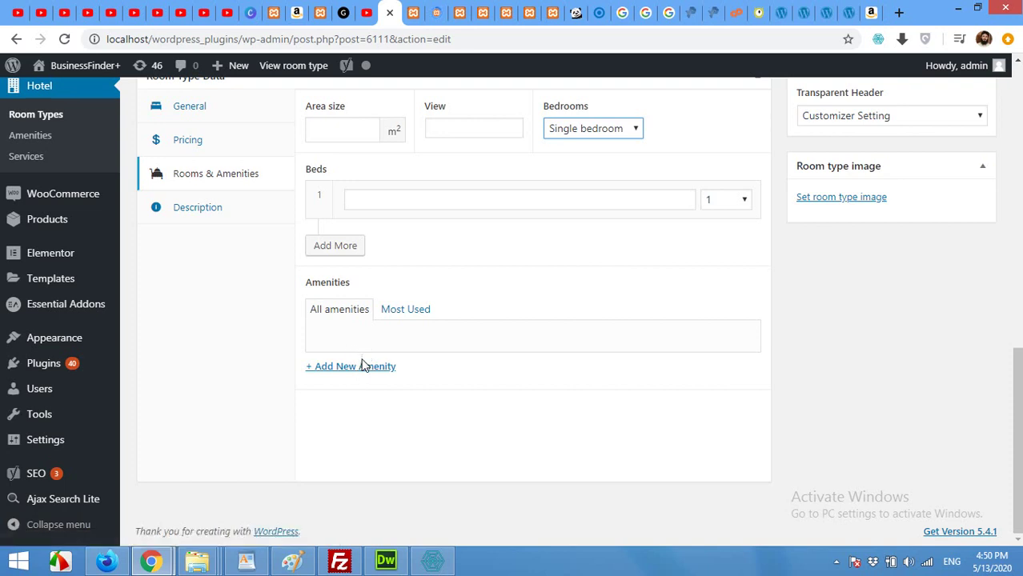
pyautogui.scroll(10, 280, 356)
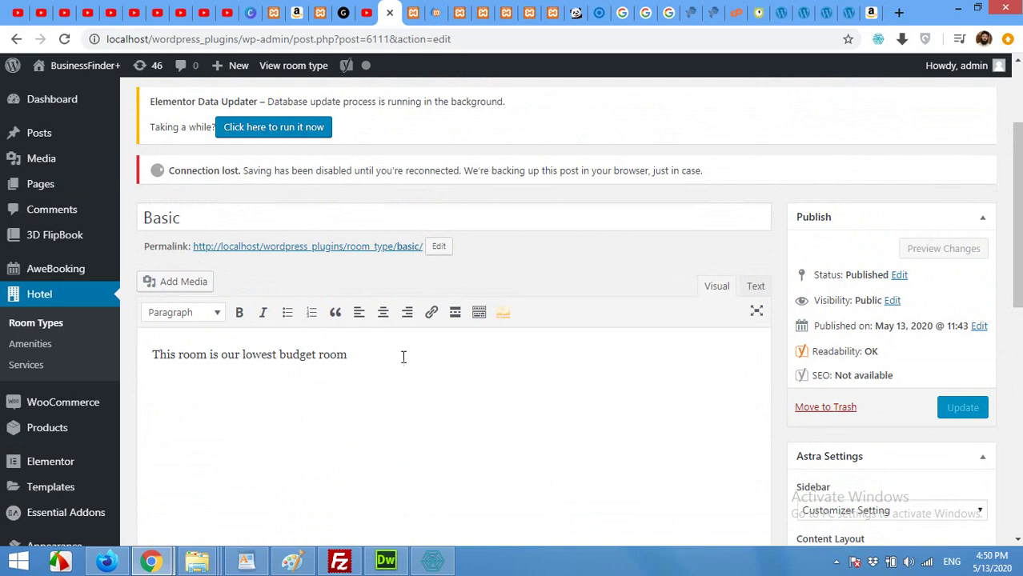
pyautogui.click(593, 269)
pyautogui.click(963, 368)
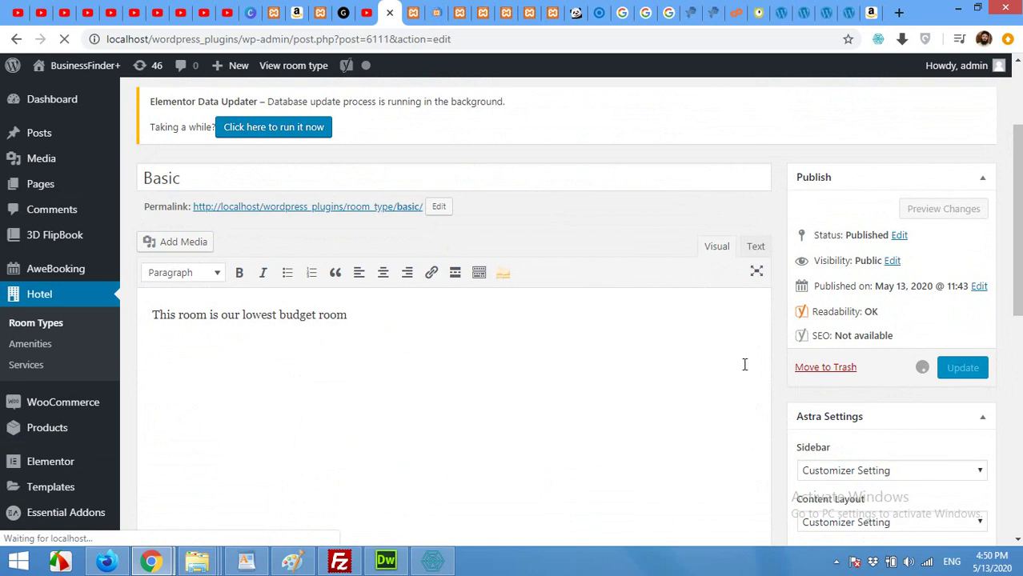
pyautogui.click(417, 9)
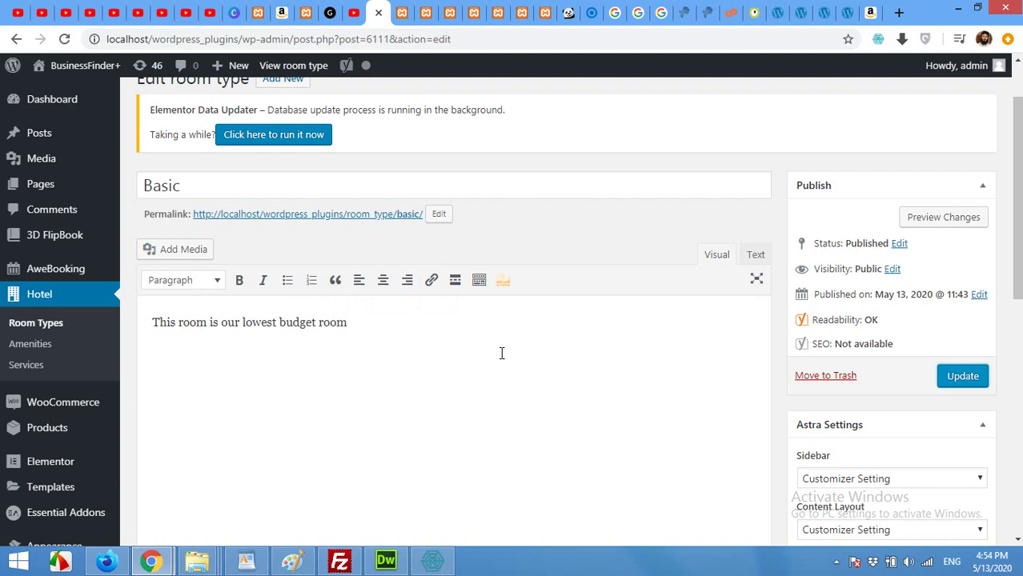
# Check the AweBooking calendar, then list Hotel Room Types showing Basic with 0 rooms and $50 rate
pyautogui.moveTo(36, 274)
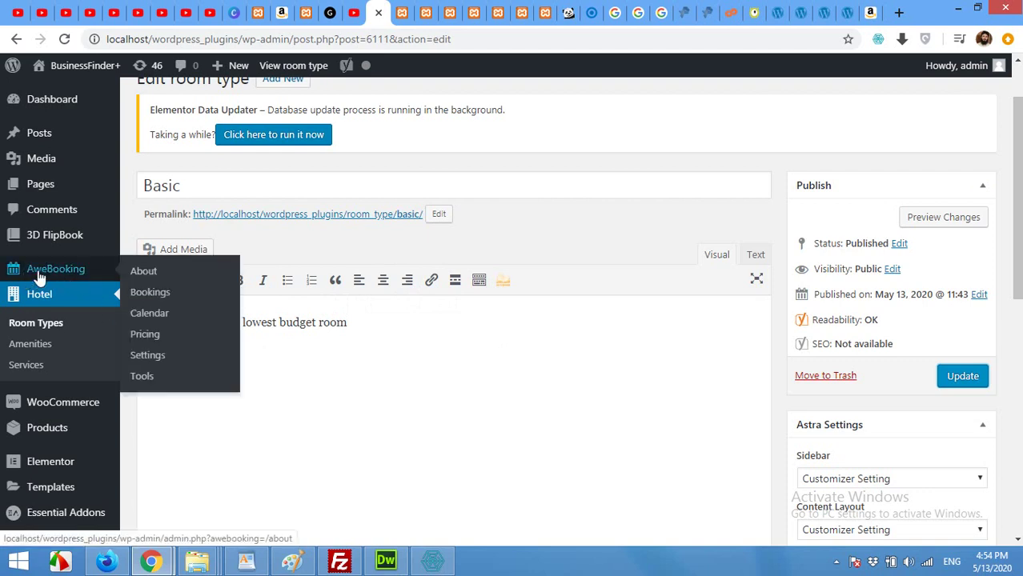
pyautogui.click(147, 322)
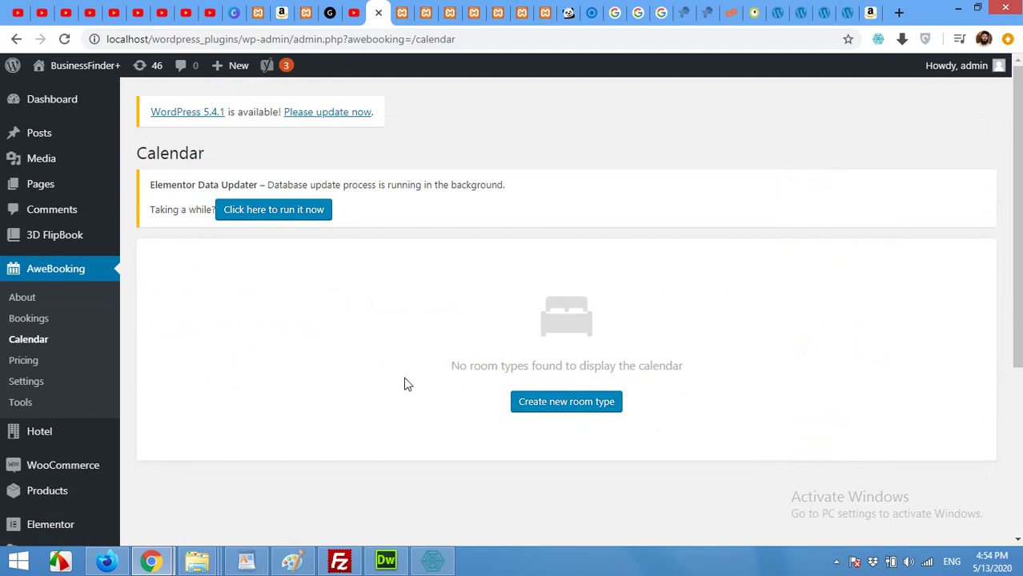
pyautogui.scroll(-1, 376, 380)
pyautogui.moveTo(62, 361)
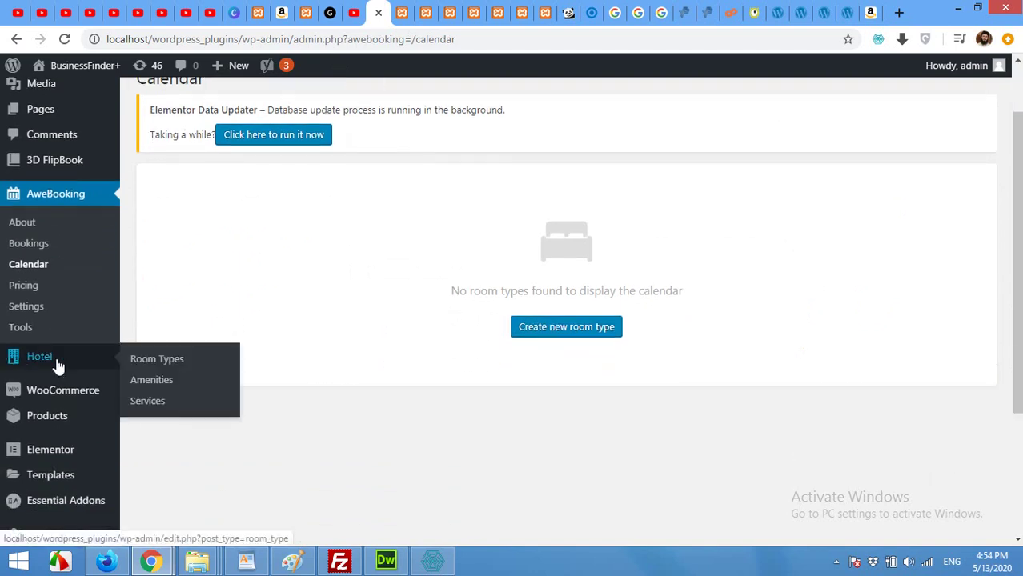
pyautogui.click(148, 362)
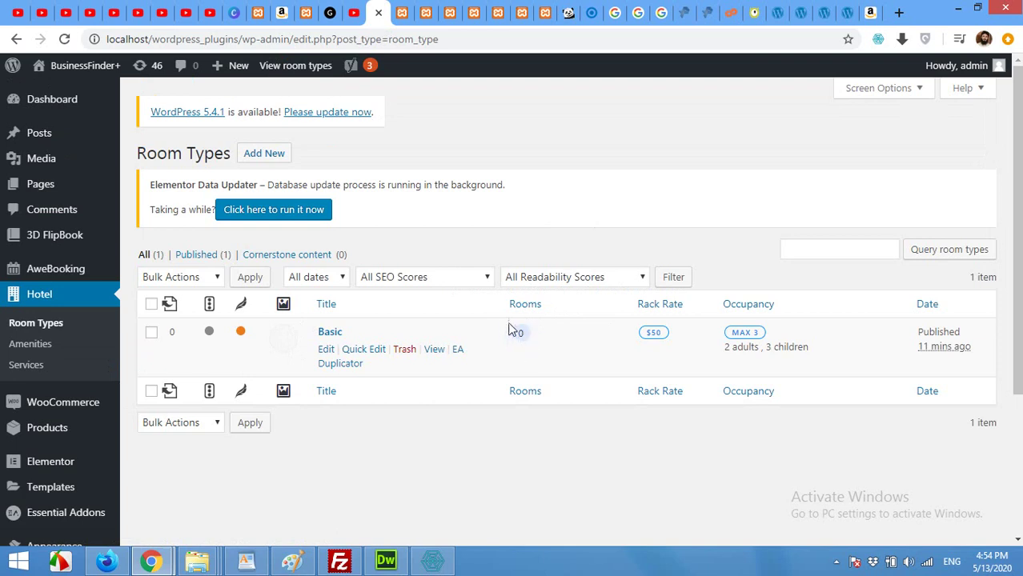
# Generate rooms Basic 1, Basic 2 and Basic 3 for the Basic room type and update it
pyautogui.click(326, 350)
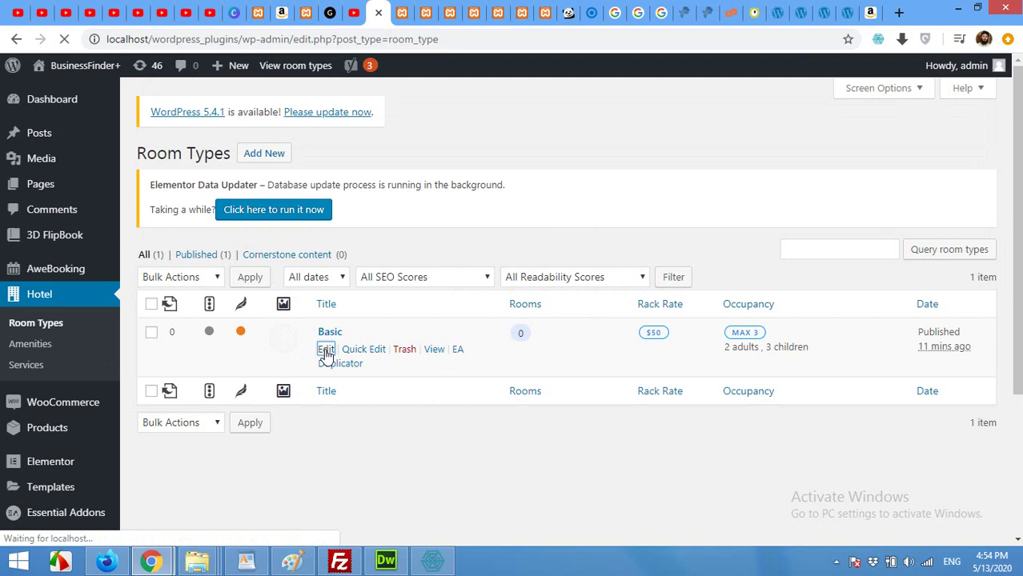
pyautogui.scroll(-5, 256, 320)
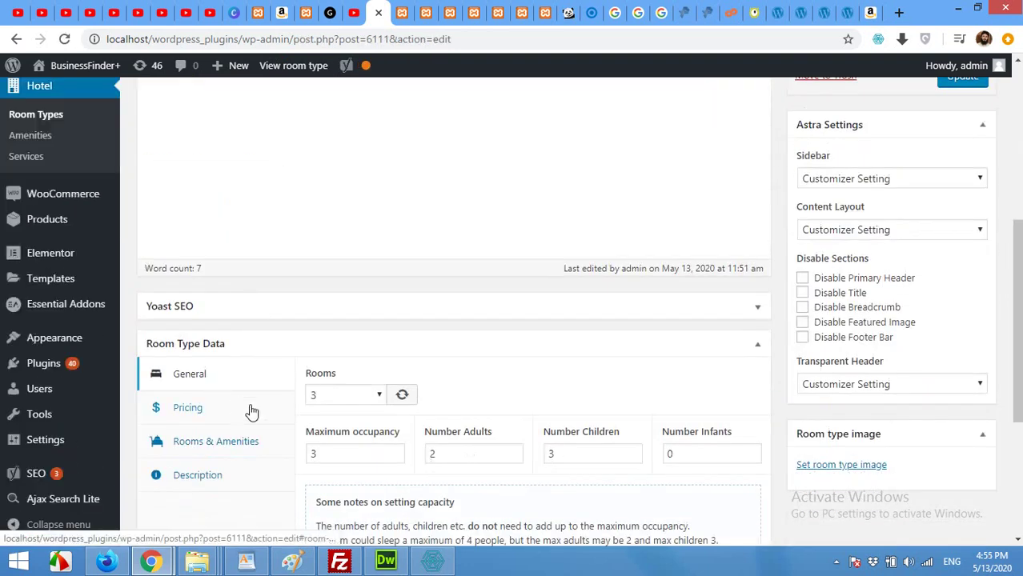
pyautogui.scroll(-2, 302, 330)
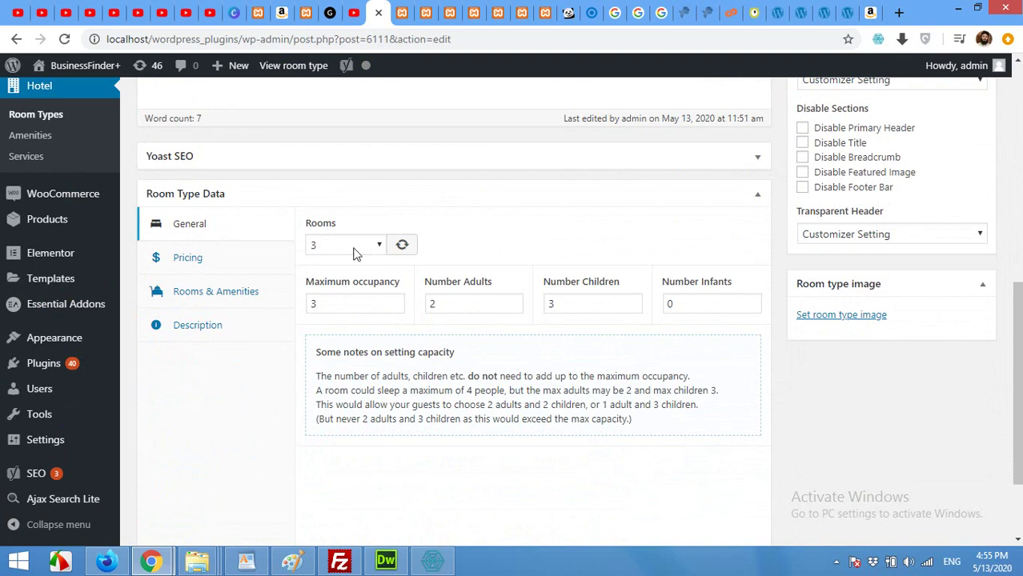
pyautogui.click(404, 247)
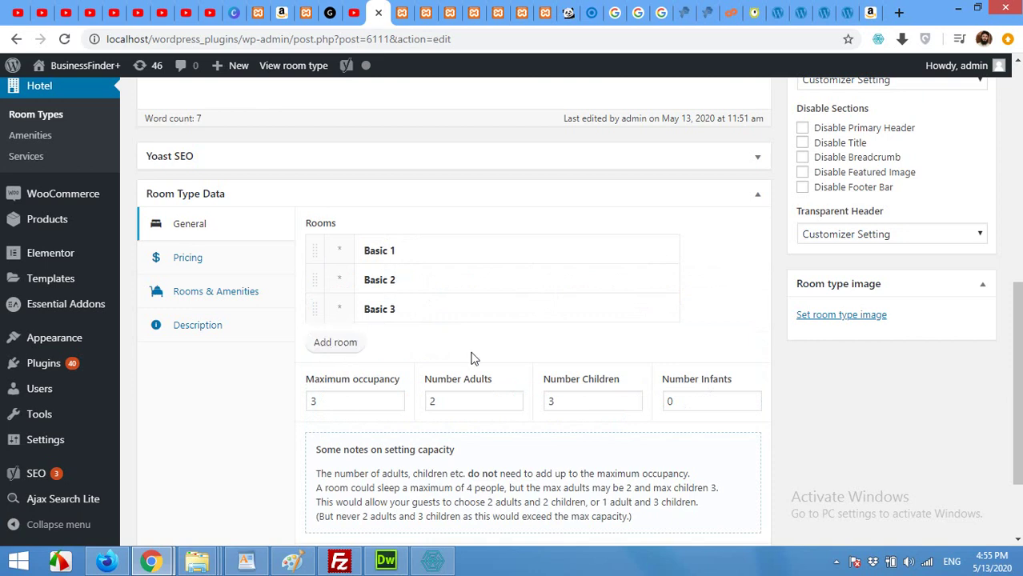
pyautogui.scroll(2, 769, 364)
pyautogui.scroll(2, 772, 368)
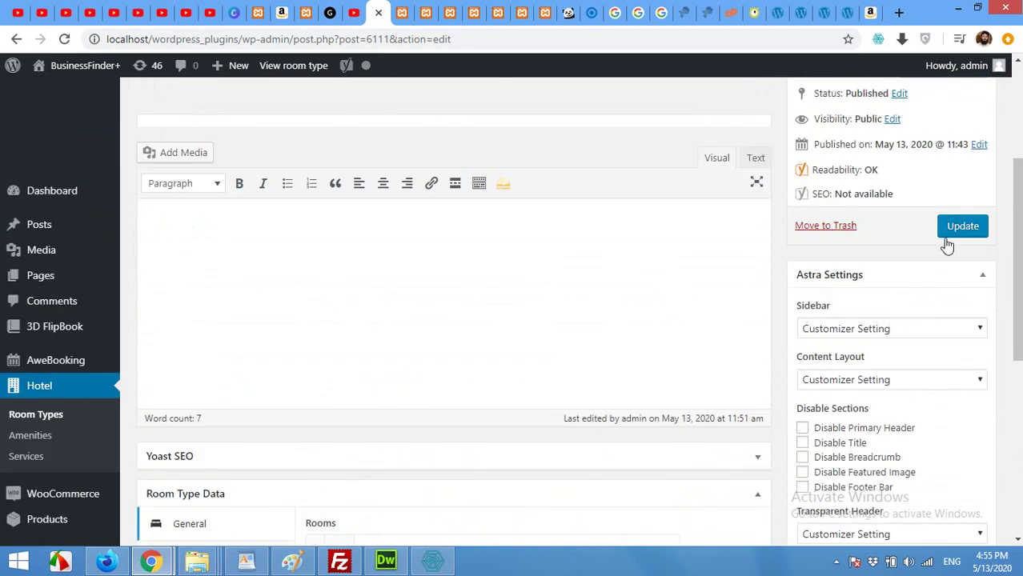
pyautogui.click(959, 228)
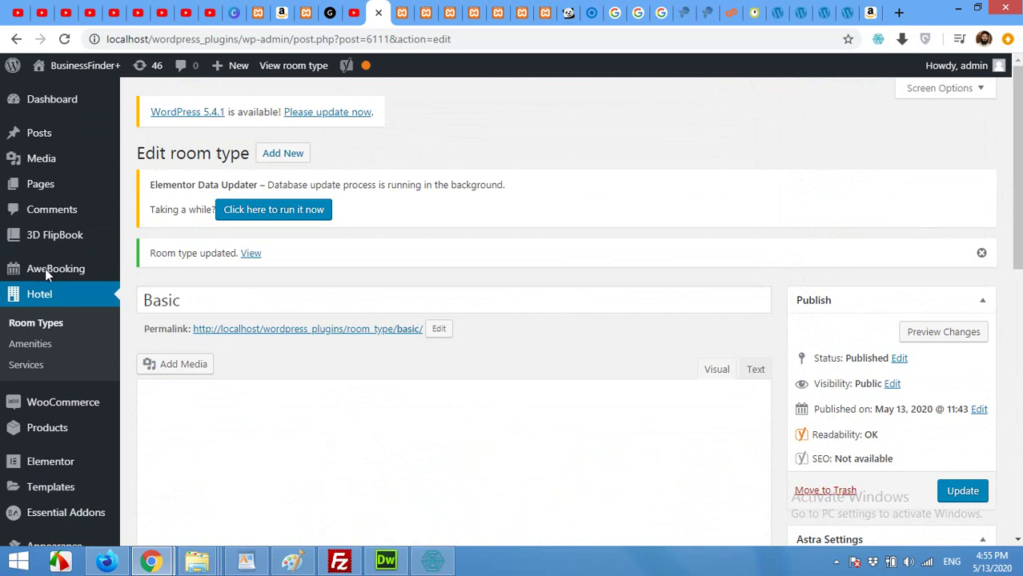
# Scroll the hotel page preview in Elementor down and back up to view the beach hero
pyautogui.moveTo(45, 268)
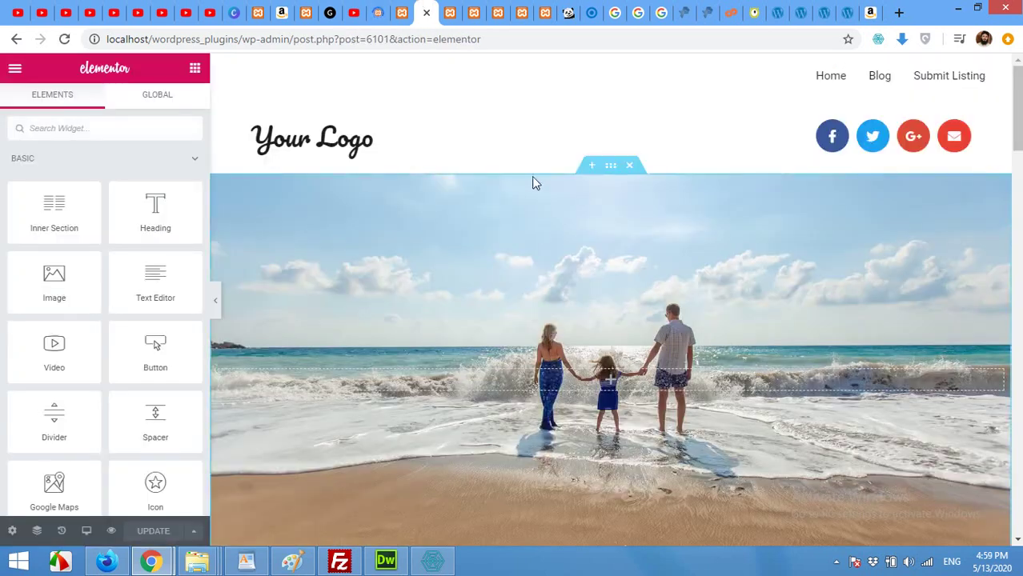
pyautogui.scroll(-2, 694, 268)
pyautogui.scroll(2, 640, 319)
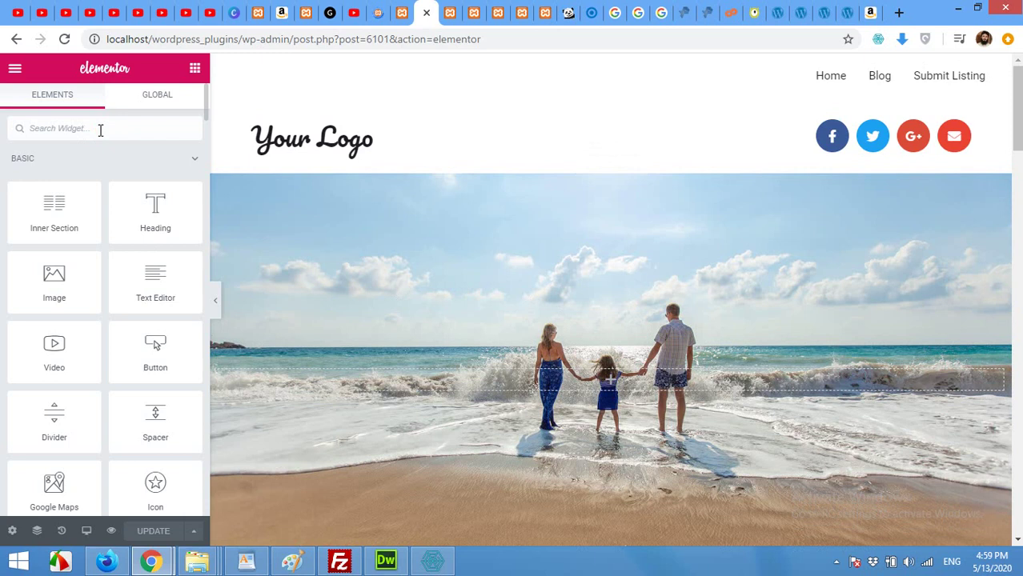
# Search widgets for 'awe' and drop the AweBooking: Check Availability form onto the beach hero
pyautogui.click(100, 129)
pyautogui.write('awe')
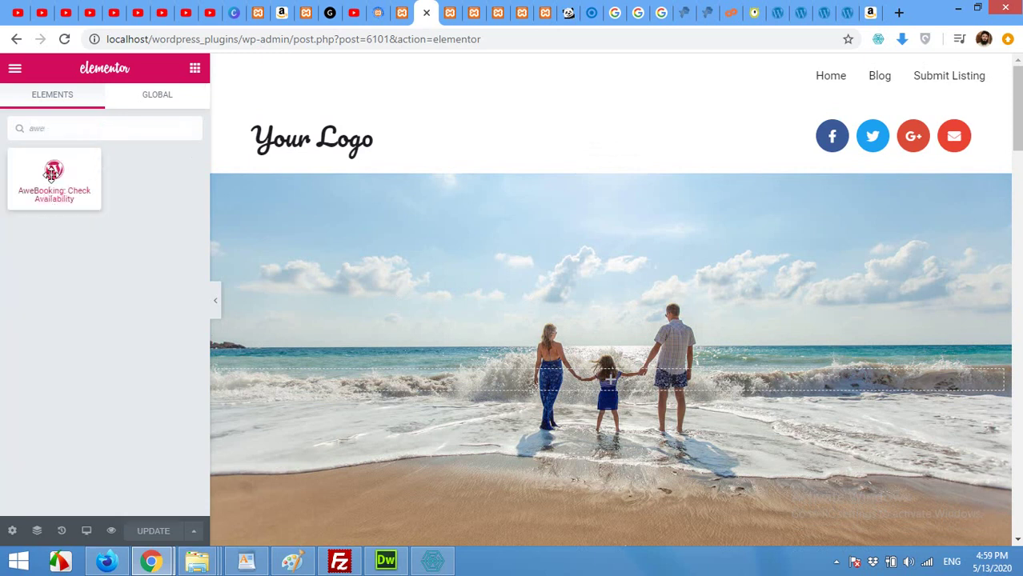
pyautogui.moveTo(52, 174); pyautogui.dragTo(609, 383)
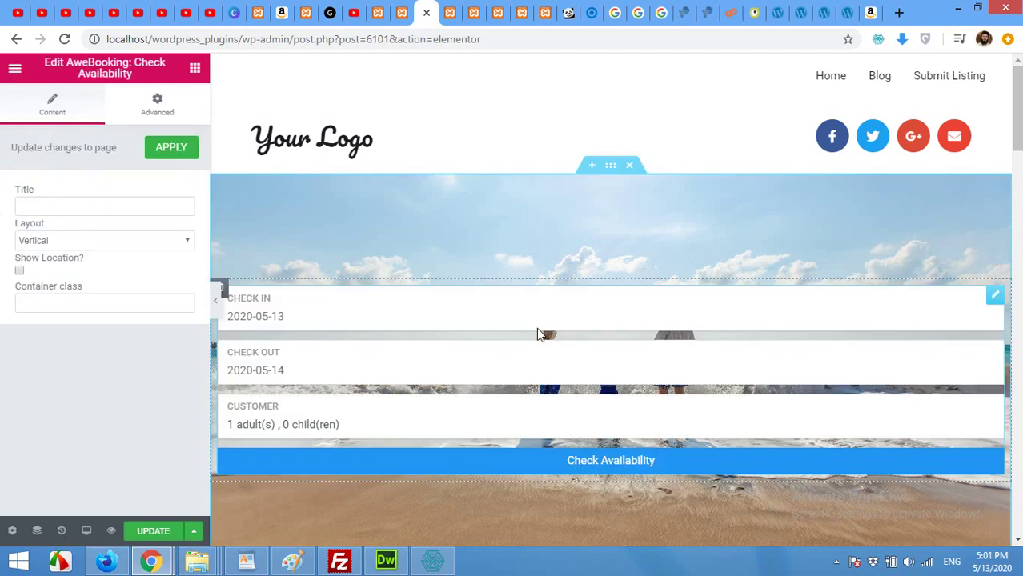
# Duplicate the hero column, move the booking form right, resize the split, and delete the extra form
pyautogui.moveTo(209, 368); pyautogui.dragTo(250, 368)
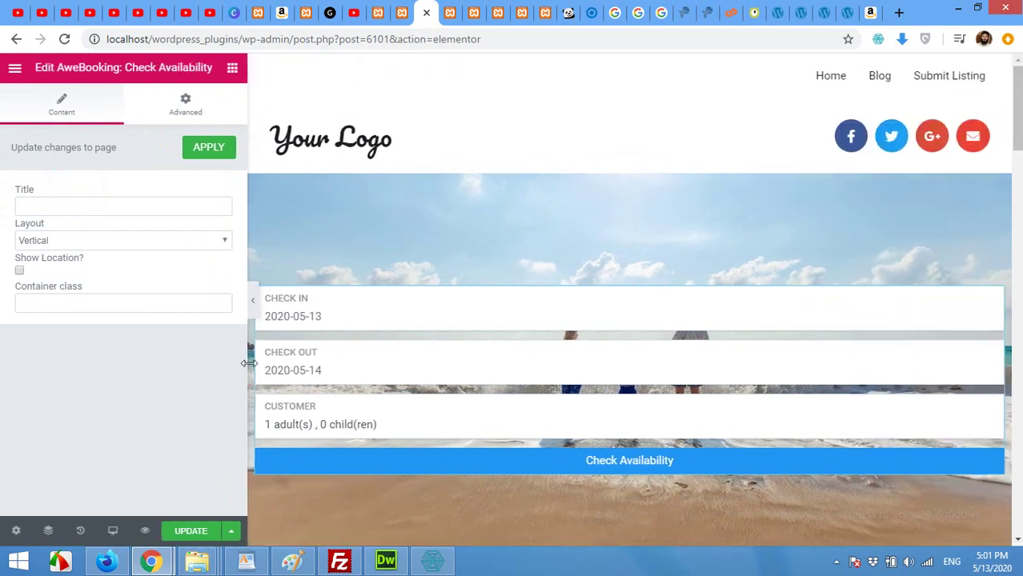
pyautogui.rightClick(263, 294)
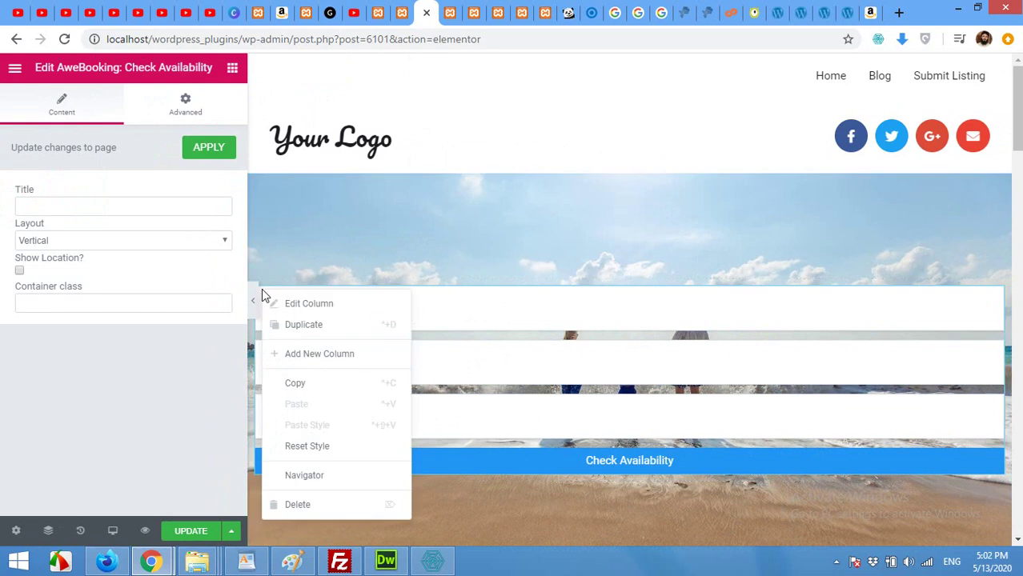
pyautogui.click(298, 327)
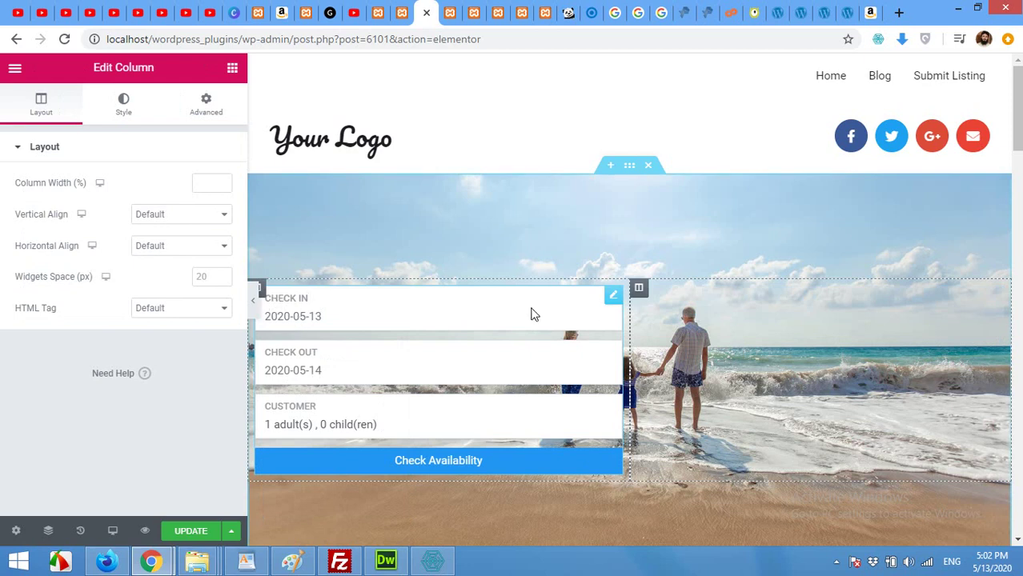
pyautogui.moveTo(611, 301); pyautogui.dragTo(743, 362)
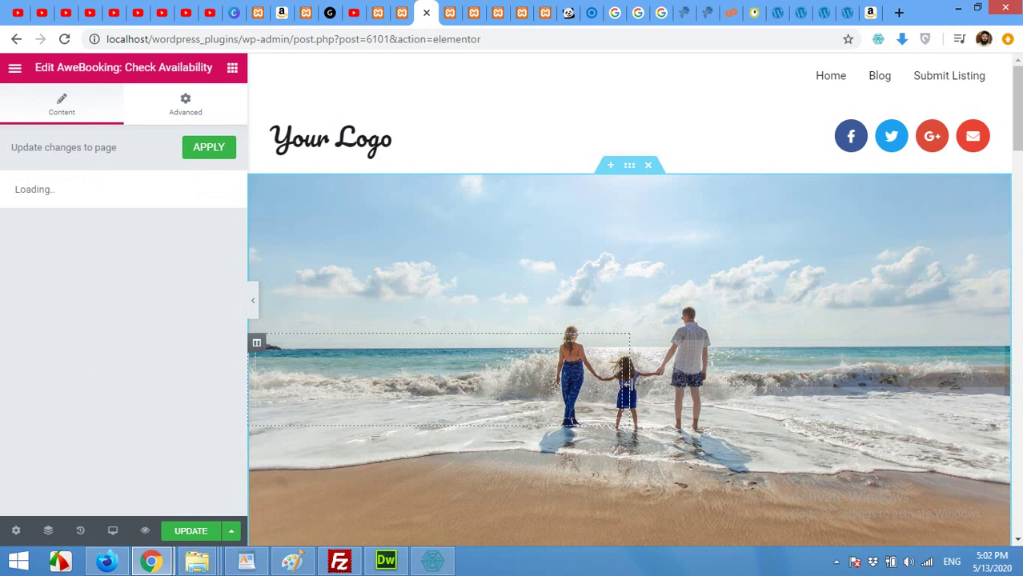
pyautogui.moveTo(630, 383); pyautogui.dragTo(710, 387)
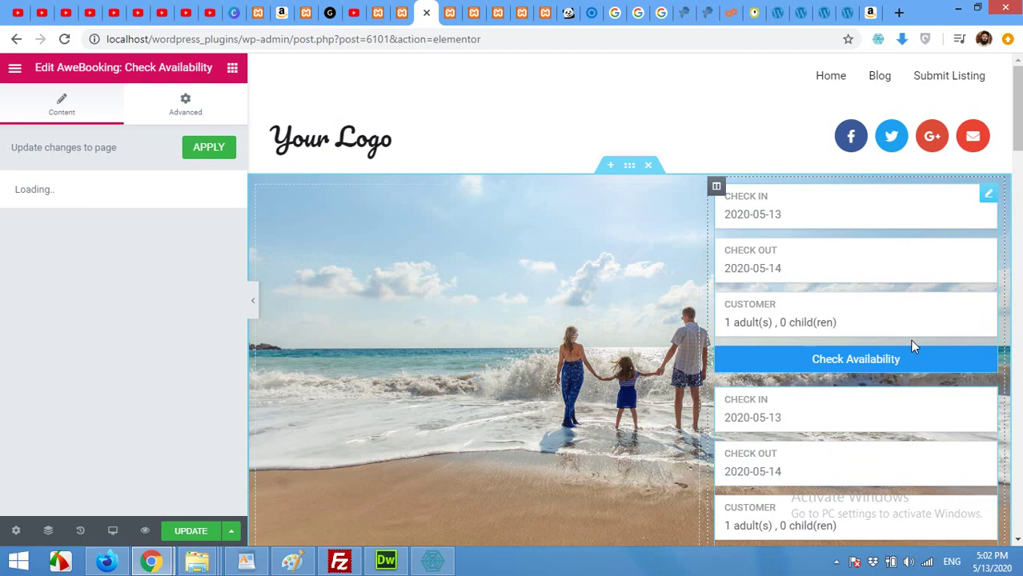
pyautogui.rightClick(986, 198)
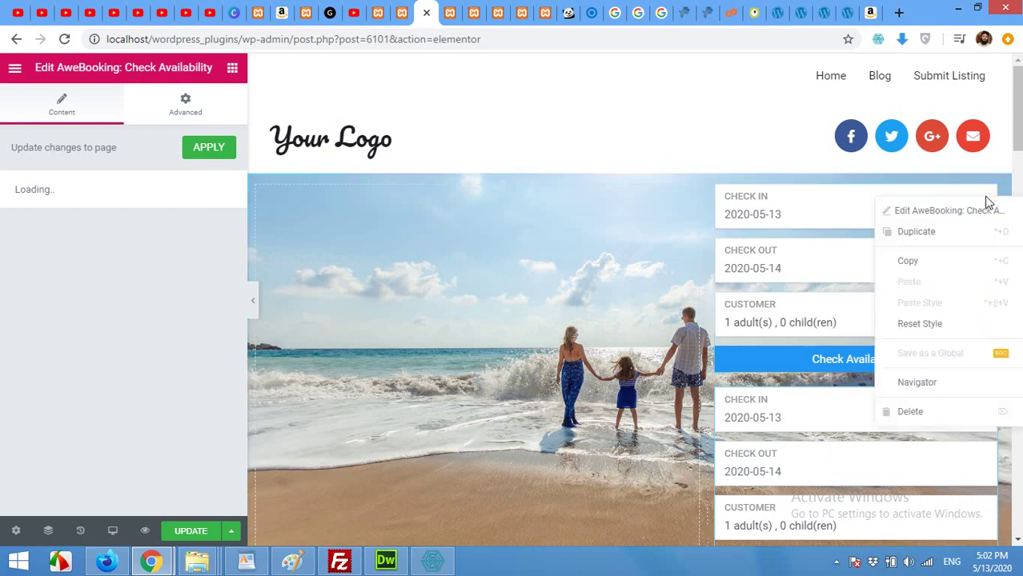
pyautogui.click(921, 412)
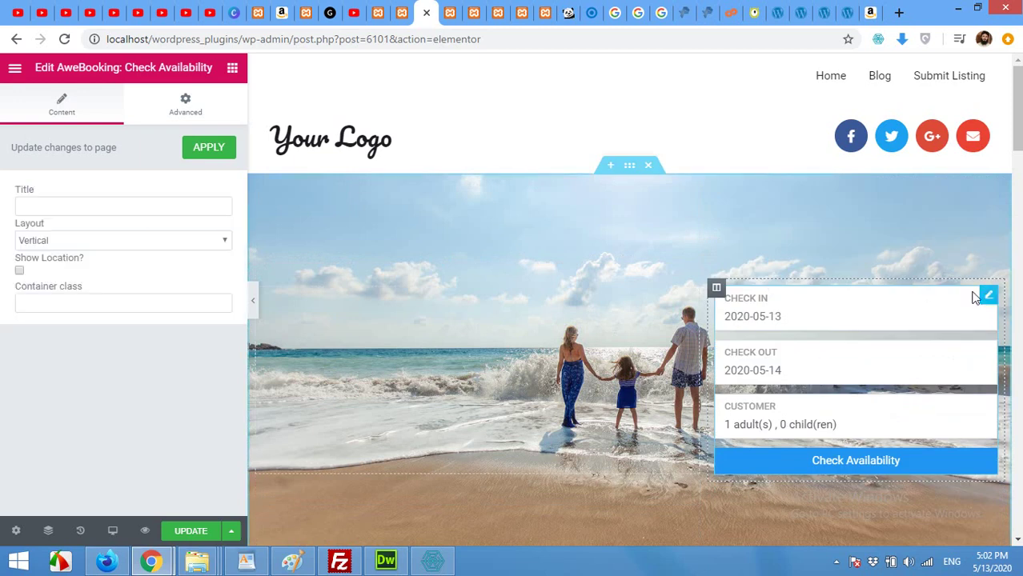
# Title the booking form 'Room Booking' and update the page
pyautogui.click(206, 205)
pyautogui.write('C')
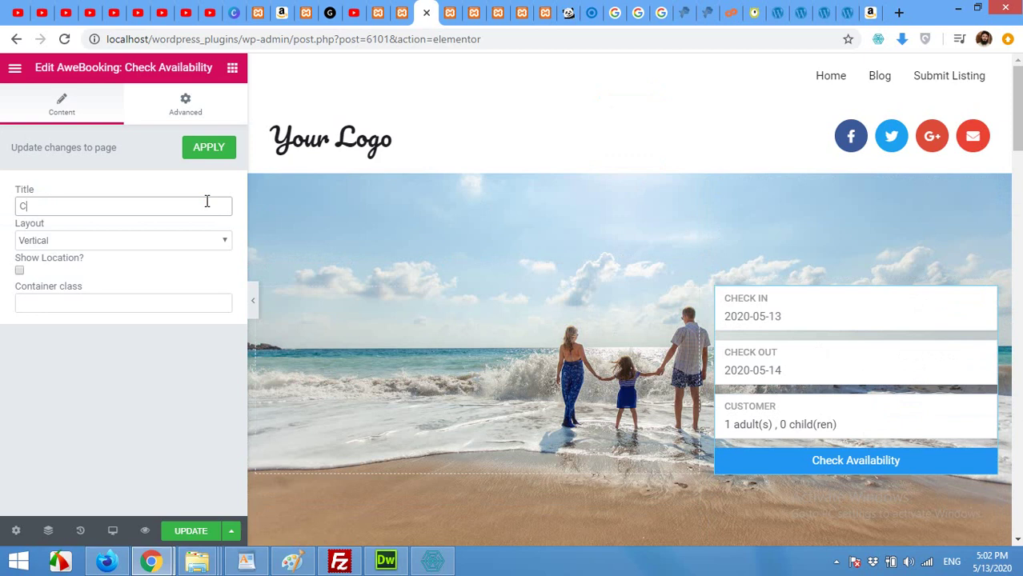
pyautogui.write('heck ')
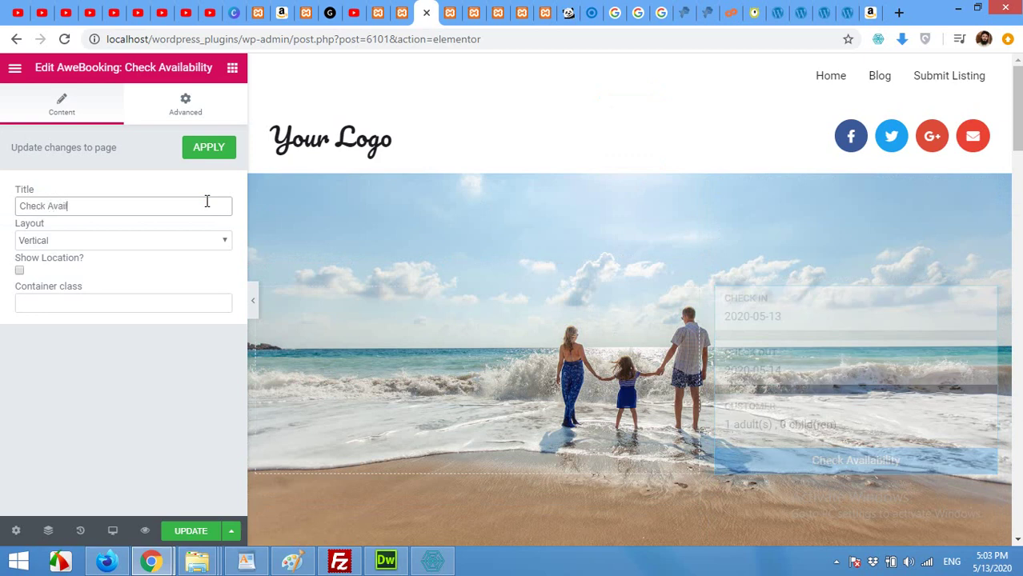
pyautogui.write('Avai')
pyautogui.press('BackSpace')
pyautogui.press('BackSpace')
pyautogui.press('BackSpace')
pyautogui.press('BackSpace')
pyautogui.press('BackSpace')
pyautogui.press('BackSpace')
pyautogui.press('BackSpace')
pyautogui.press('BackSpace')
pyautogui.press('BackSpace')
pyautogui.press('BackSpace')
pyautogui.write('Booking')
pyautogui.press('BackSpace')
pyautogui.press('BackSpace')
pyautogui.press('BackSpace')
pyautogui.press('BackSpace')
pyautogui.press('BackSpace')
pyautogui.write('ooking')
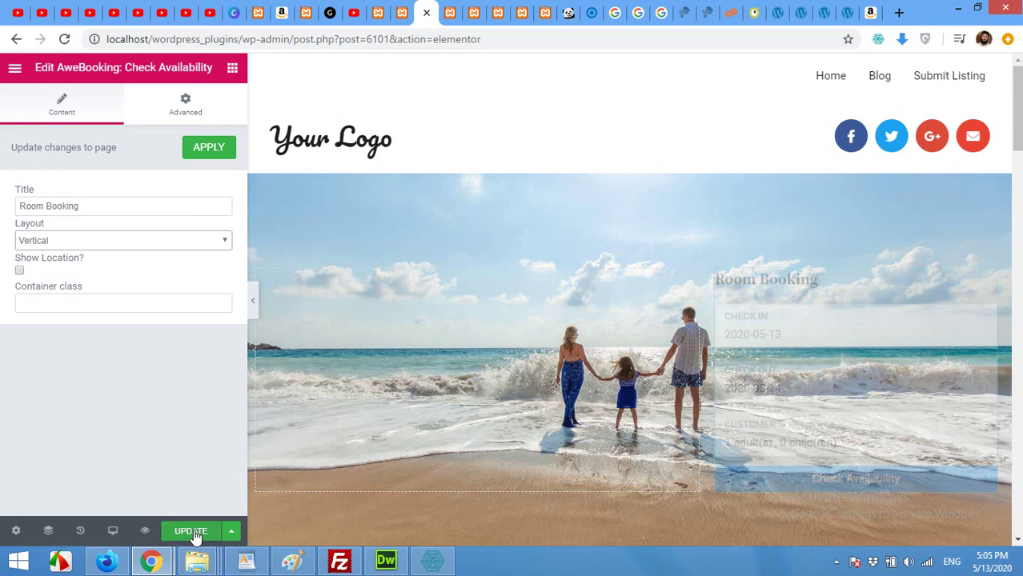
pyautogui.click(194, 534)
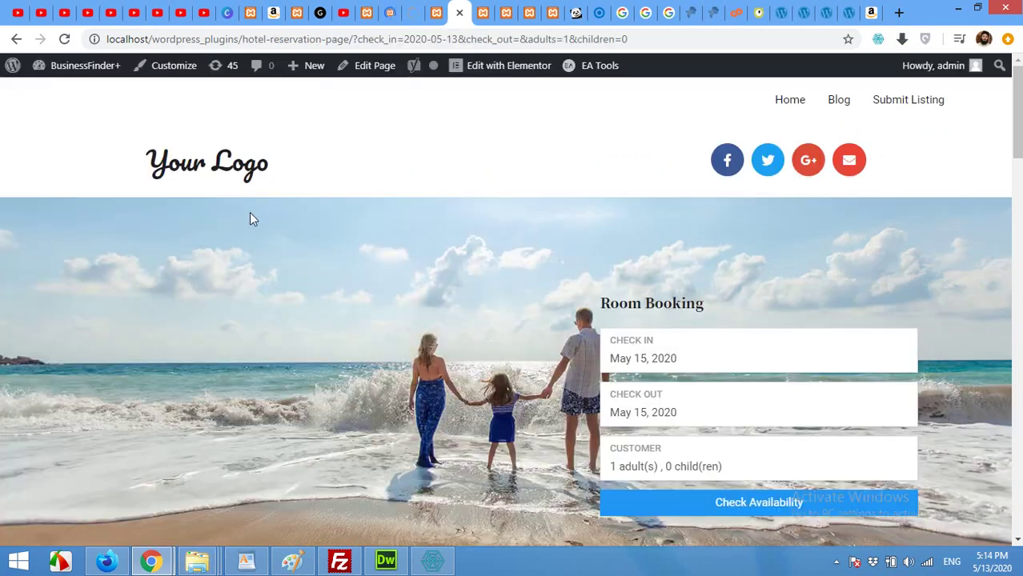
# On the live Room Booking form, choose May 13 check-in and May 15 check-out, then check availability
pyautogui.scroll(-1, 352, 272)
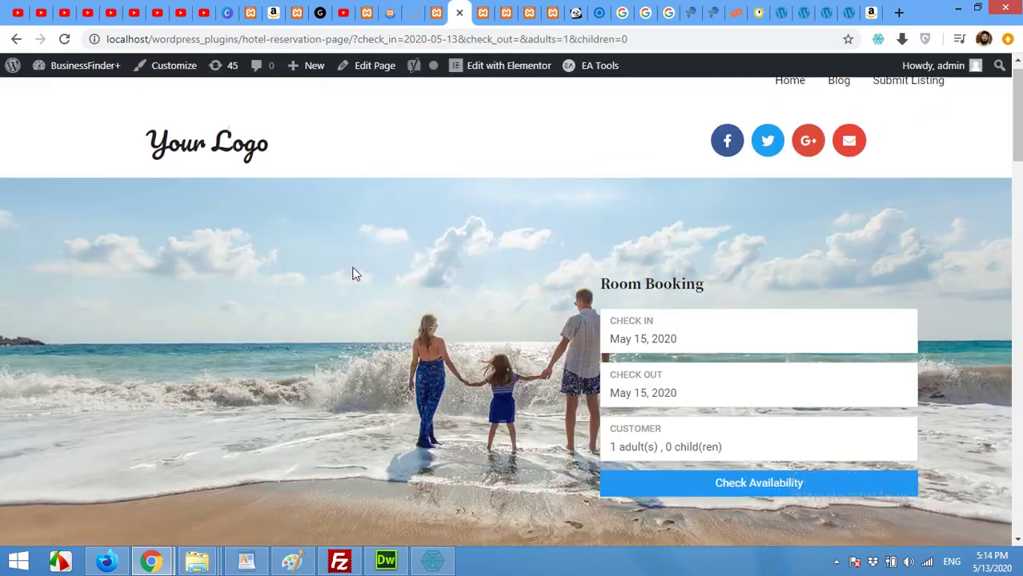
pyautogui.click(653, 289)
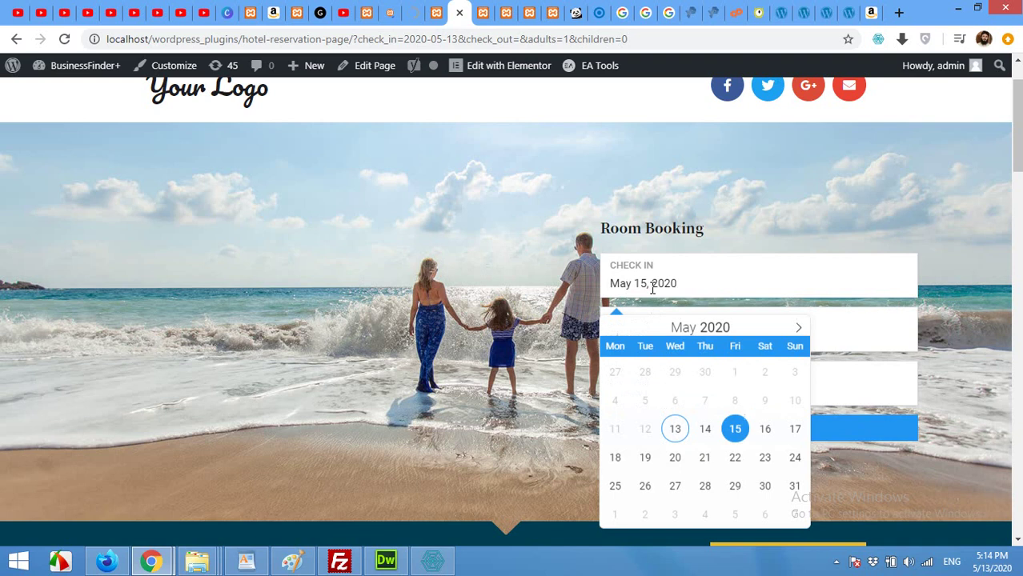
pyautogui.click(670, 428)
pyautogui.click(645, 341)
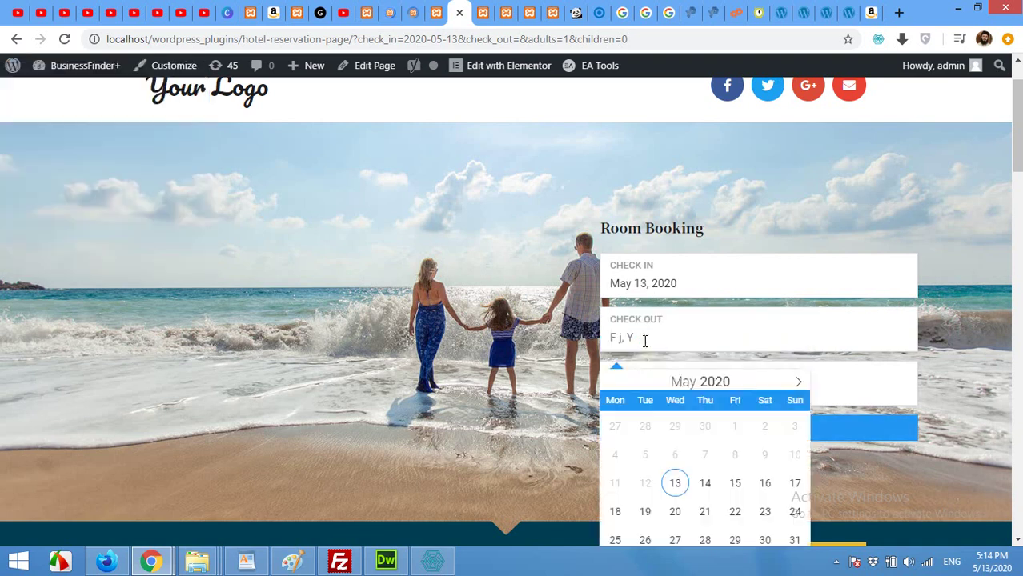
pyautogui.click(735, 484)
pyautogui.click(736, 483)
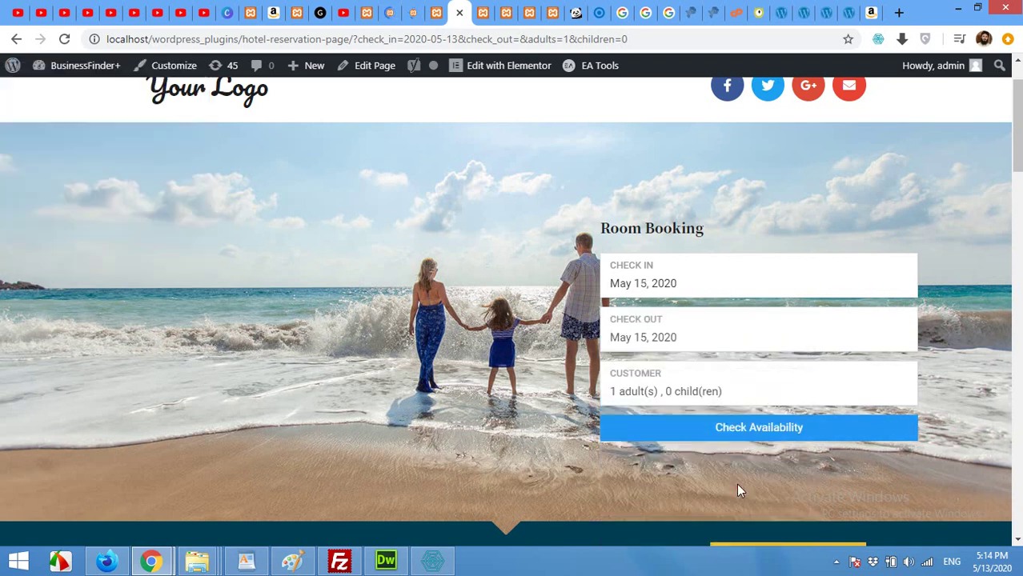
pyautogui.click(671, 284)
pyautogui.click(675, 429)
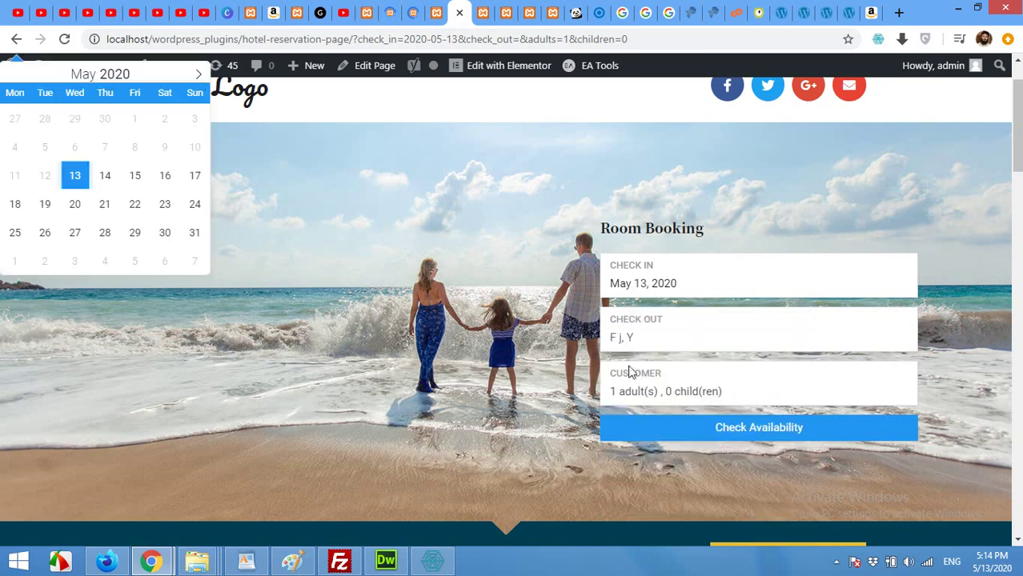
pyautogui.click(653, 331)
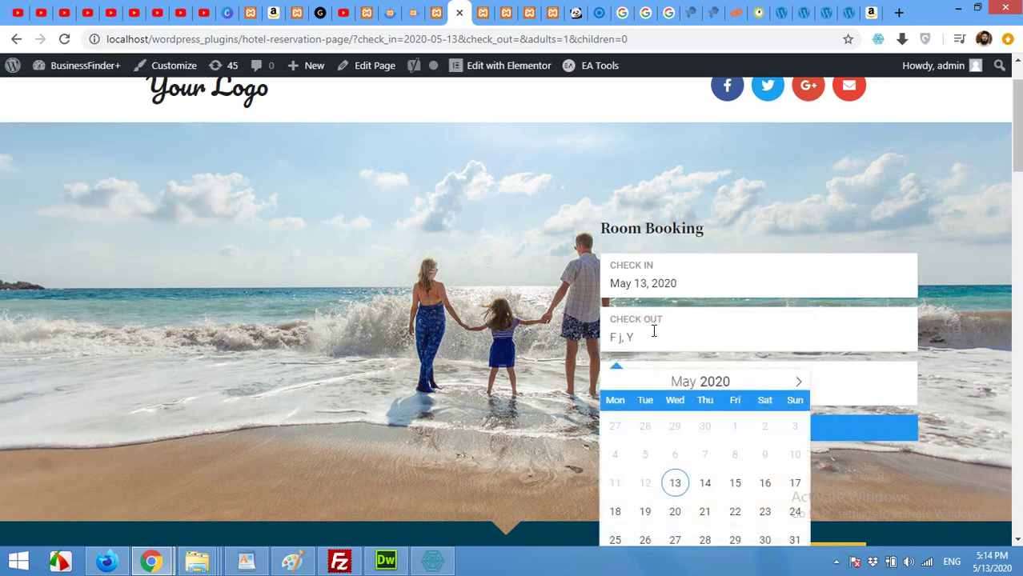
pyautogui.click(735, 485)
pyautogui.click(733, 485)
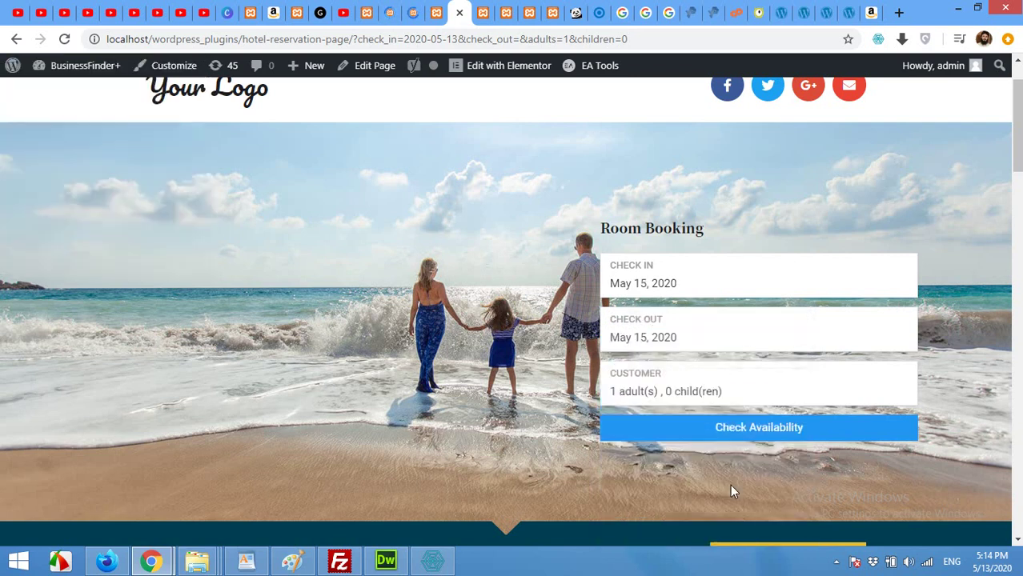
pyautogui.click(723, 428)
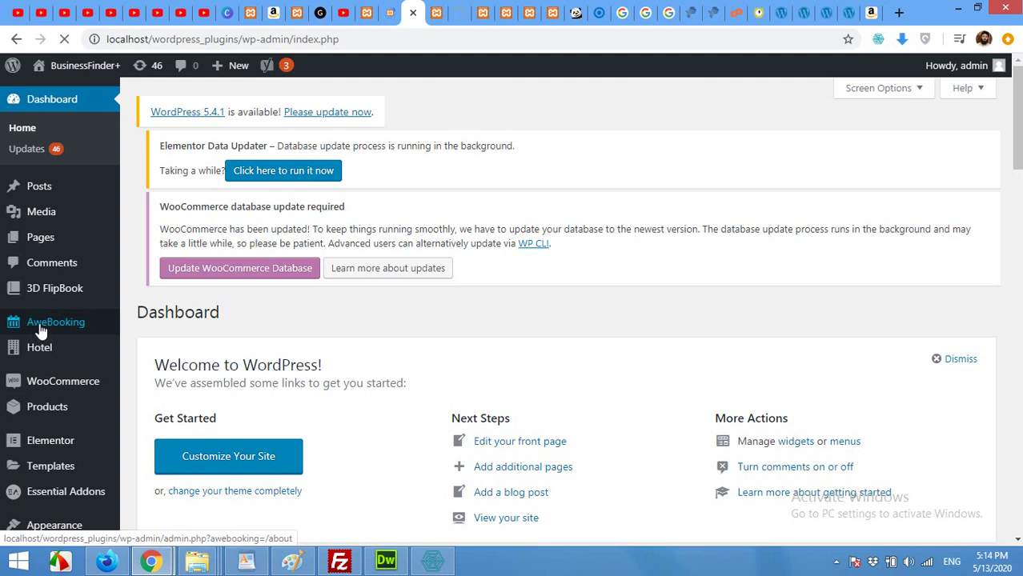
# Inspect AweBooking Settings' Pages section, which has no Availability Results or Checkout Page assigned
pyautogui.moveTo(40, 328)
pyautogui.click(148, 410)
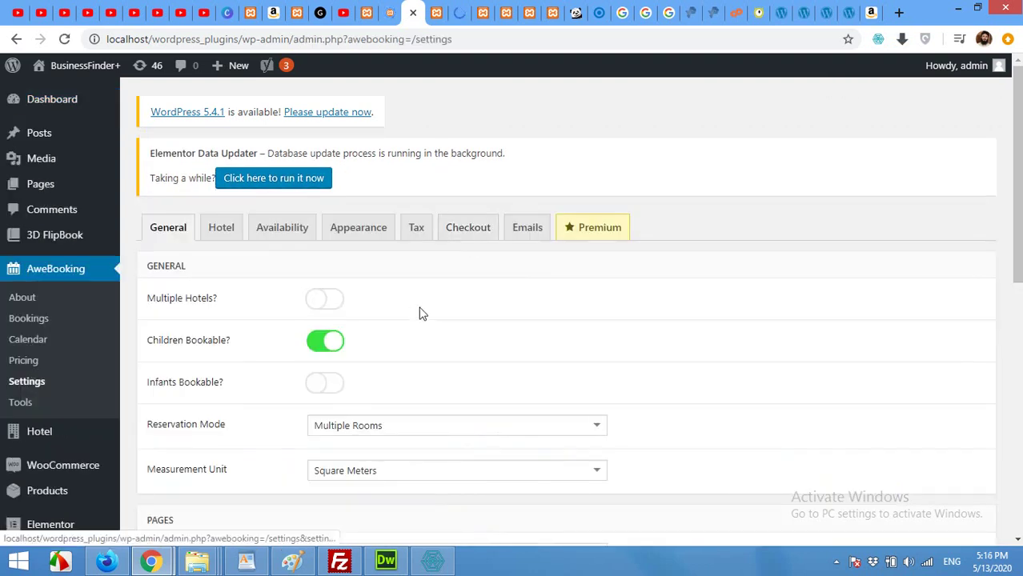
pyautogui.scroll(-3, 419, 306)
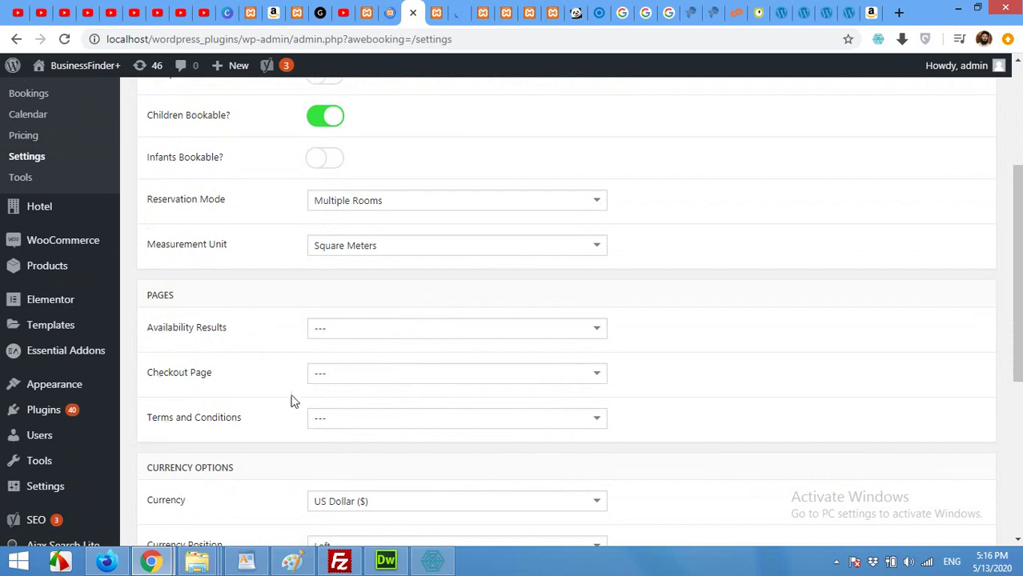
# Return to the admin Dashboard tab and go to the site's Pages
pyautogui.click(385, 11)
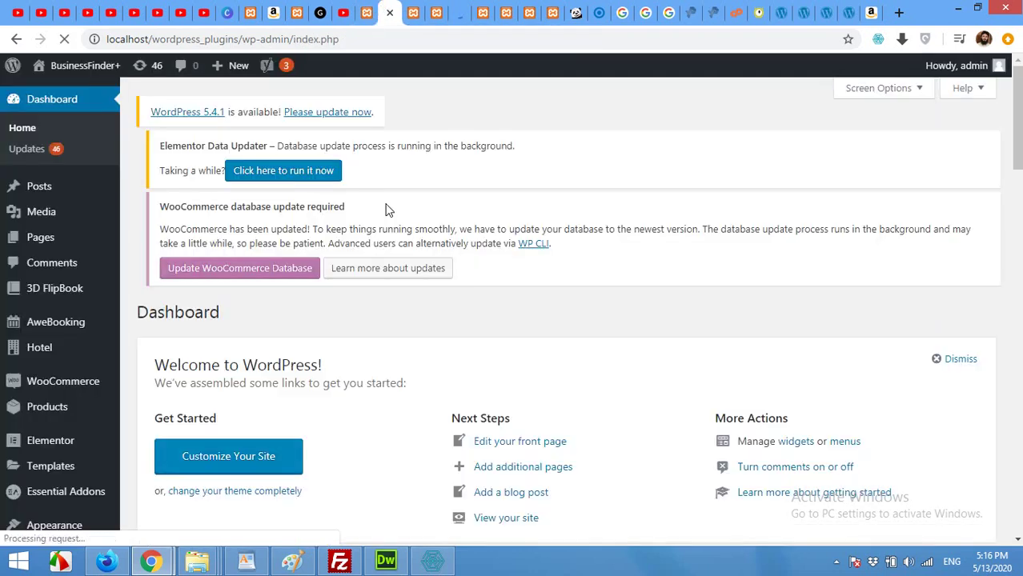
pyautogui.click(47, 243)
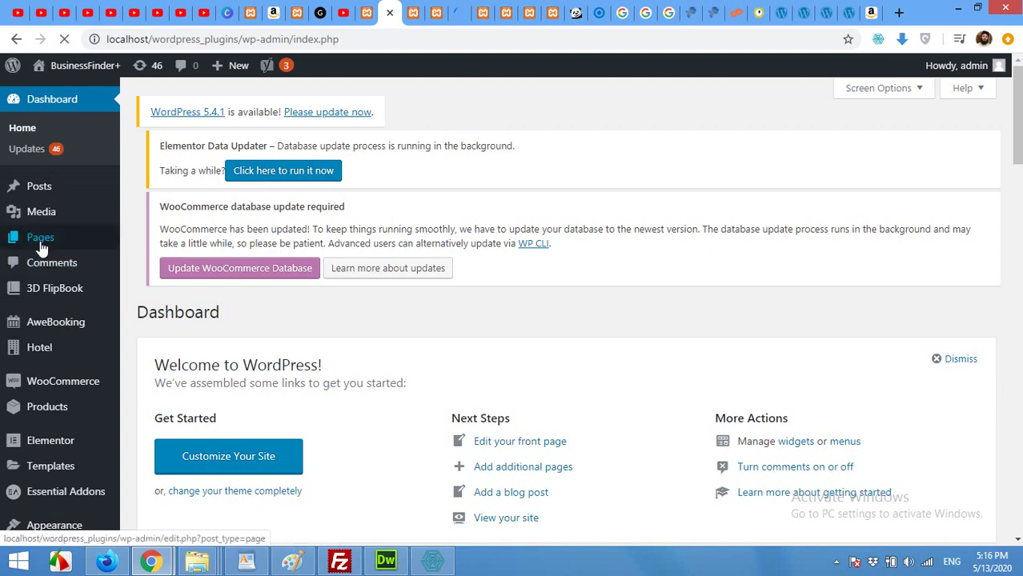
pyautogui.moveTo(40, 245)
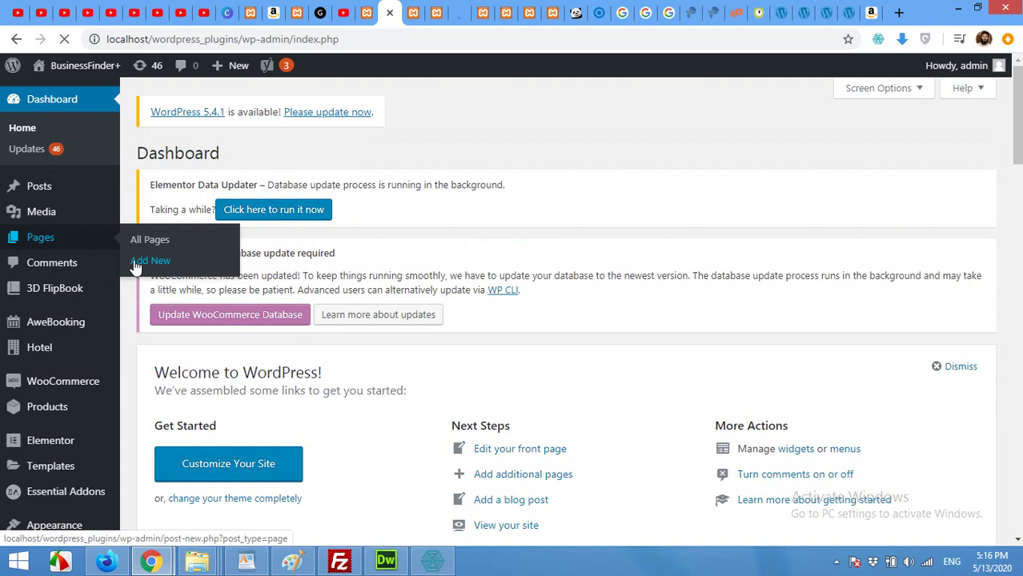
# Publish a new page titled 'Check Availability'
pyautogui.click(135, 266)
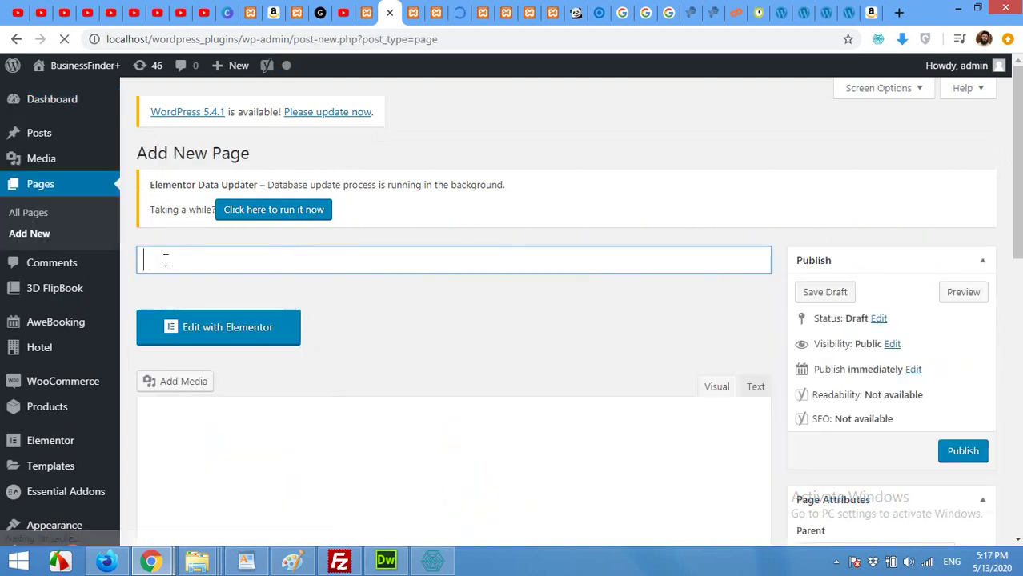
pyautogui.write('Check Avail')
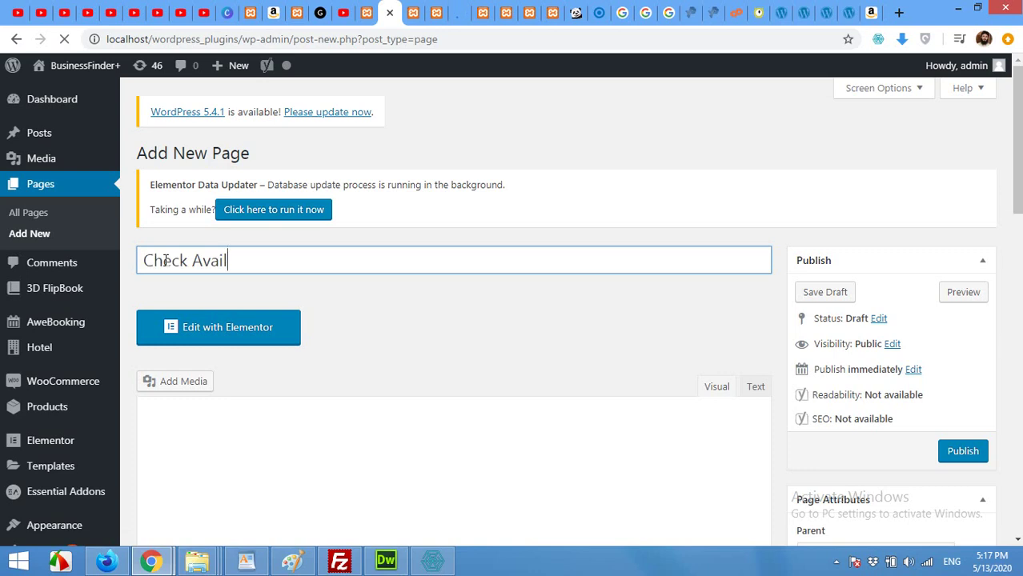
pyautogui.write('ability')
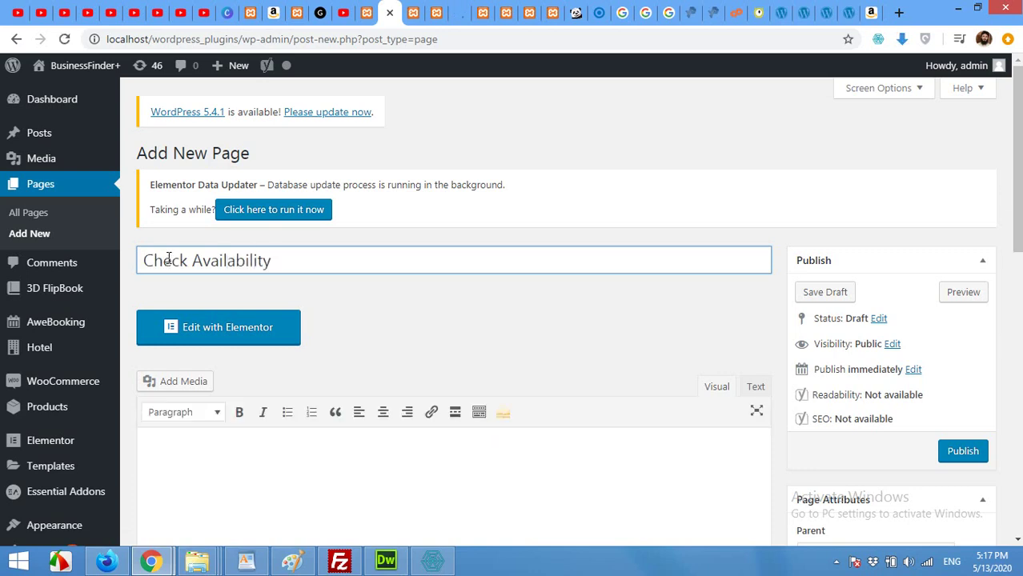
pyautogui.click(956, 452)
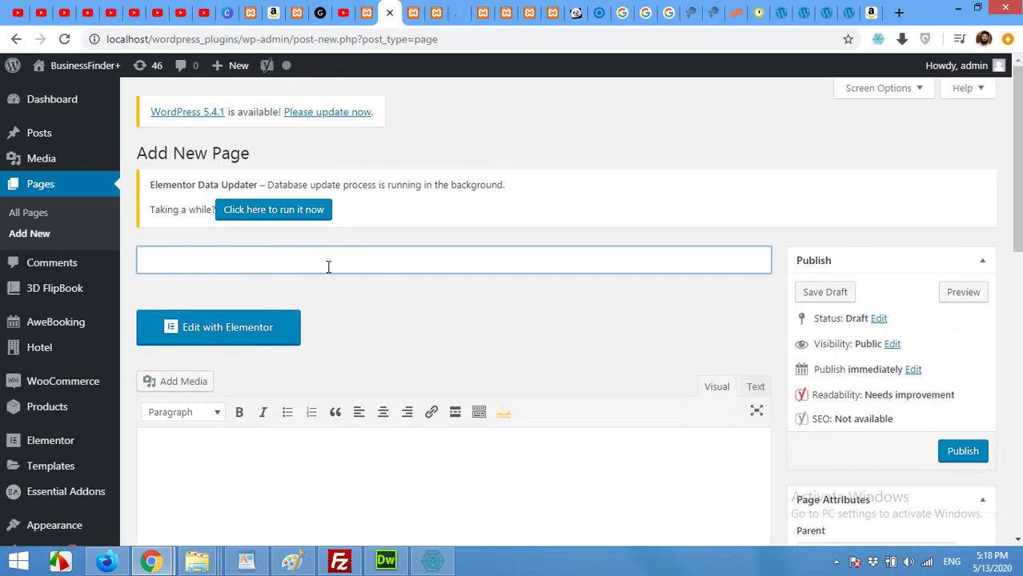
# Publish another new page titled 'Reservation Checkou' for the checkout
pyautogui.write('Reservation Checkou')
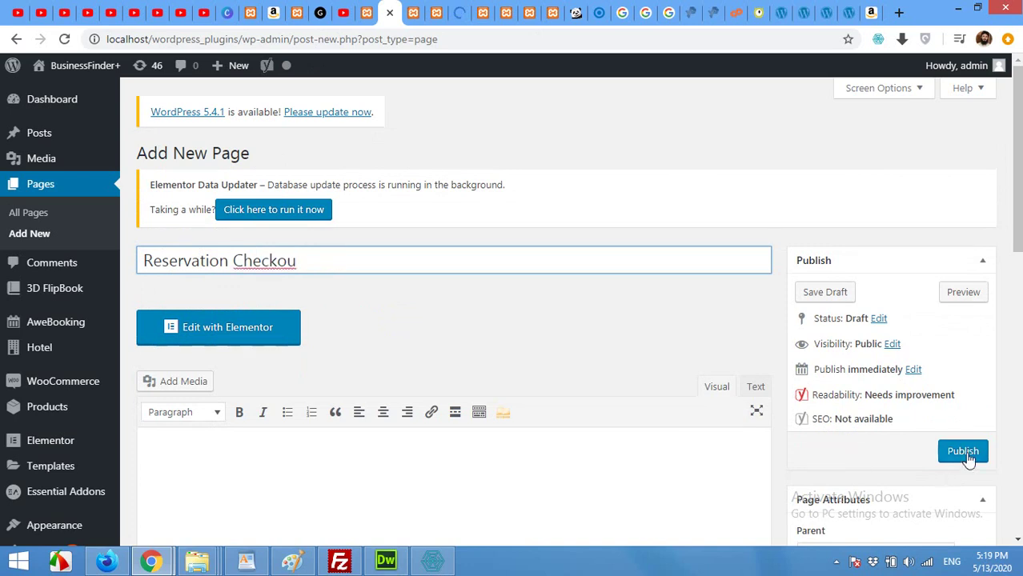
pyautogui.click(965, 452)
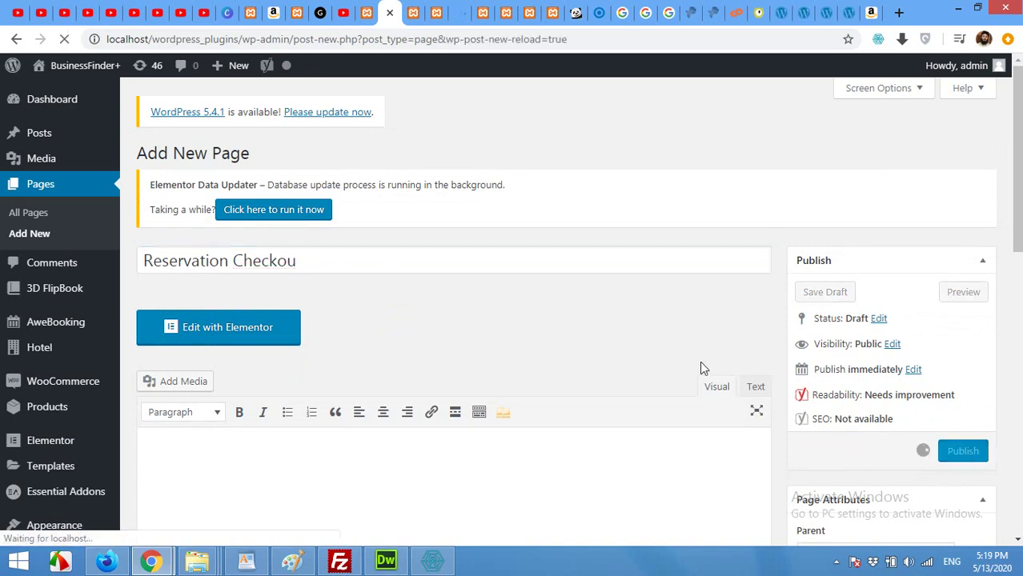
pyautogui.click(359, 9)
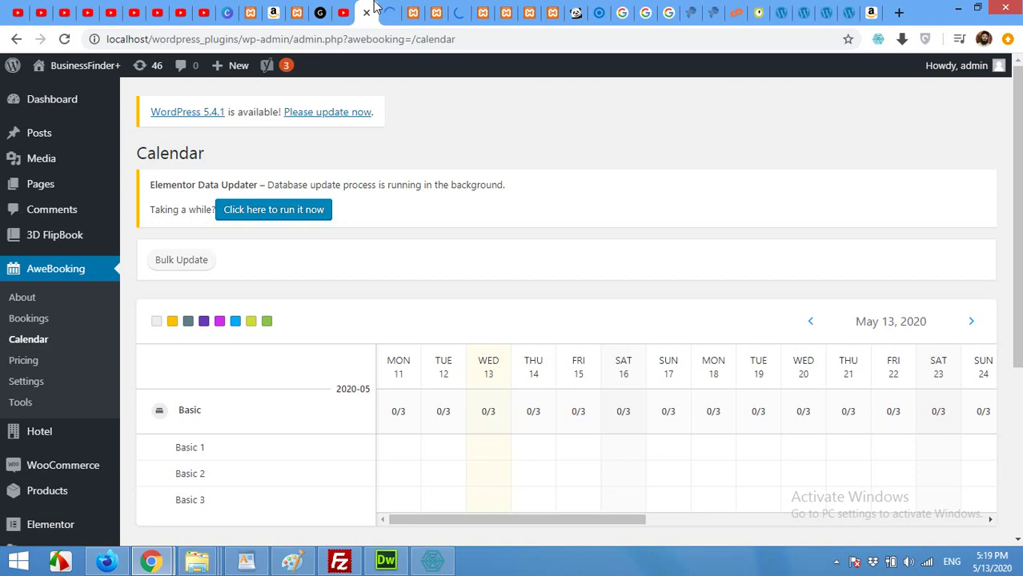
# Reload AweBooking Settings and set Availability Results to the Check Availability page
pyautogui.click(411, 10)
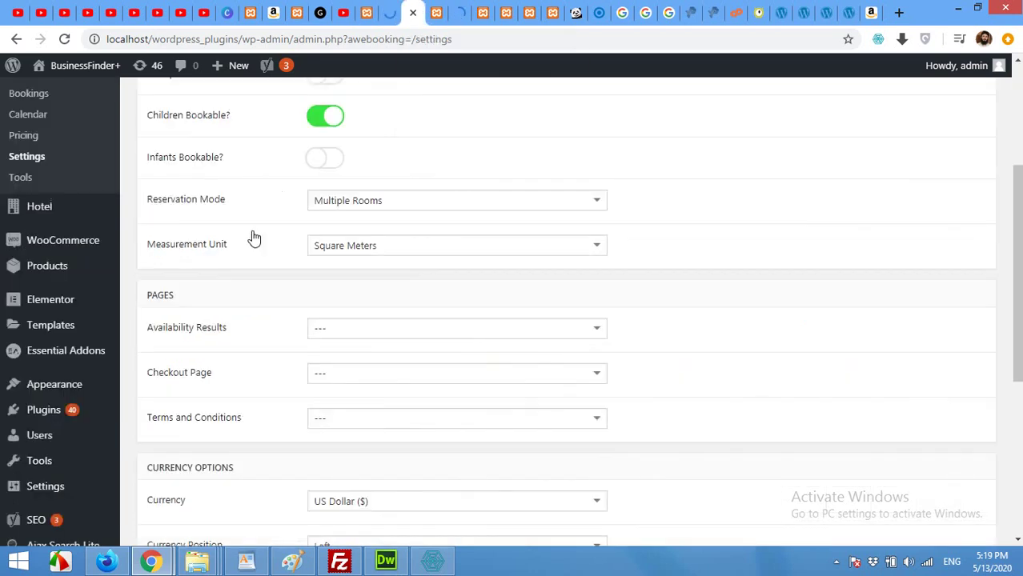
pyautogui.scroll(-1, 232, 293)
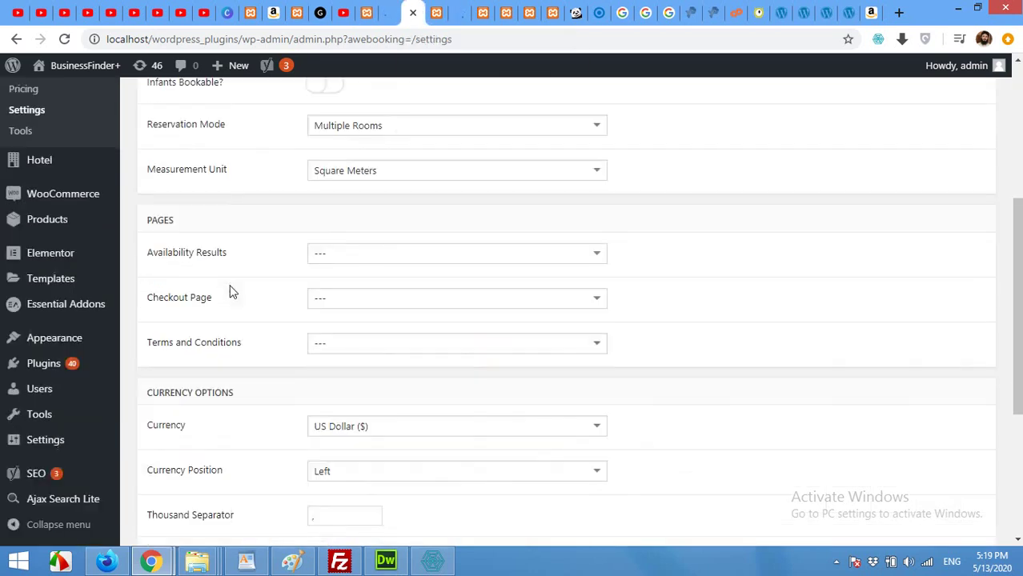
pyautogui.click(64, 39)
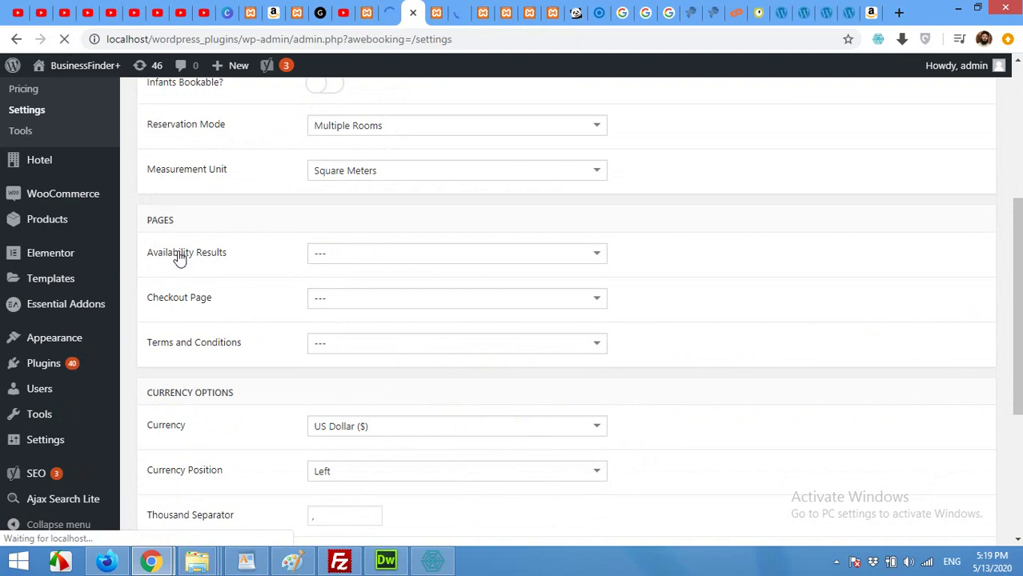
pyautogui.click(335, 262)
pyautogui.scroll(-2, 354, 323)
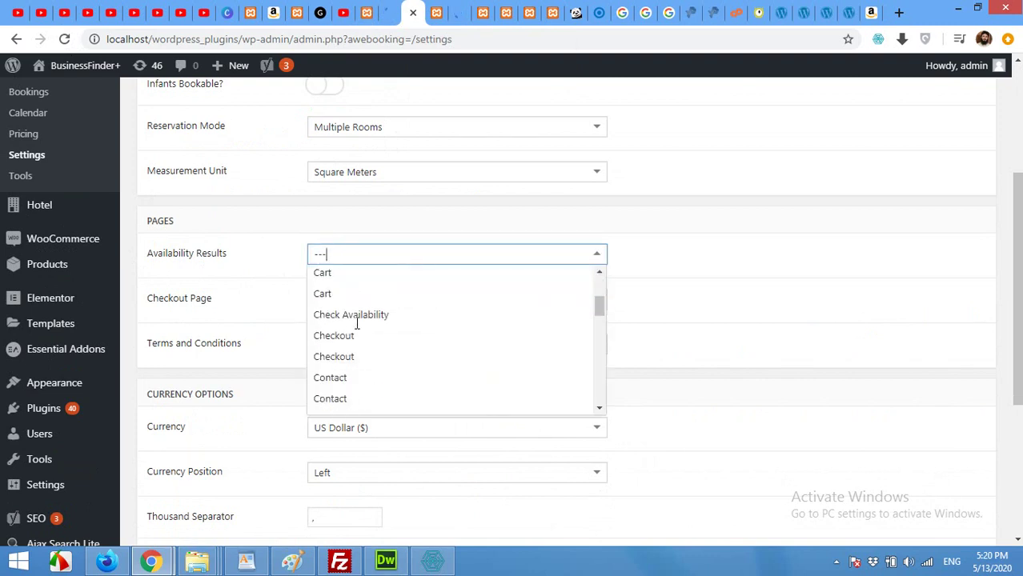
pyautogui.click(356, 315)
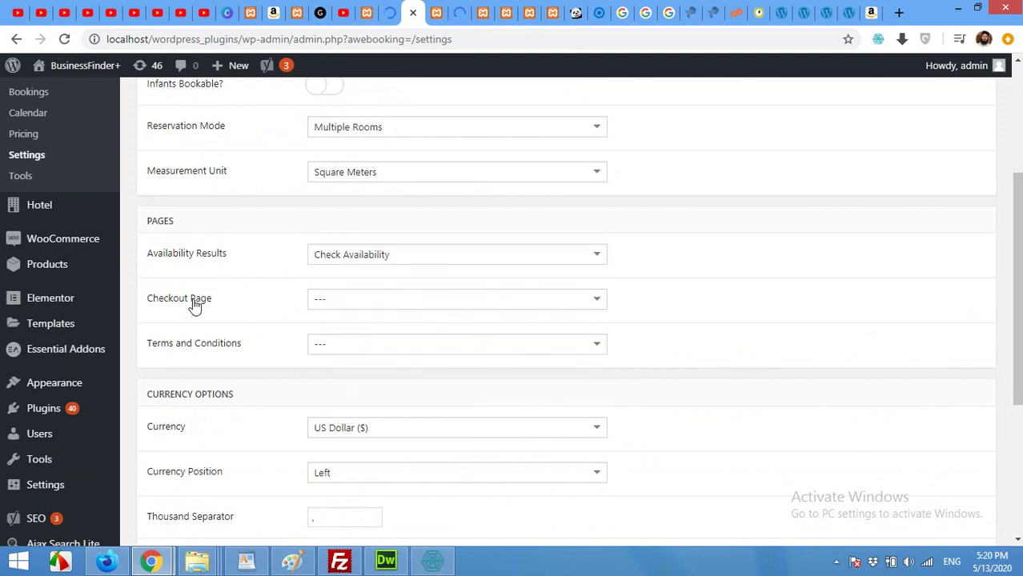
# Set Checkout Page to Reservation Checkou and save the AweBooking settings
pyautogui.click(369, 306)
pyautogui.scroll(-2, 372, 360)
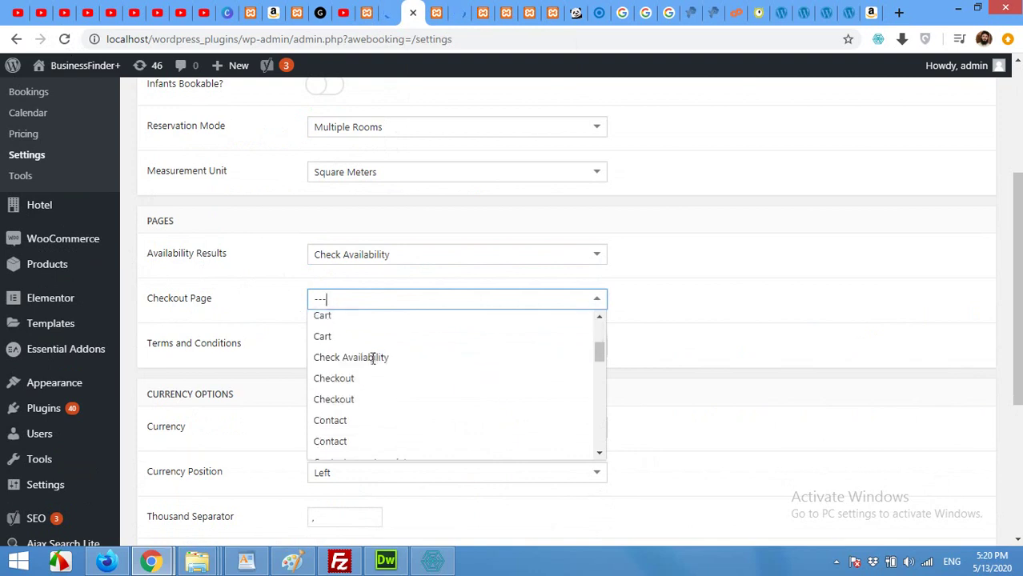
pyautogui.scroll(-2, 373, 360)
pyautogui.scroll(-3, 376, 407)
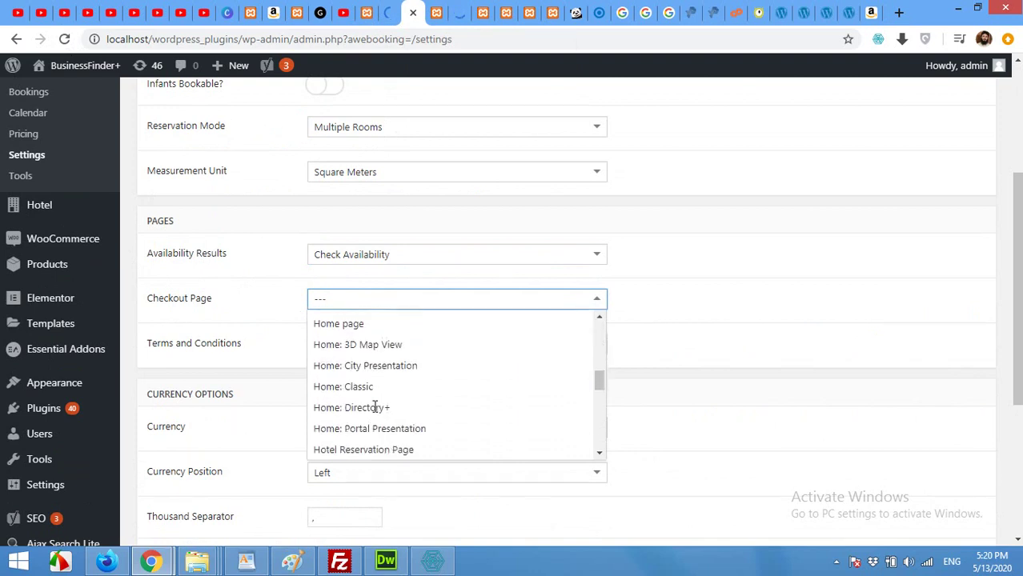
pyautogui.scroll(-3, 375, 407)
pyautogui.scroll(-2, 377, 411)
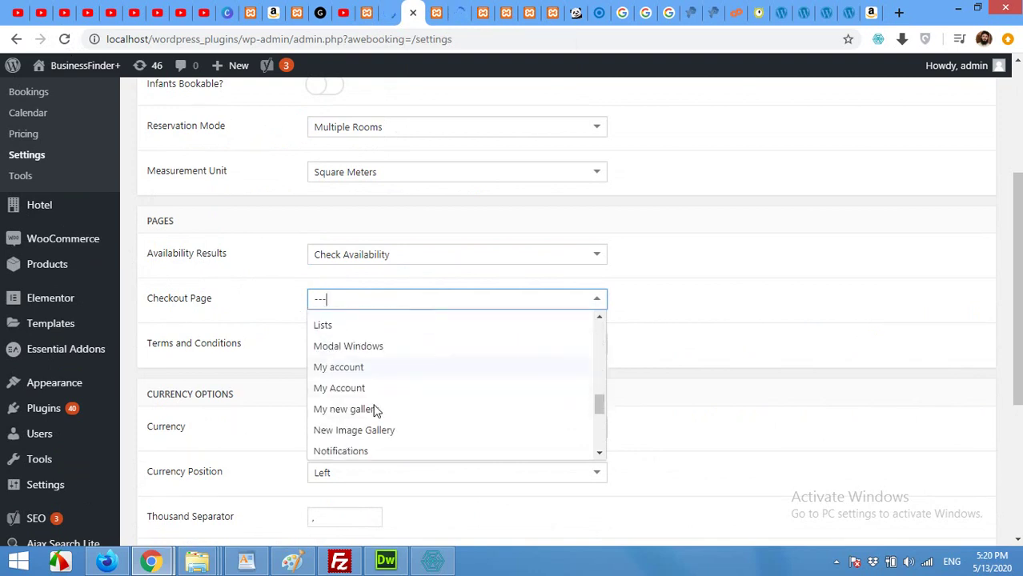
pyautogui.scroll(3, 376, 410)
pyautogui.scroll(-3, 376, 410)
pyautogui.scroll(-3, 375, 404)
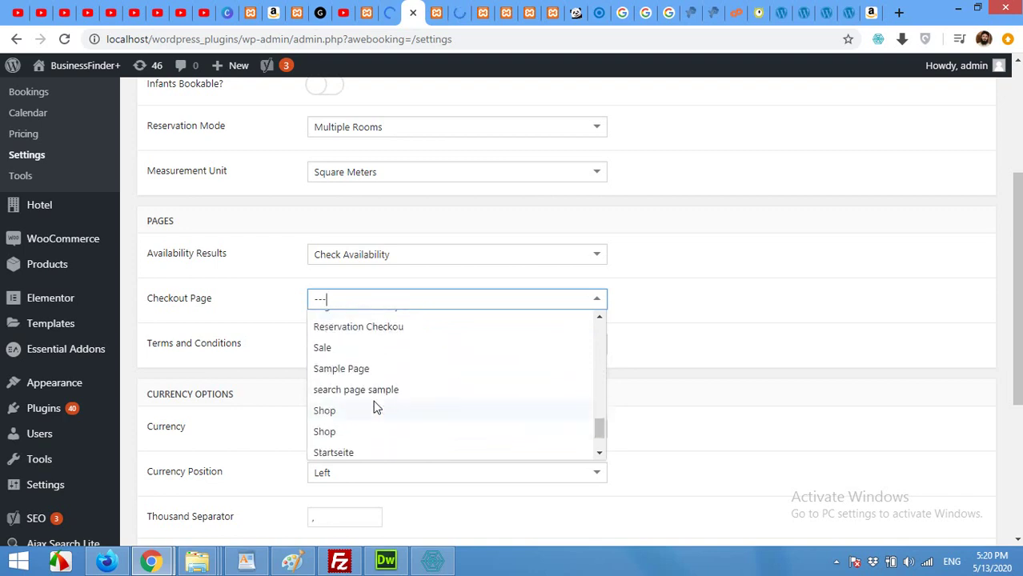
pyautogui.click(356, 328)
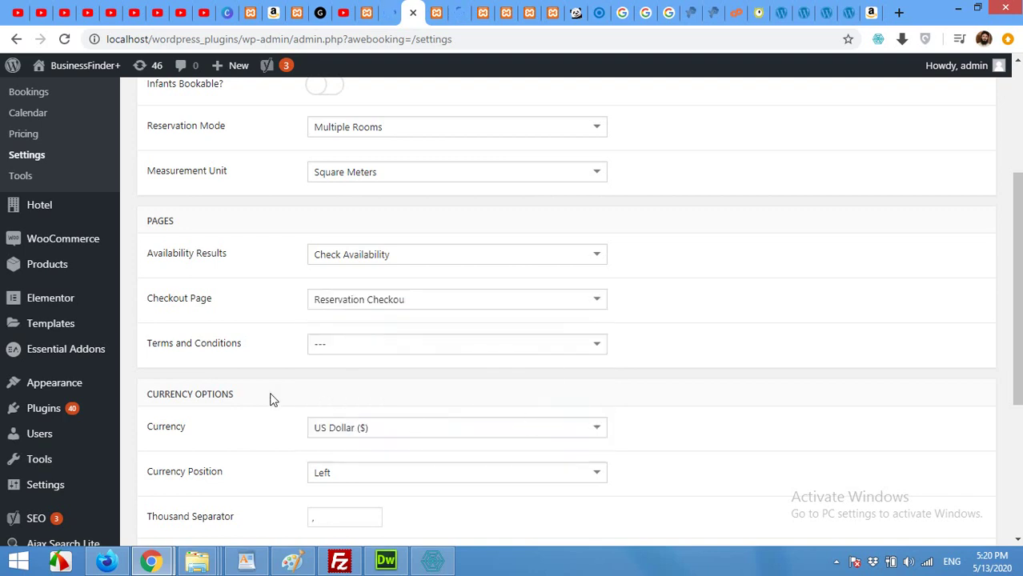
pyautogui.scroll(-4, 269, 399)
pyautogui.click(173, 472)
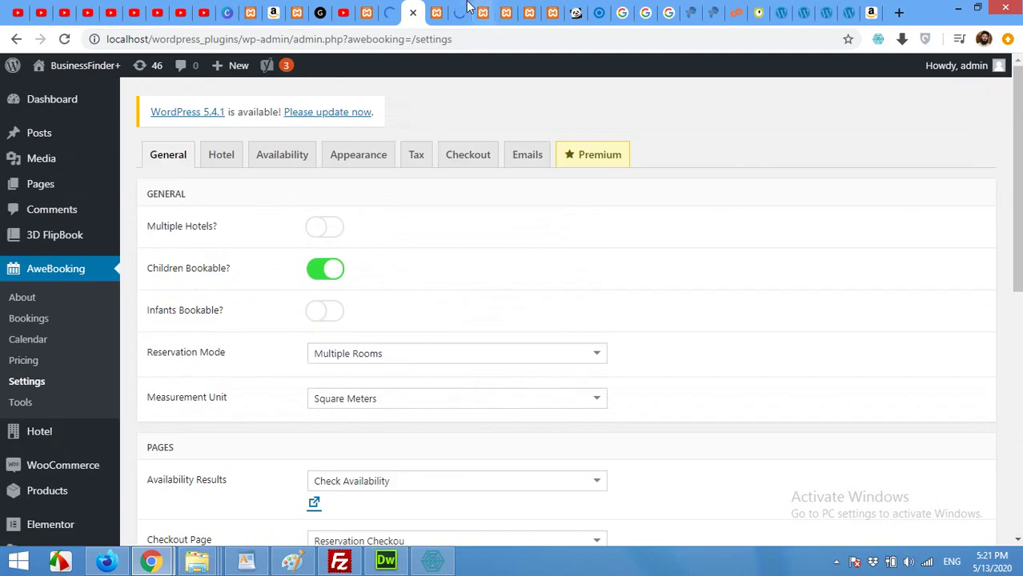
# Reload the hotel reservation page and search availability for May 14–16, 2020 with 2 adults
pyautogui.click(463, 9)
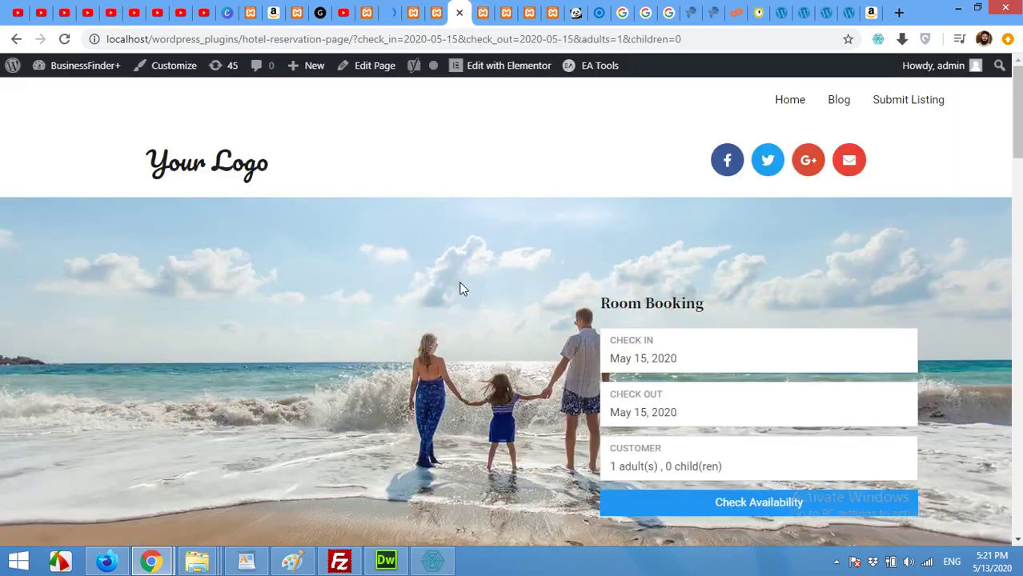
pyautogui.click(83, 65)
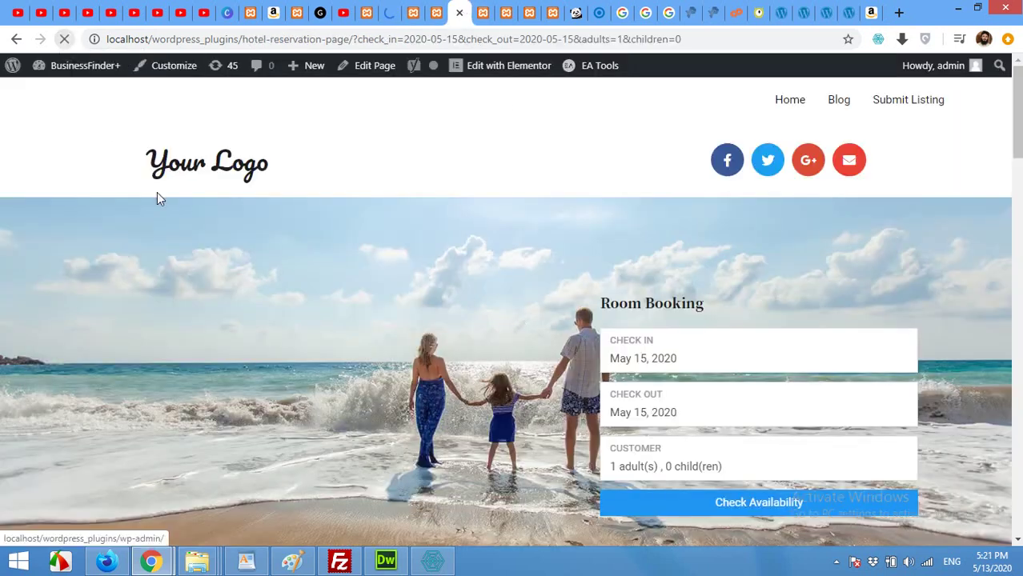
pyautogui.scroll(-1, 164, 208)
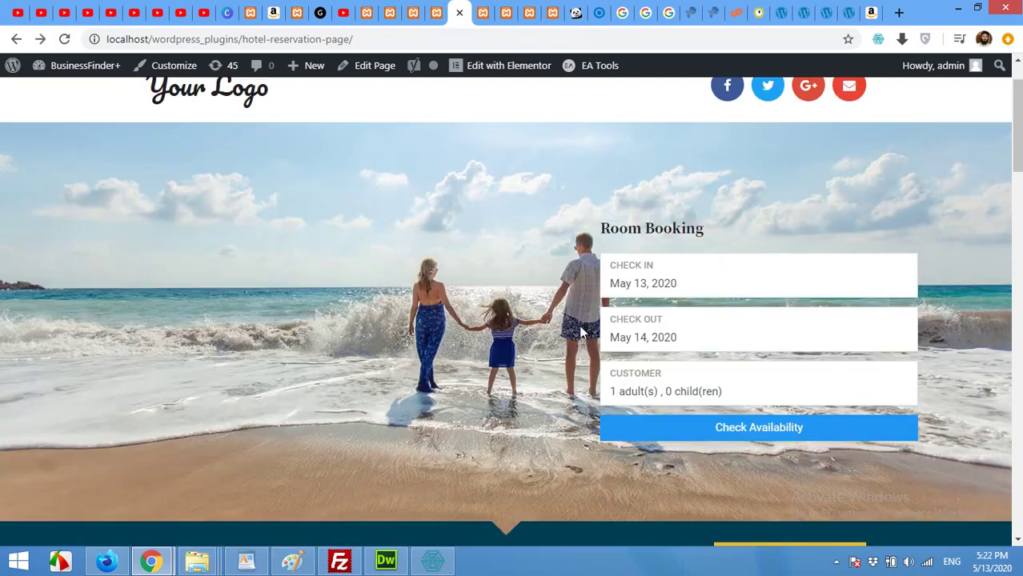
pyautogui.click(638, 285)
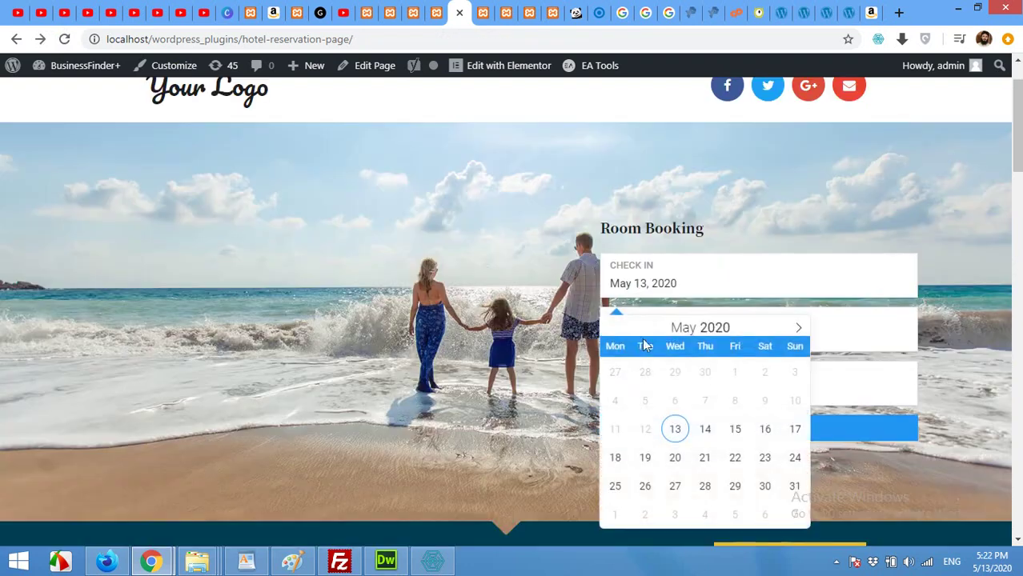
pyautogui.click(714, 434)
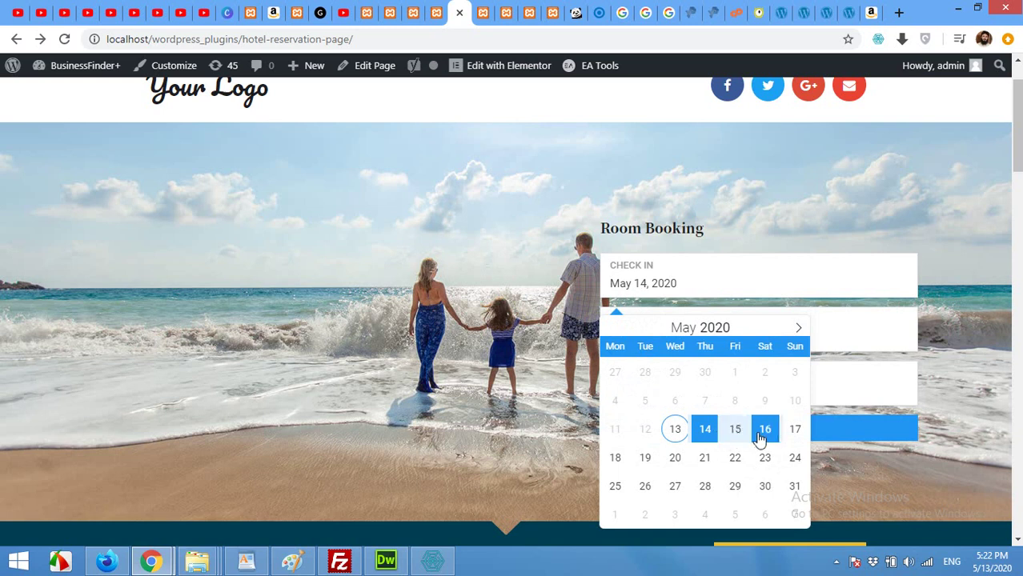
pyautogui.click(760, 436)
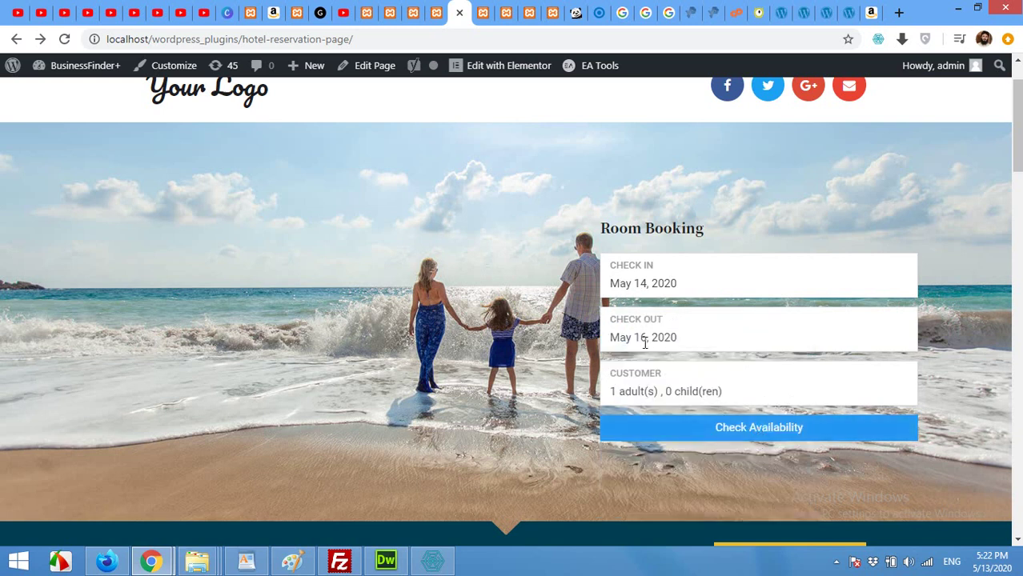
pyautogui.click(638, 392)
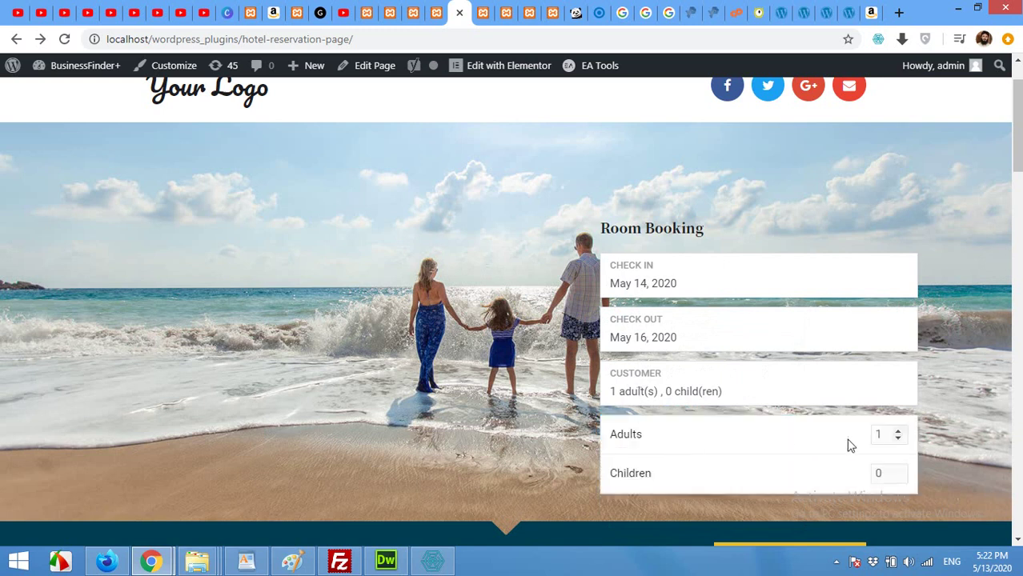
pyautogui.click(898, 430)
pyautogui.click(557, 415)
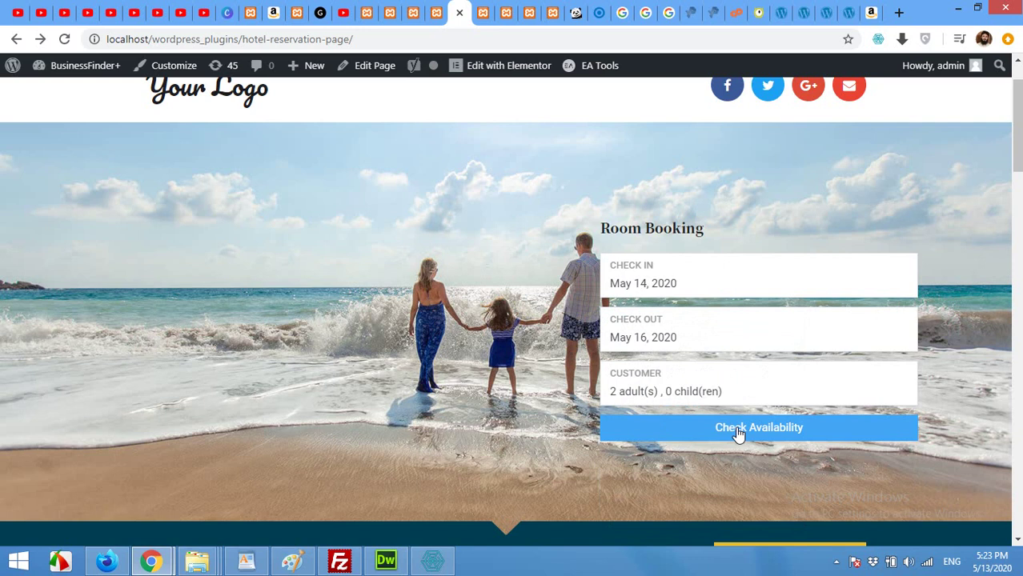
pyautogui.click(738, 433)
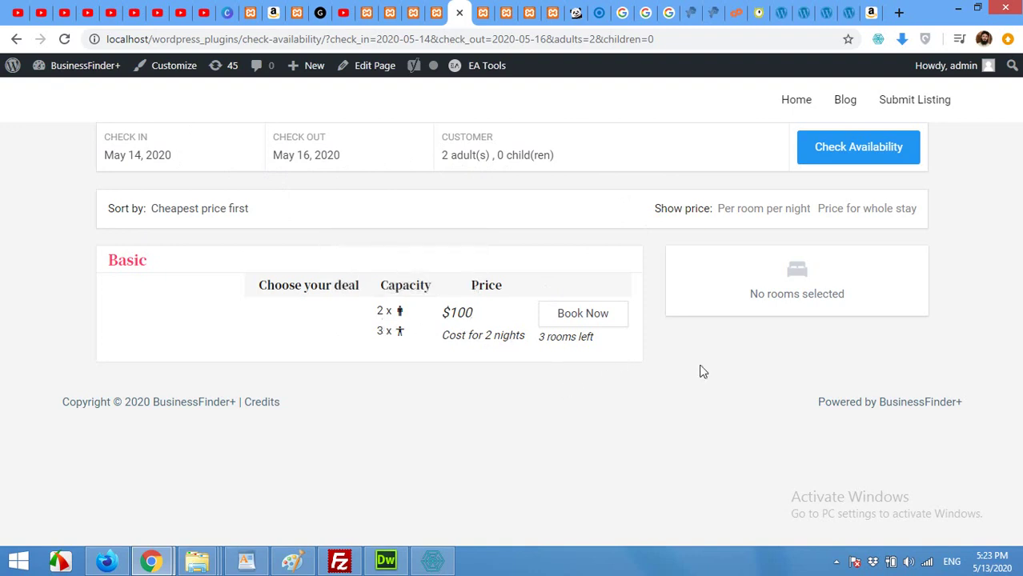
# Book the Basic room at $100 for 2 nights and proceed to checkout
pyautogui.click(581, 320)
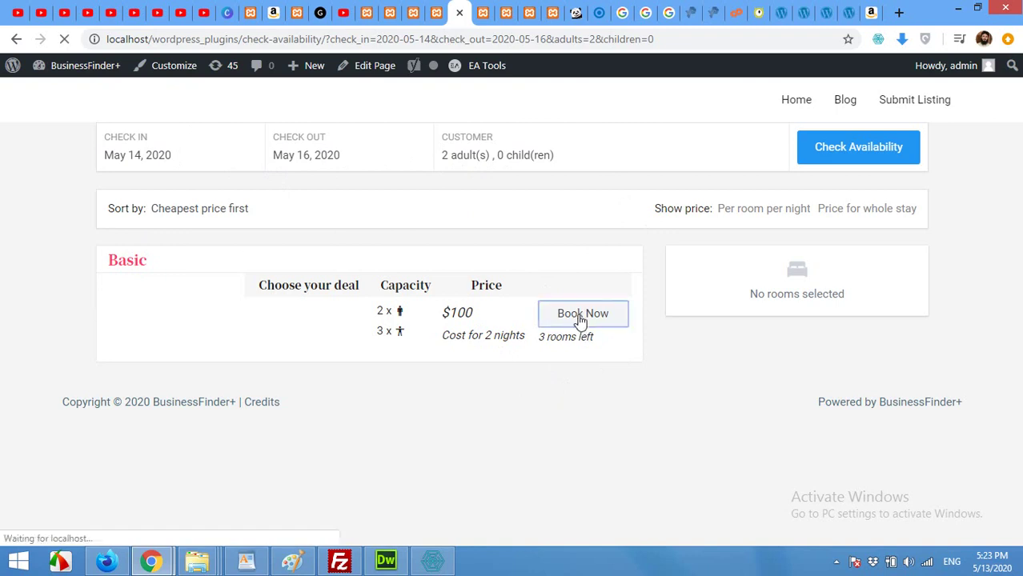
pyautogui.scroll(-1, 549, 341)
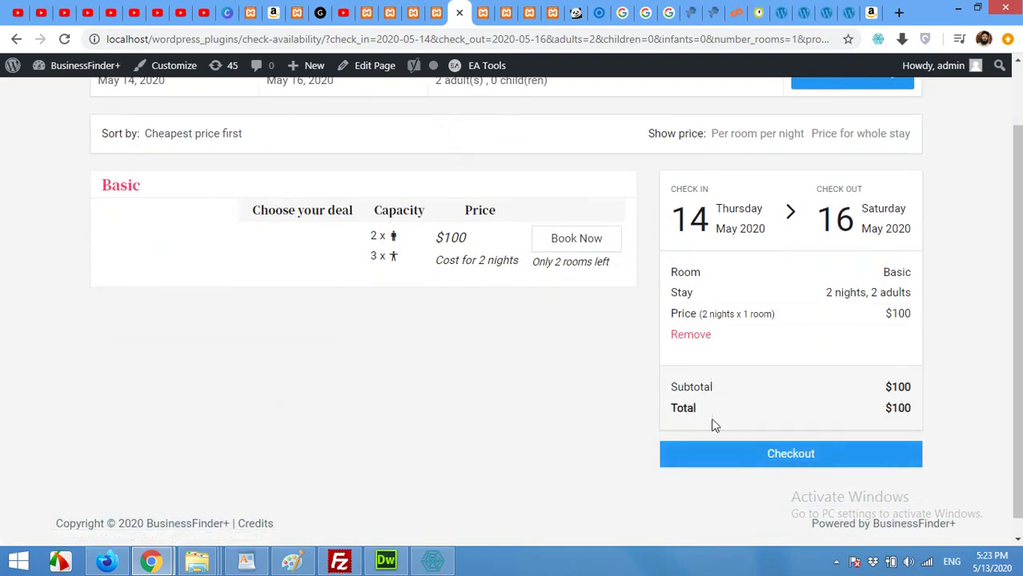
pyautogui.click(773, 454)
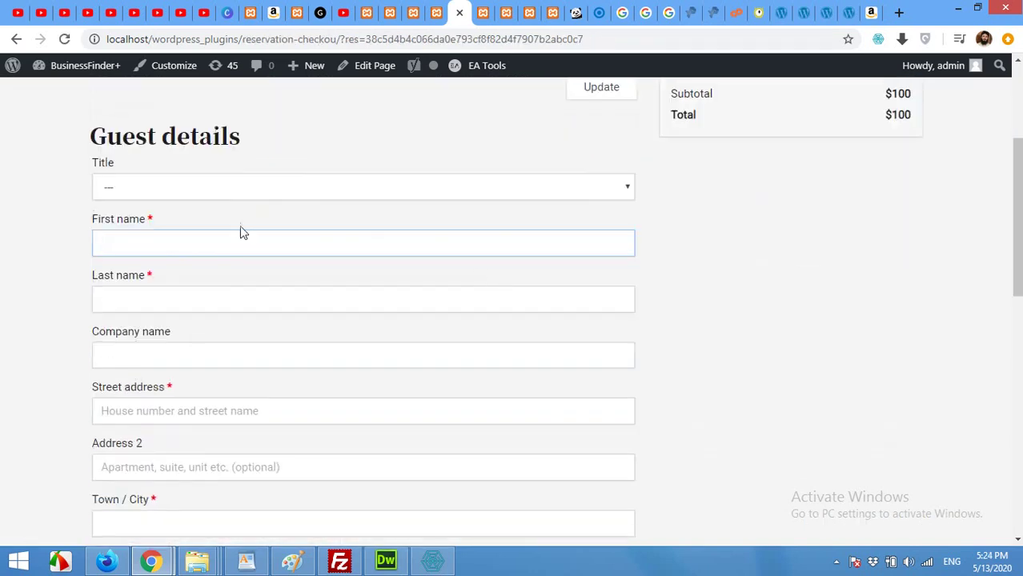
# Choose Mr. as the guest title and enter the guest's first and last name
pyautogui.click(145, 186)
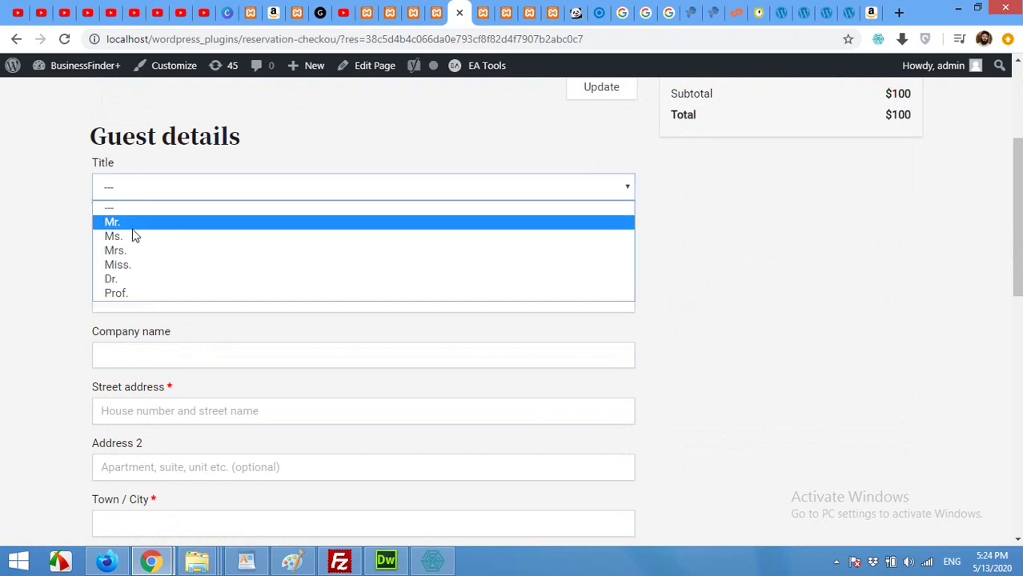
pyautogui.click(131, 223)
pyautogui.click(144, 242)
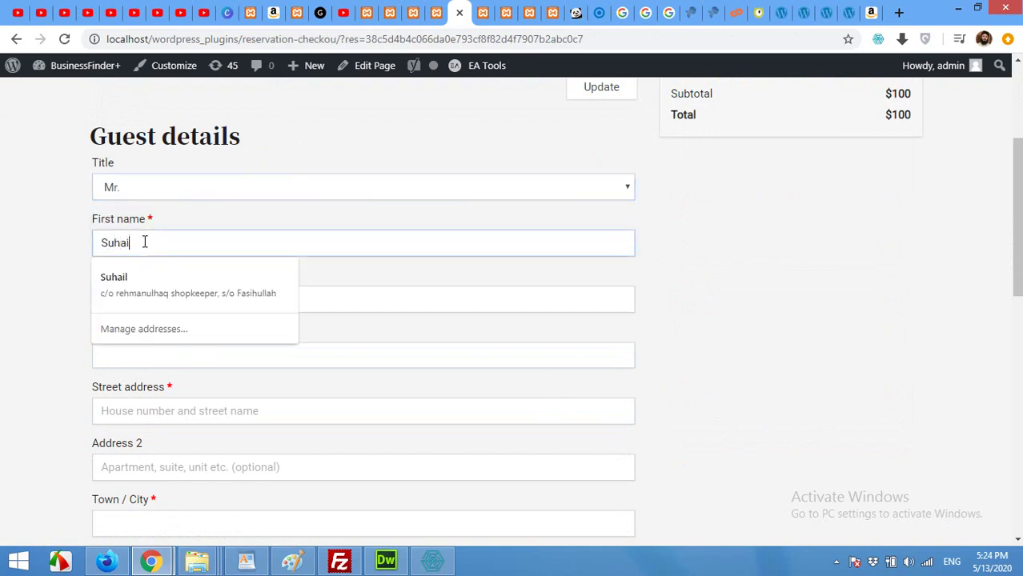
pyautogui.press('Tab')
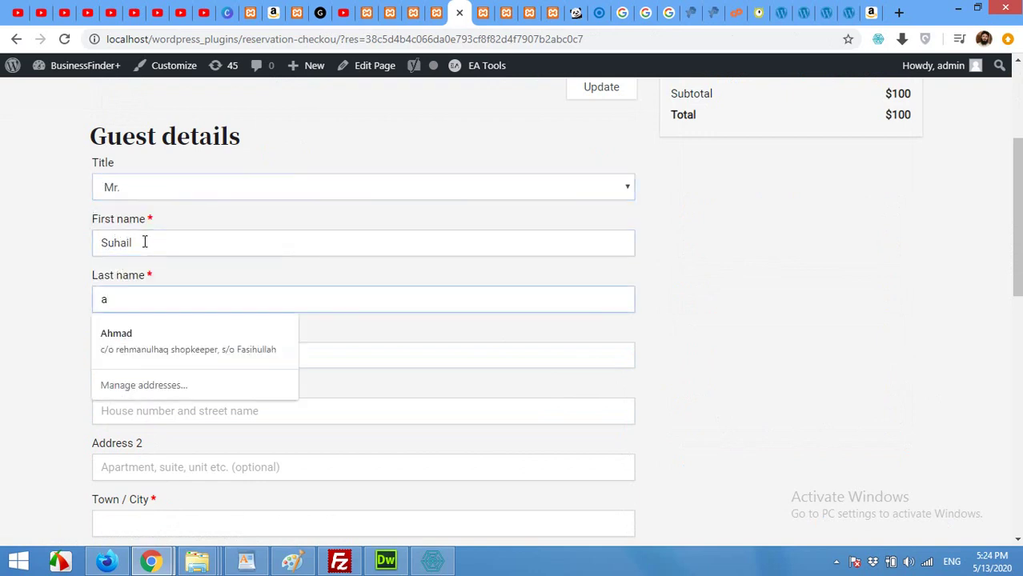
pyautogui.press('Tab')
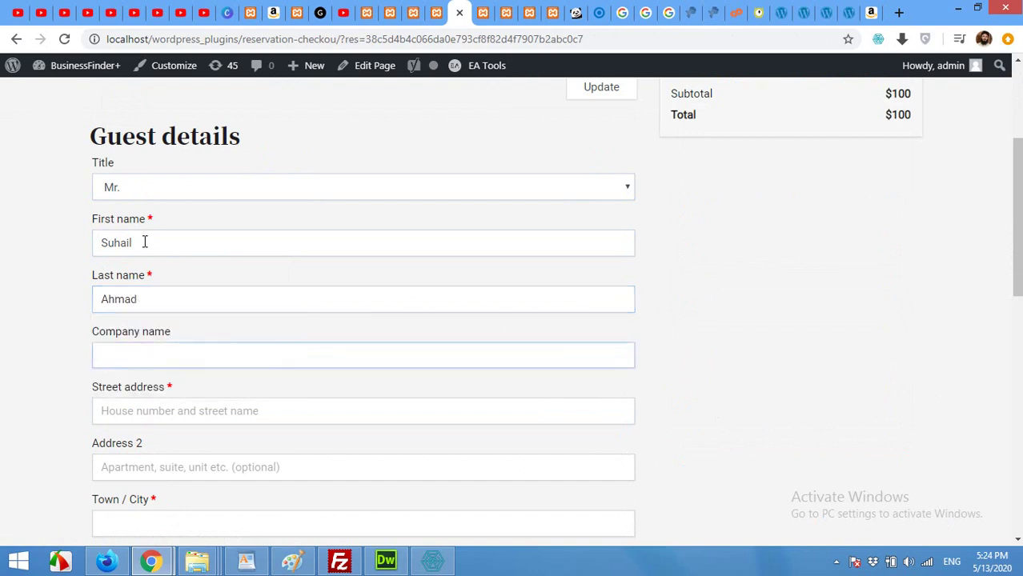
# Fill in the guest's street address, second address line, town, state, and Pakistan as country
pyautogui.press('Tab')
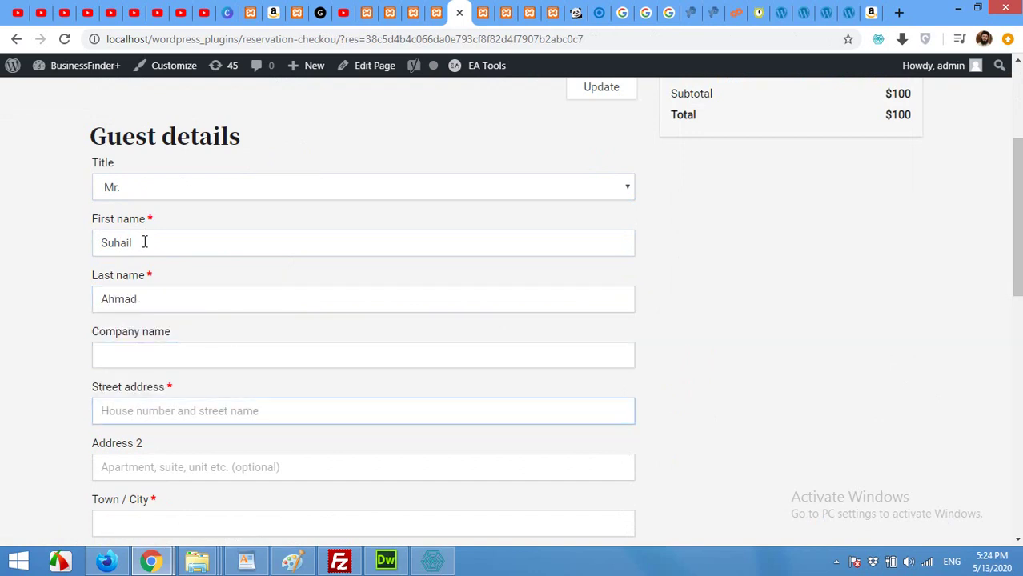
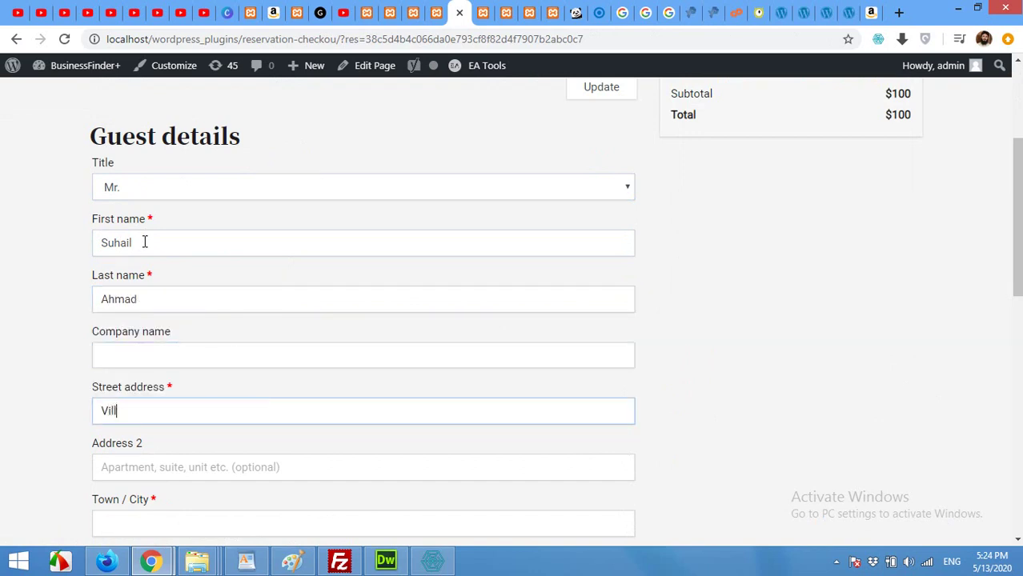
pyautogui.press('BackSpace')
pyautogui.press('BackSpace')
pyautogui.press('BackSpace')
pyautogui.press('Tab')
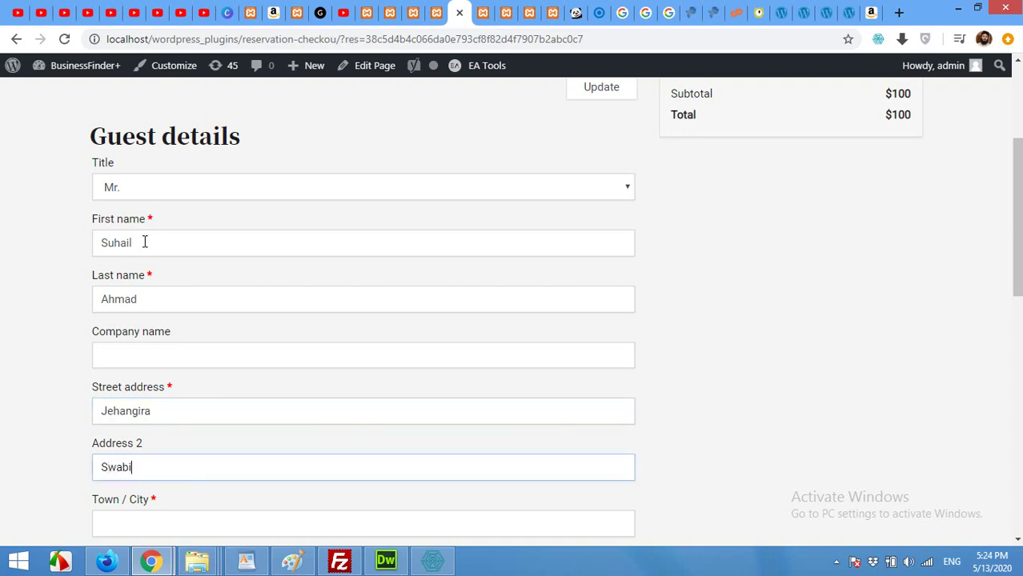
pyautogui.press('Tab')
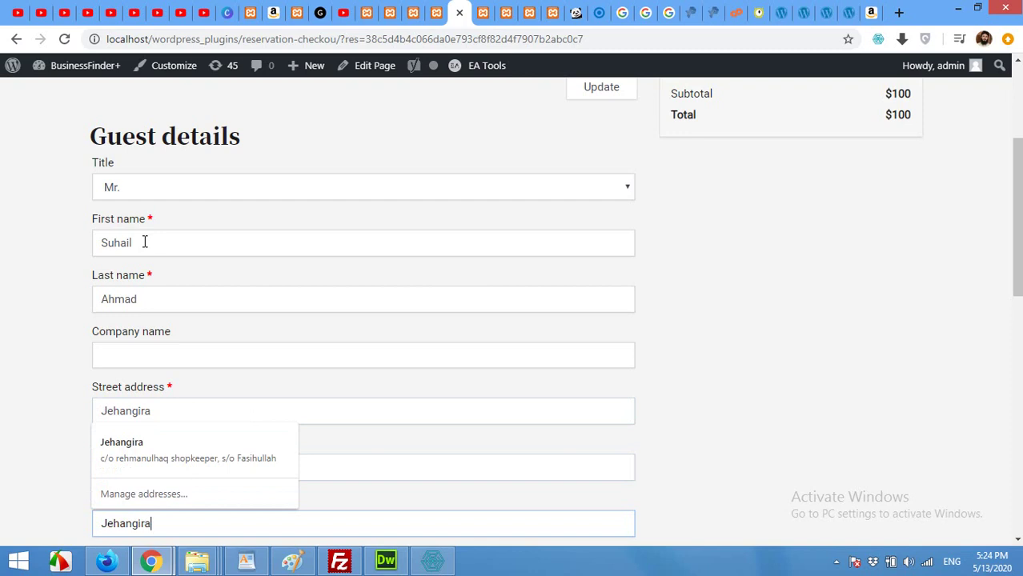
pyautogui.press('Tab')
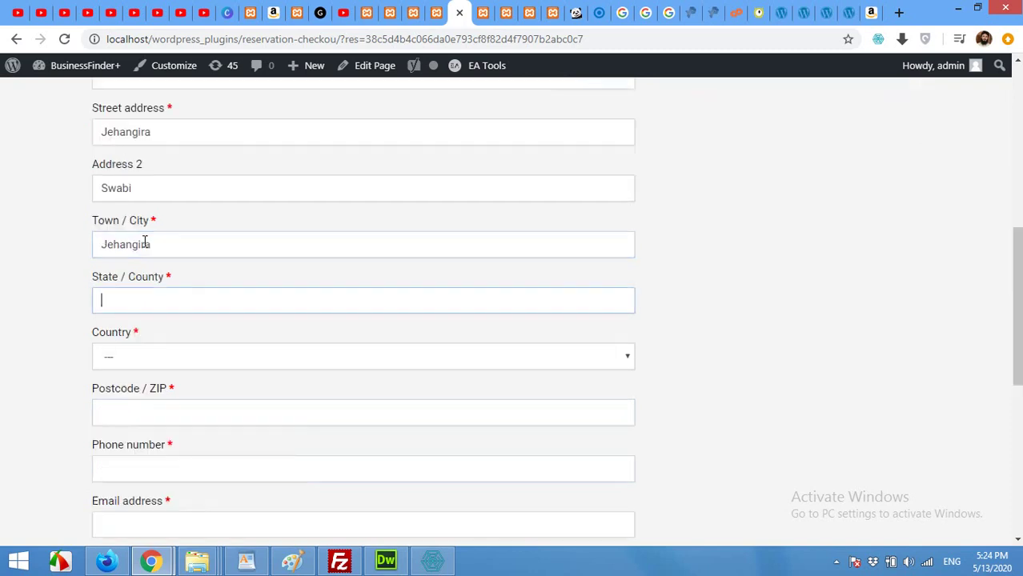
pyautogui.press('Tab')
# Enter the guest's postcode, phone number and e-mail address, then submit the booking
pyautogui.press('Tab')
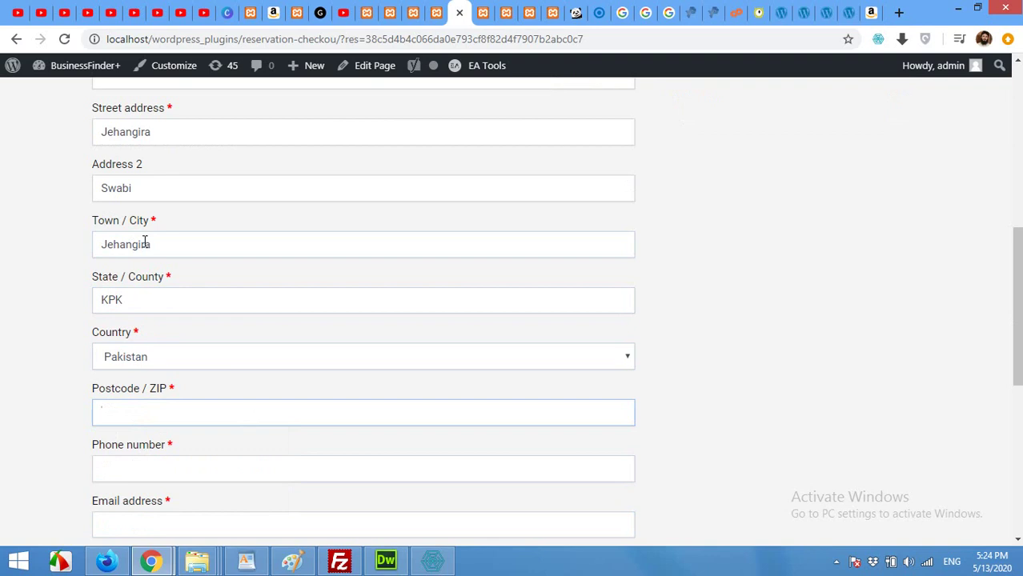
pyautogui.write('23620')
pyautogui.press('Tab')
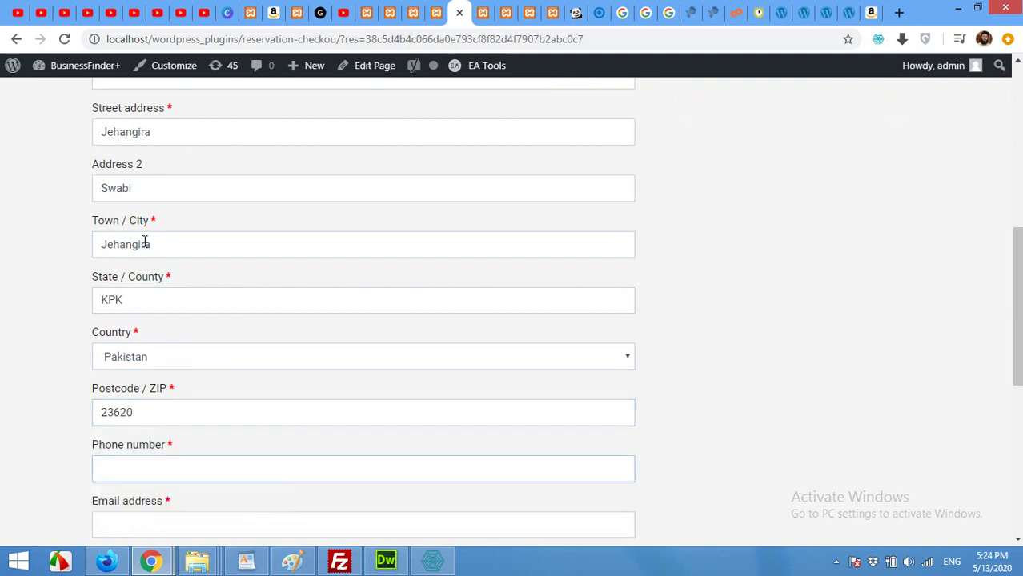
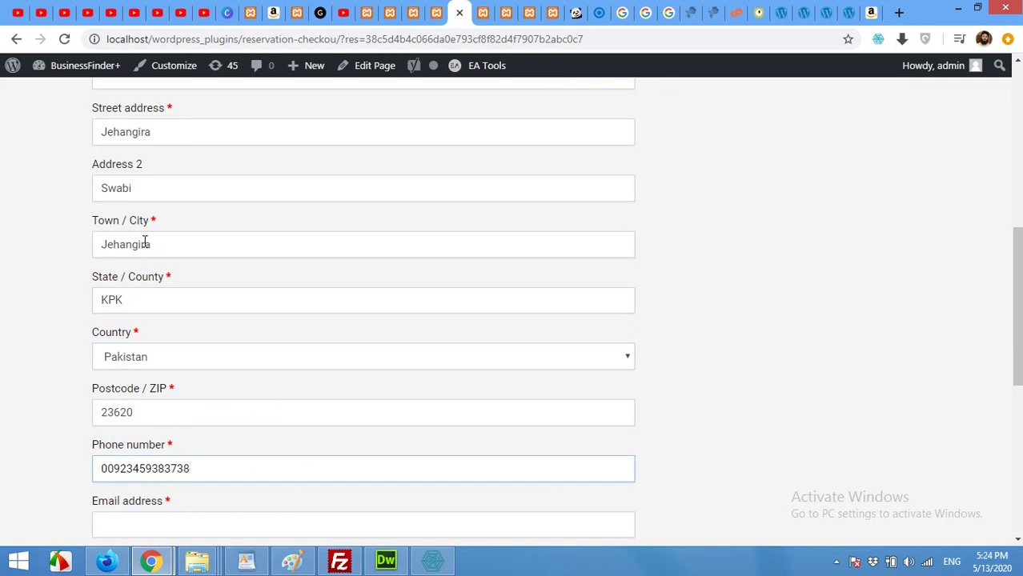
pyautogui.press('Tab')
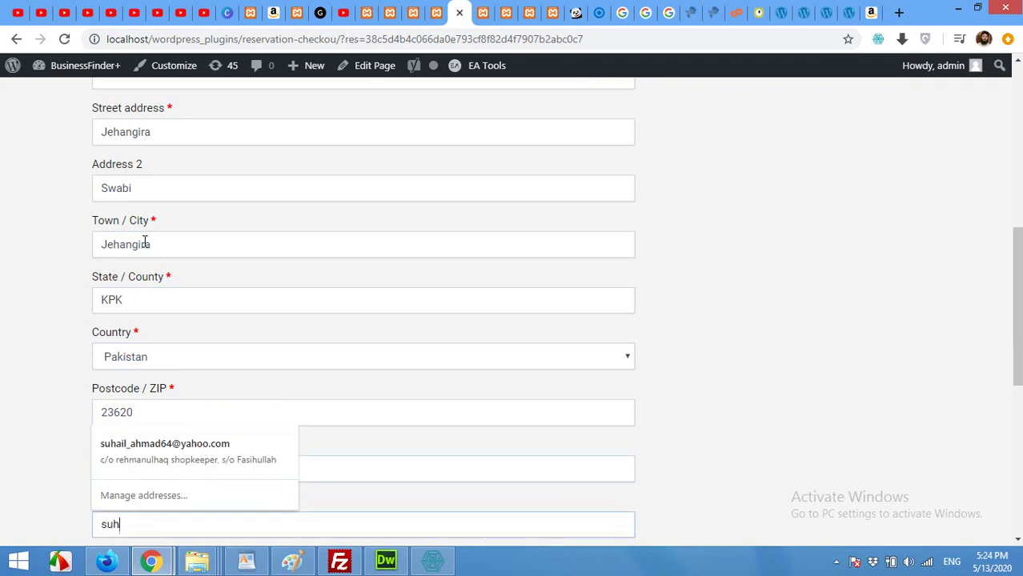
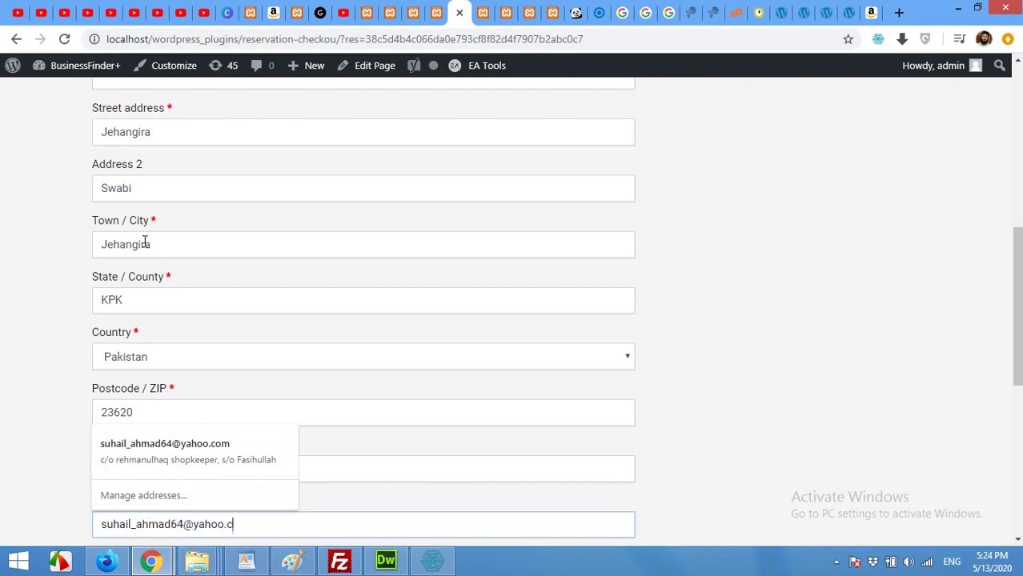
pyautogui.scroll(-4, 144, 242)
pyautogui.scroll(-1, 195, 459)
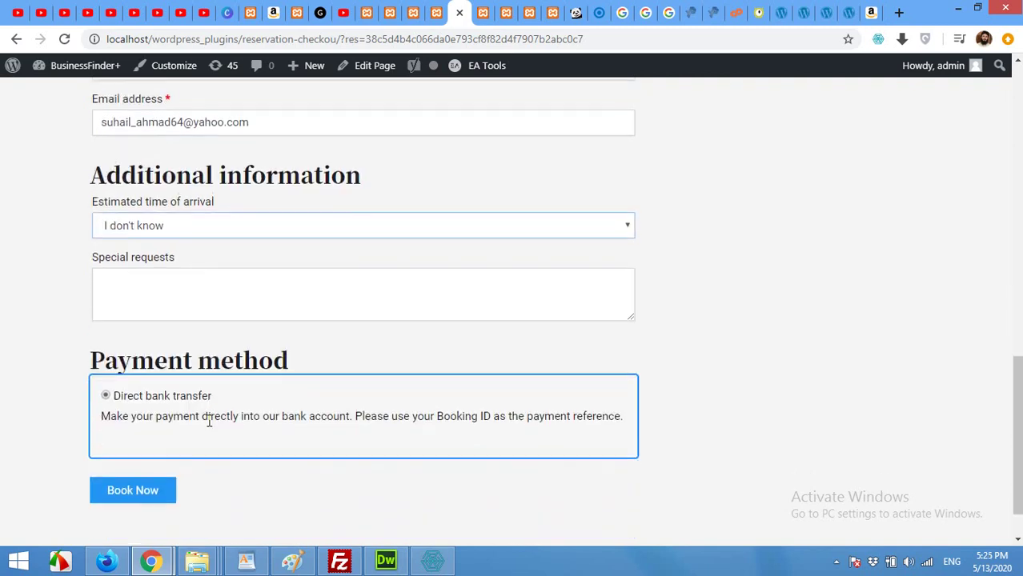
pyautogui.click(147, 489)
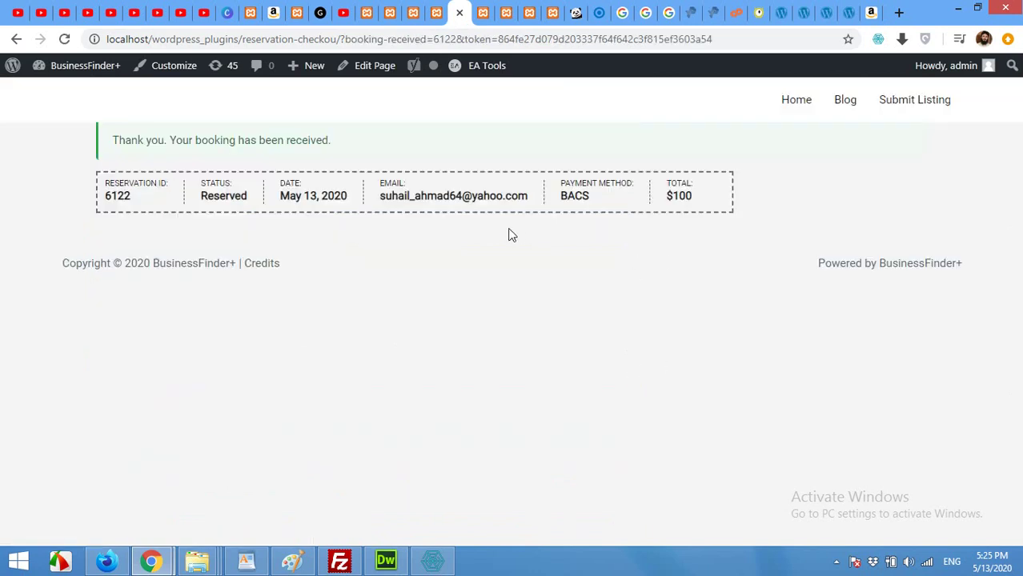
# Return to the wp-admin AweBooking Settings page after the booking confirmation
pyautogui.click(433, 3)
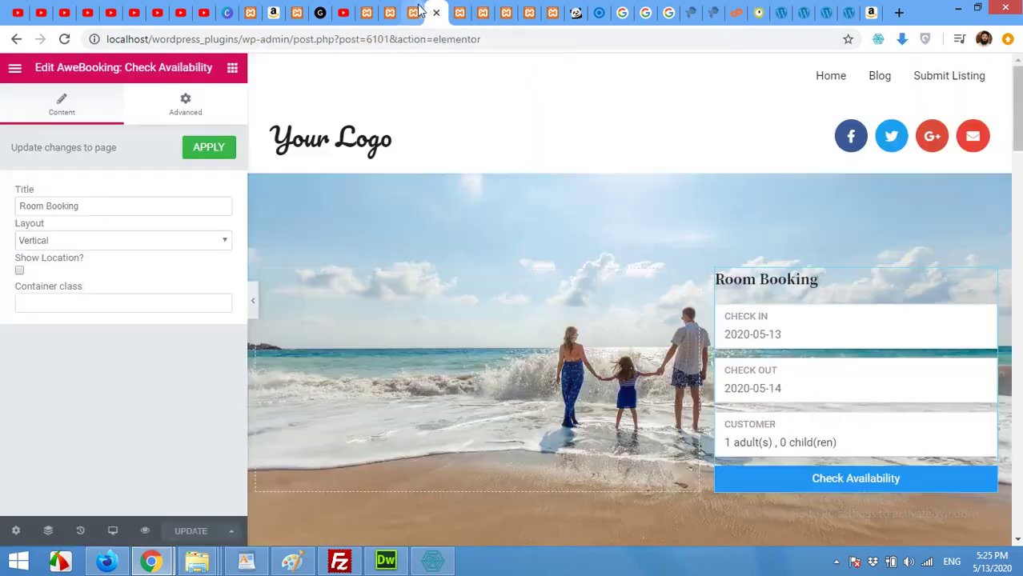
pyautogui.click(416, 11)
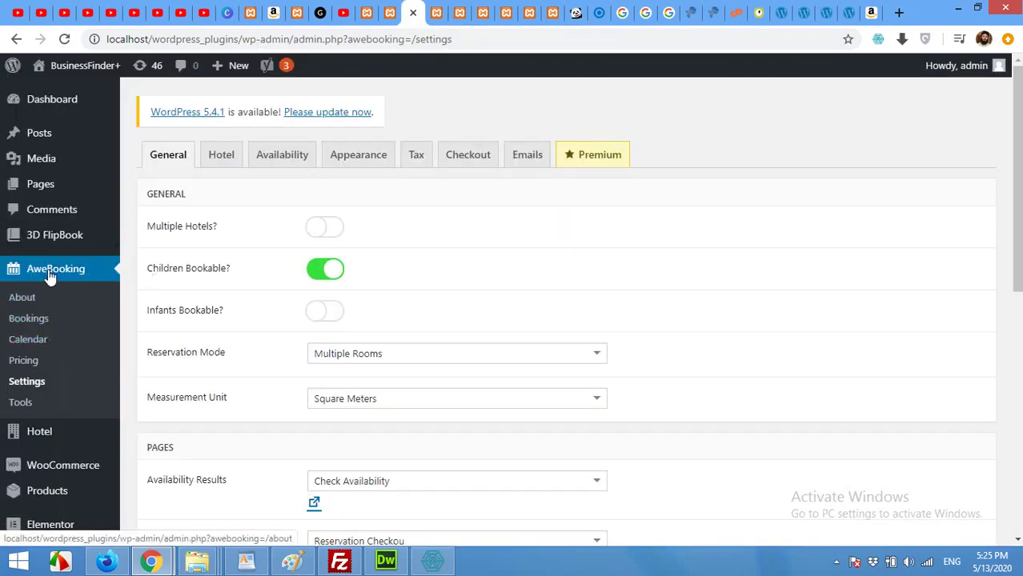
# Open the new Reserved booking from AweBooking Bookings and review its dates, guest and payment details
pyautogui.click(28, 320)
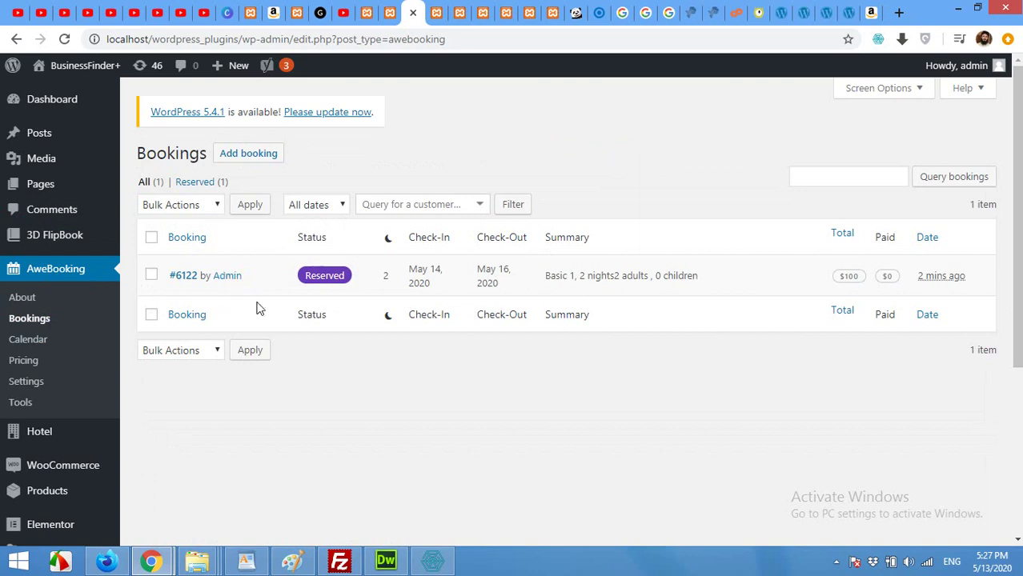
pyautogui.click(177, 278)
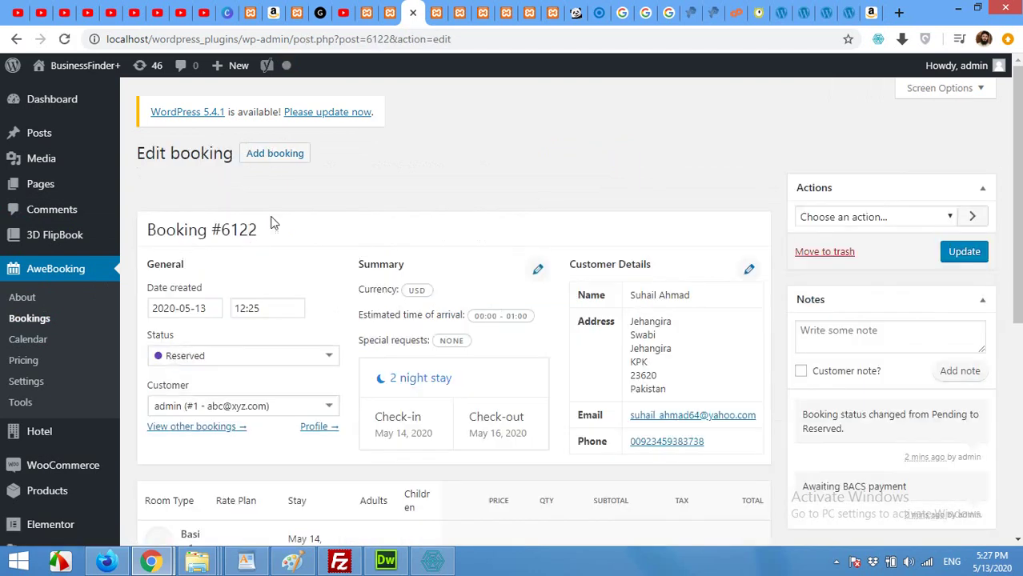
pyautogui.scroll(-1, 512, 272)
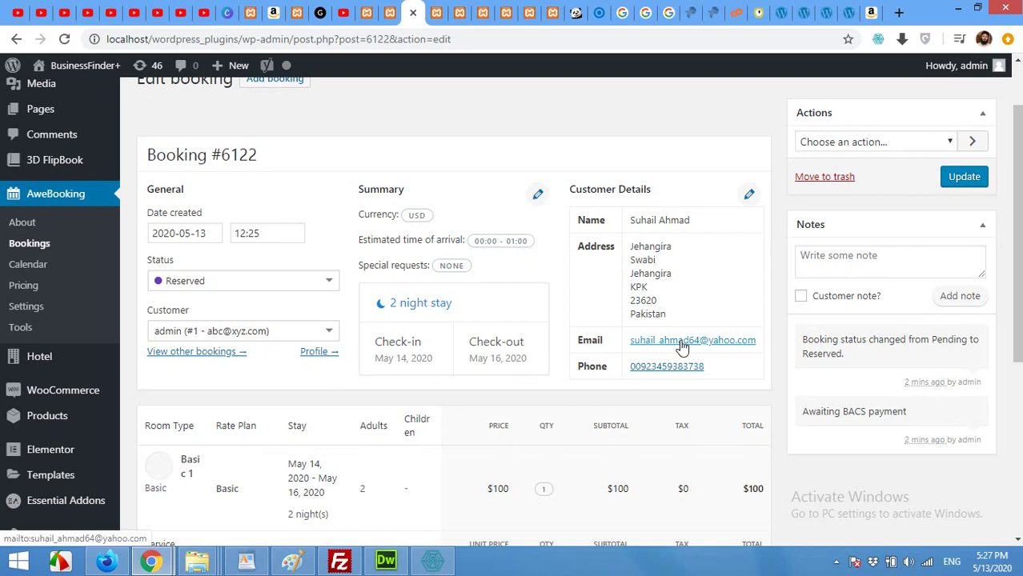
pyautogui.scroll(-2, 552, 388)
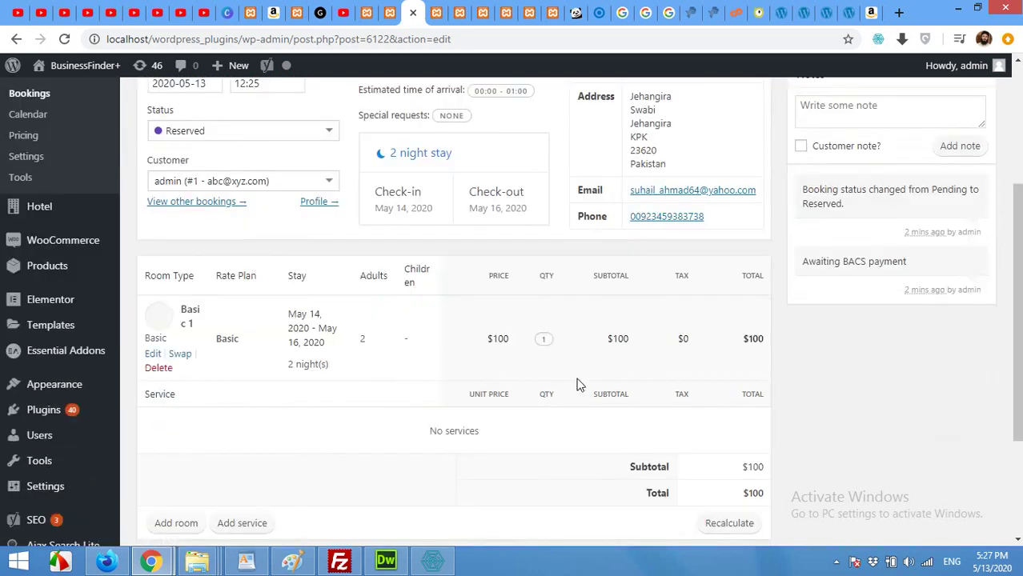
pyautogui.scroll(-2, 690, 395)
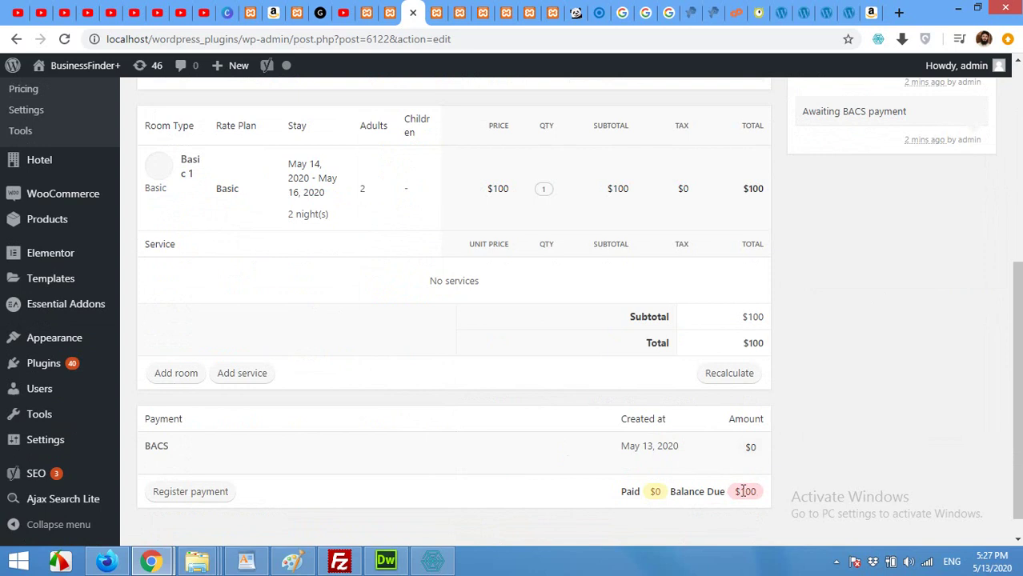
pyautogui.scroll(3, 680, 468)
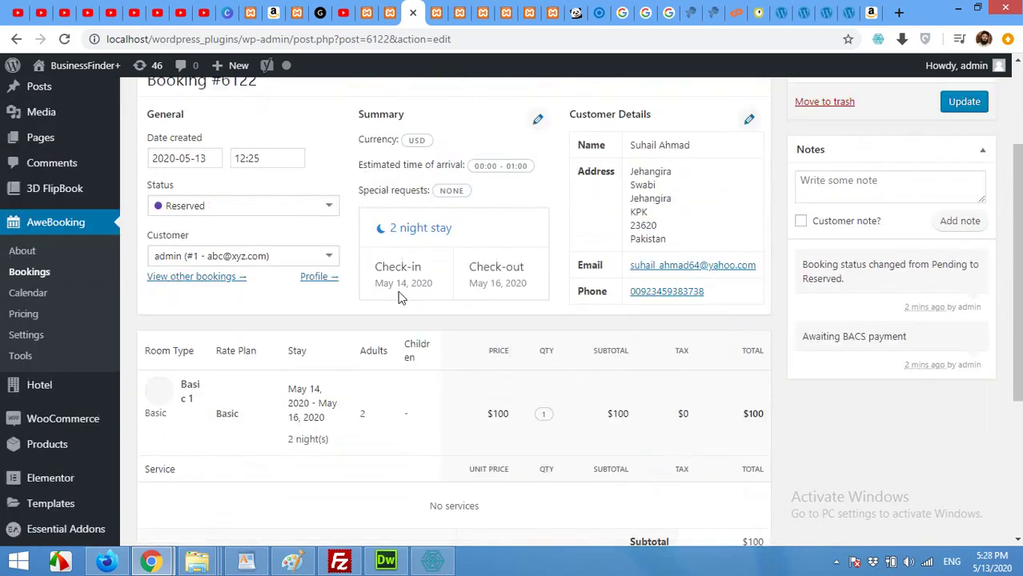
pyautogui.scroll(1, 583, 365)
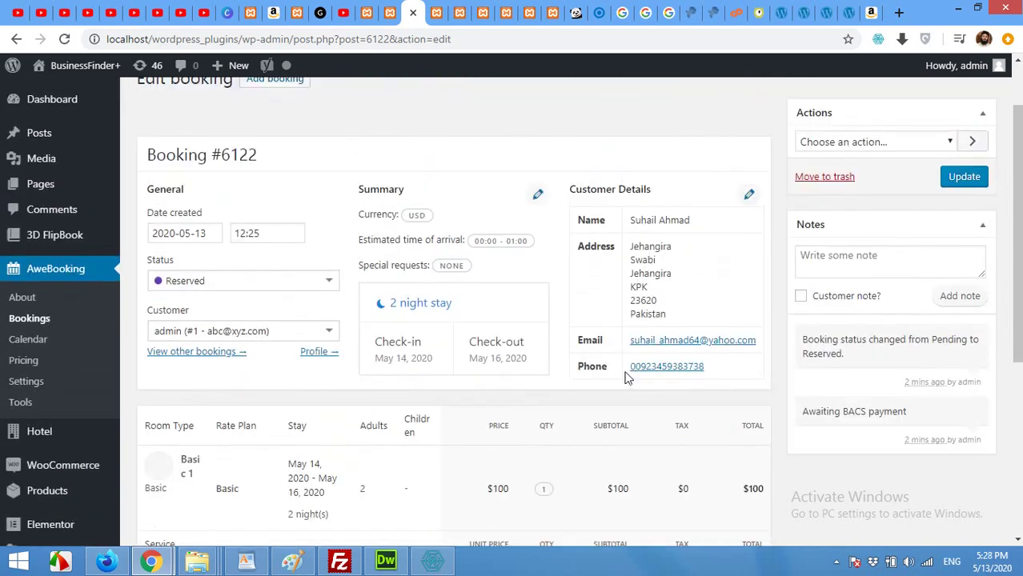
pyautogui.scroll(1, 628, 379)
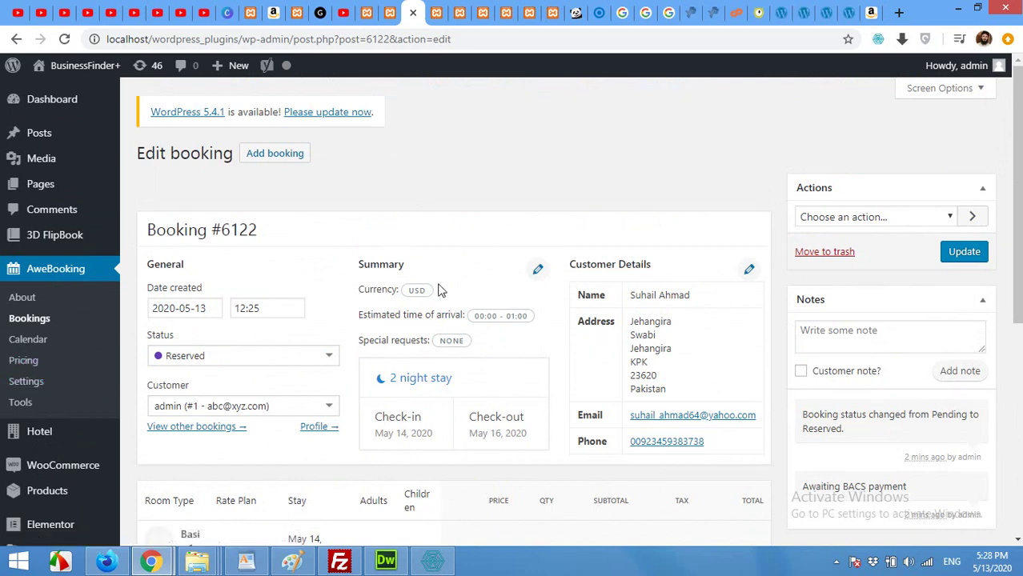
pyautogui.moveTo(55, 439)
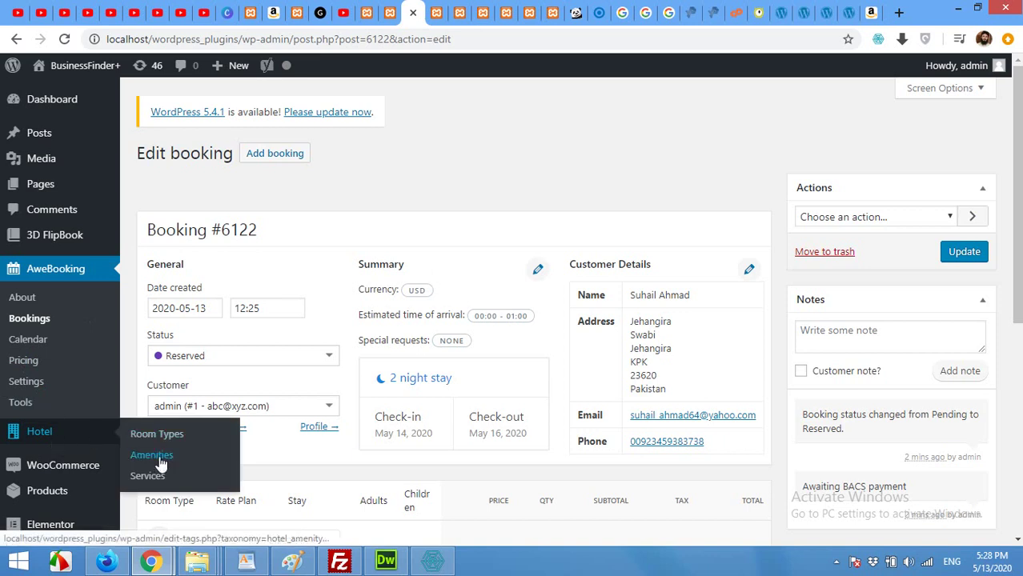